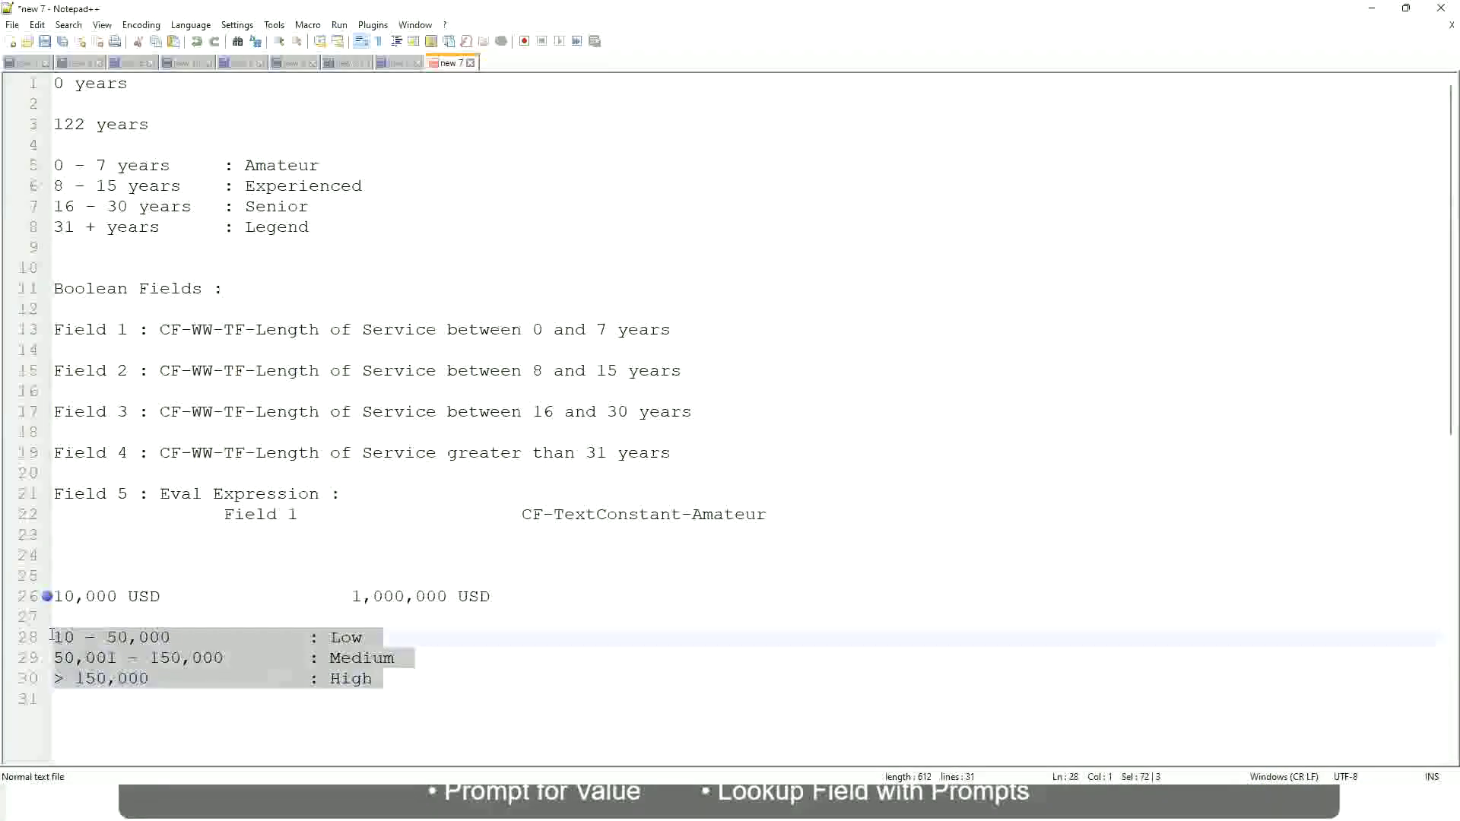
Replace the salary range lines 25–30 with 'If the First name starts with : A - G :'.
{"action": "left_click", "coordinate": [267, 678]}
{"action": "left_click_drag", "start_coordinate": [405, 679], "coordinate": [30, 586]}
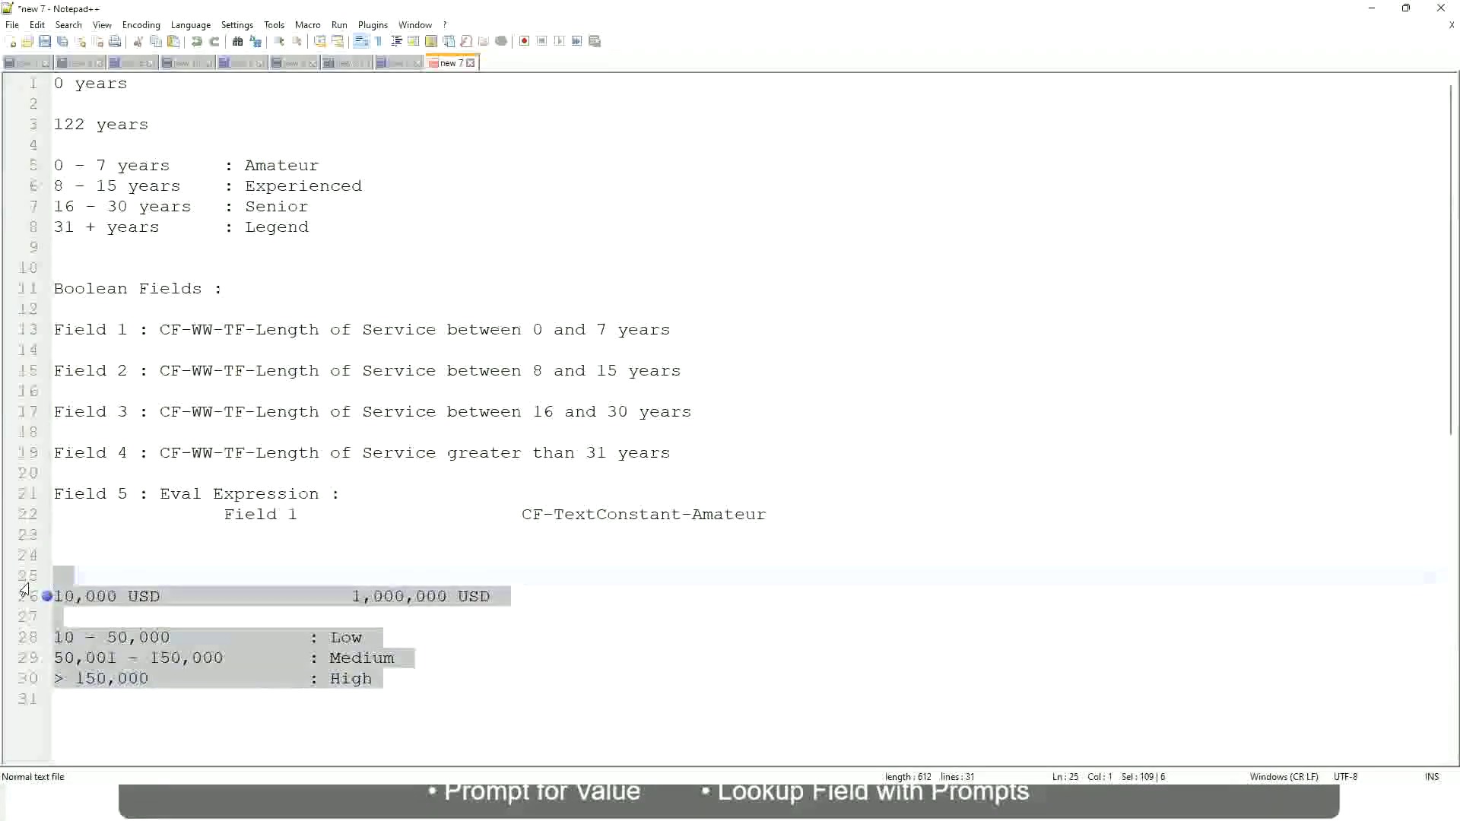
{"action": "type", "text": "If the Fir"}
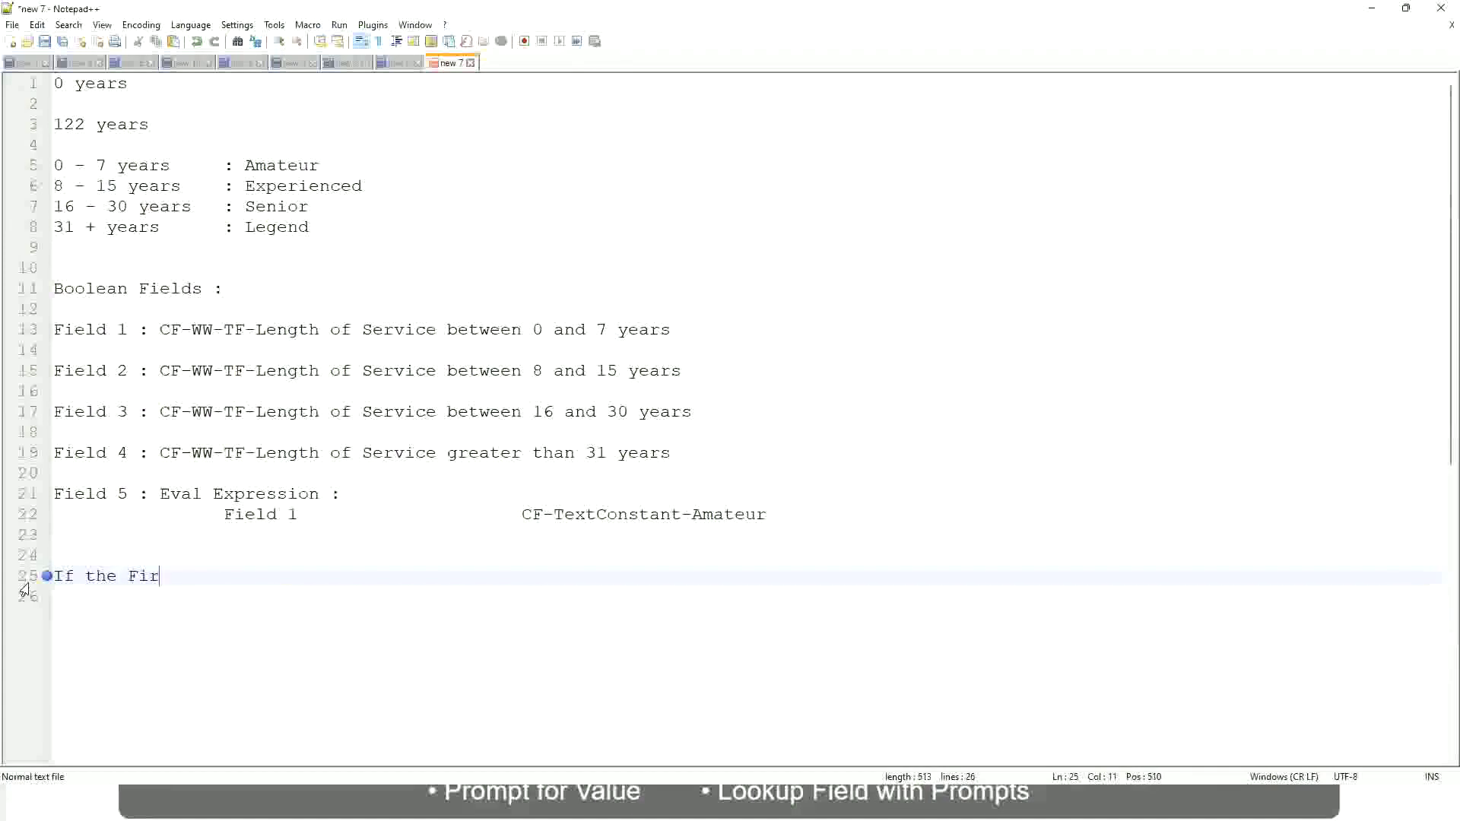
{"action": "type", "text": "st name starts wi"}
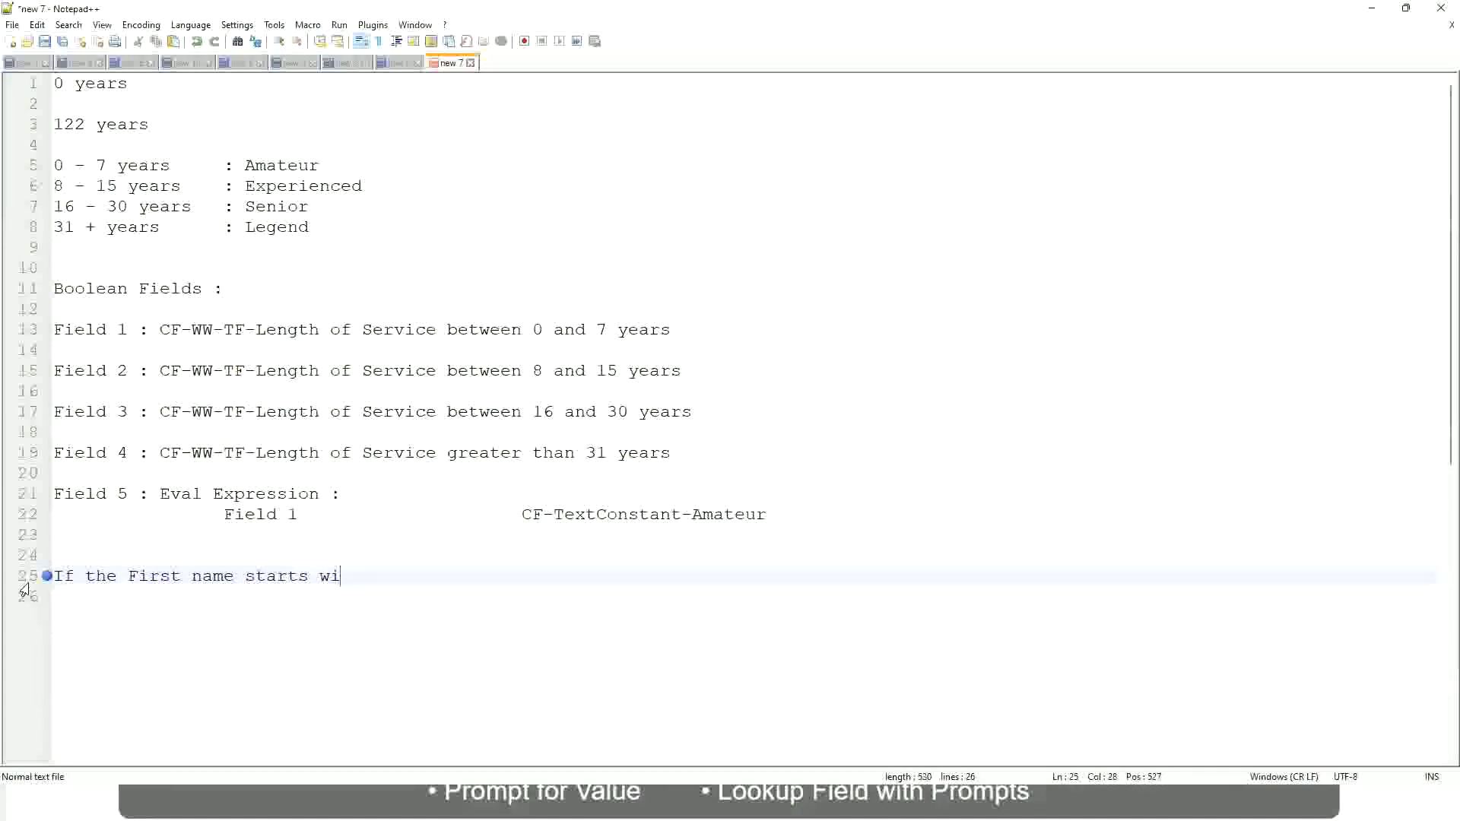
{"action": "type", "text": "th : A - G"}
{"action": "type", "text": ":"}
Add the quoted value "A Listers" after a tab and start a new line.
{"action": "key", "text": "Tab"}
{"action": "type", "text": "A II"}
{"action": "key", "text": "BackSpace"}
{"action": "key", "text": "BackSpace"}
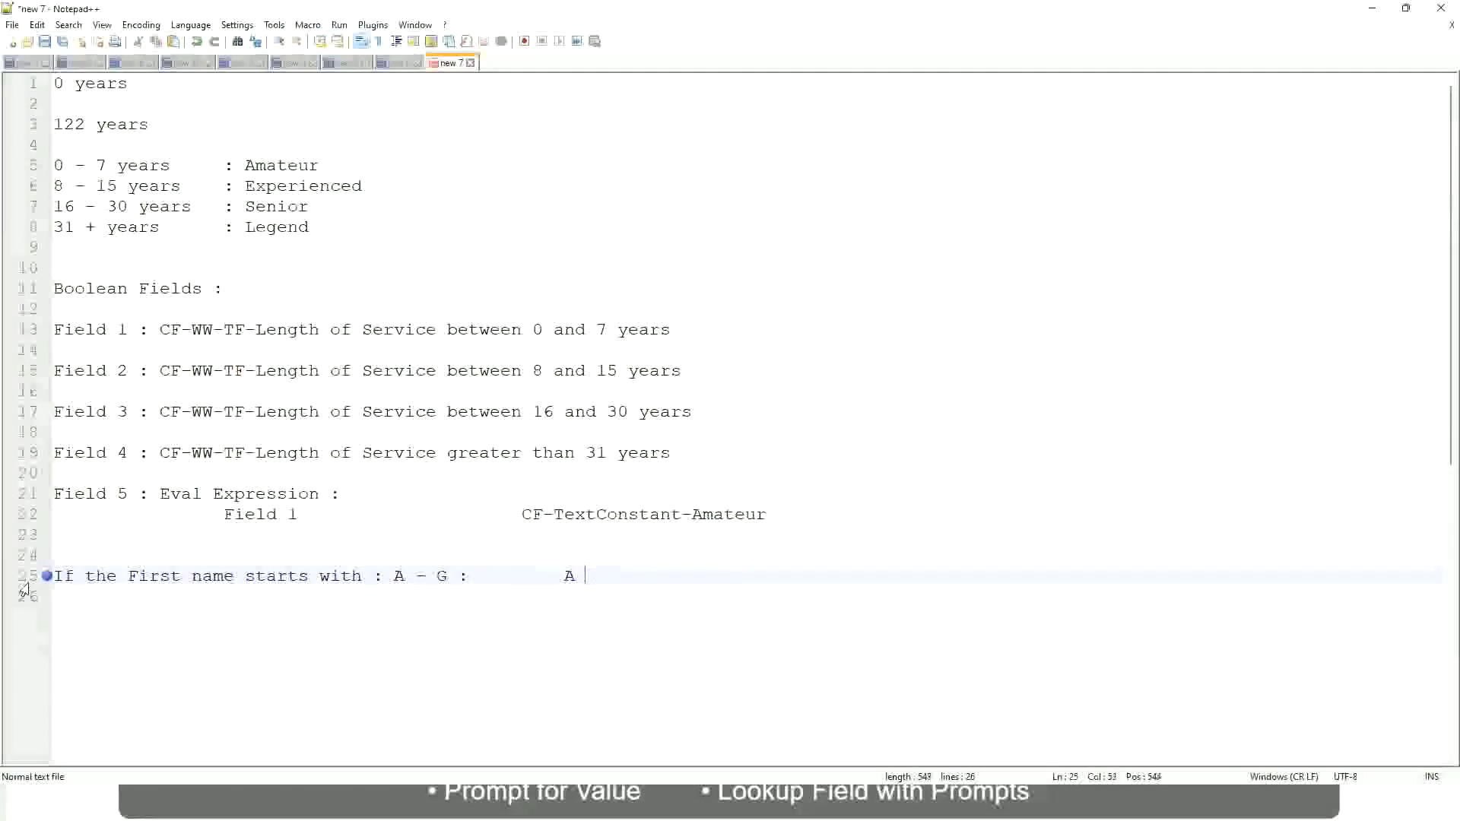
{"action": "type", "text": "Listers"}
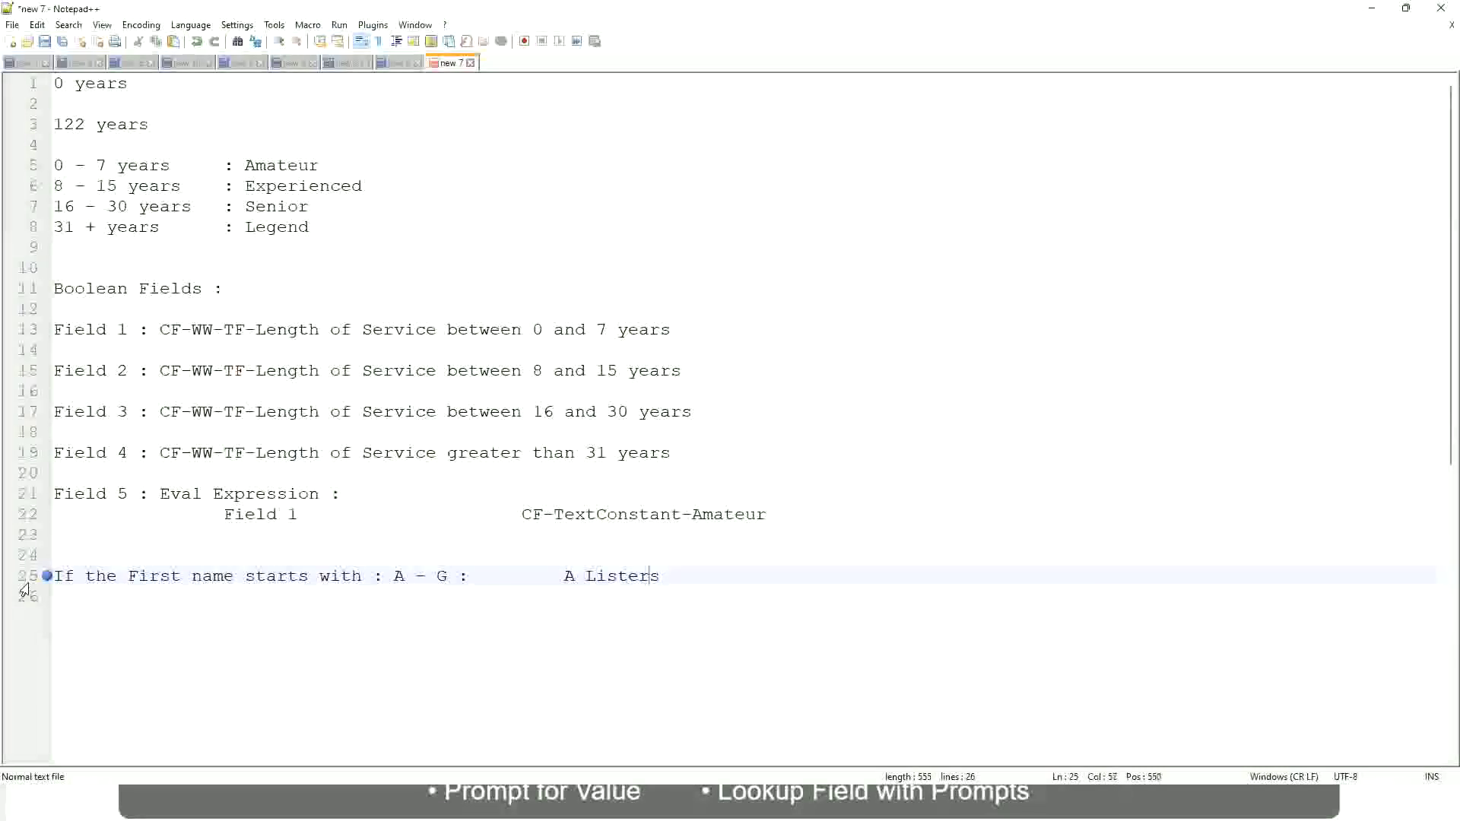
{"action": "key", "text": "Left"}
{"action": "key", "text": "Left"}
{"action": "type", "text": "\"\""}
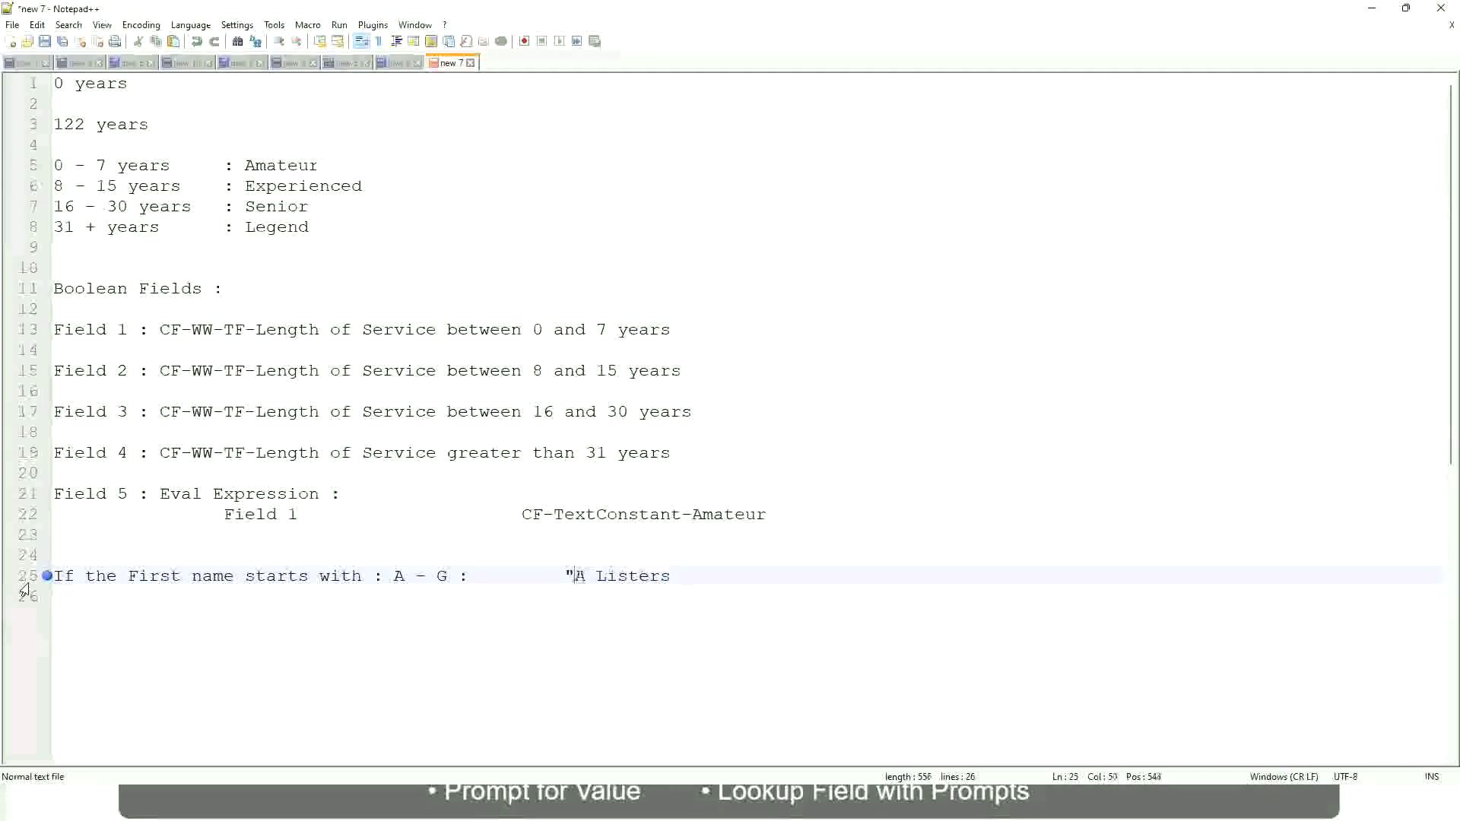
{"action": "key", "text": "BackSpace"}
{"action": "key", "text": "Right"}
{"action": "key", "text": "Right"}
{"action": "key", "text": "Right"}
{"action": "key", "text": "Right"}
{"action": "key", "text": "Right"}
{"action": "key", "text": "Right"}
{"action": "key", "text": "Right"}
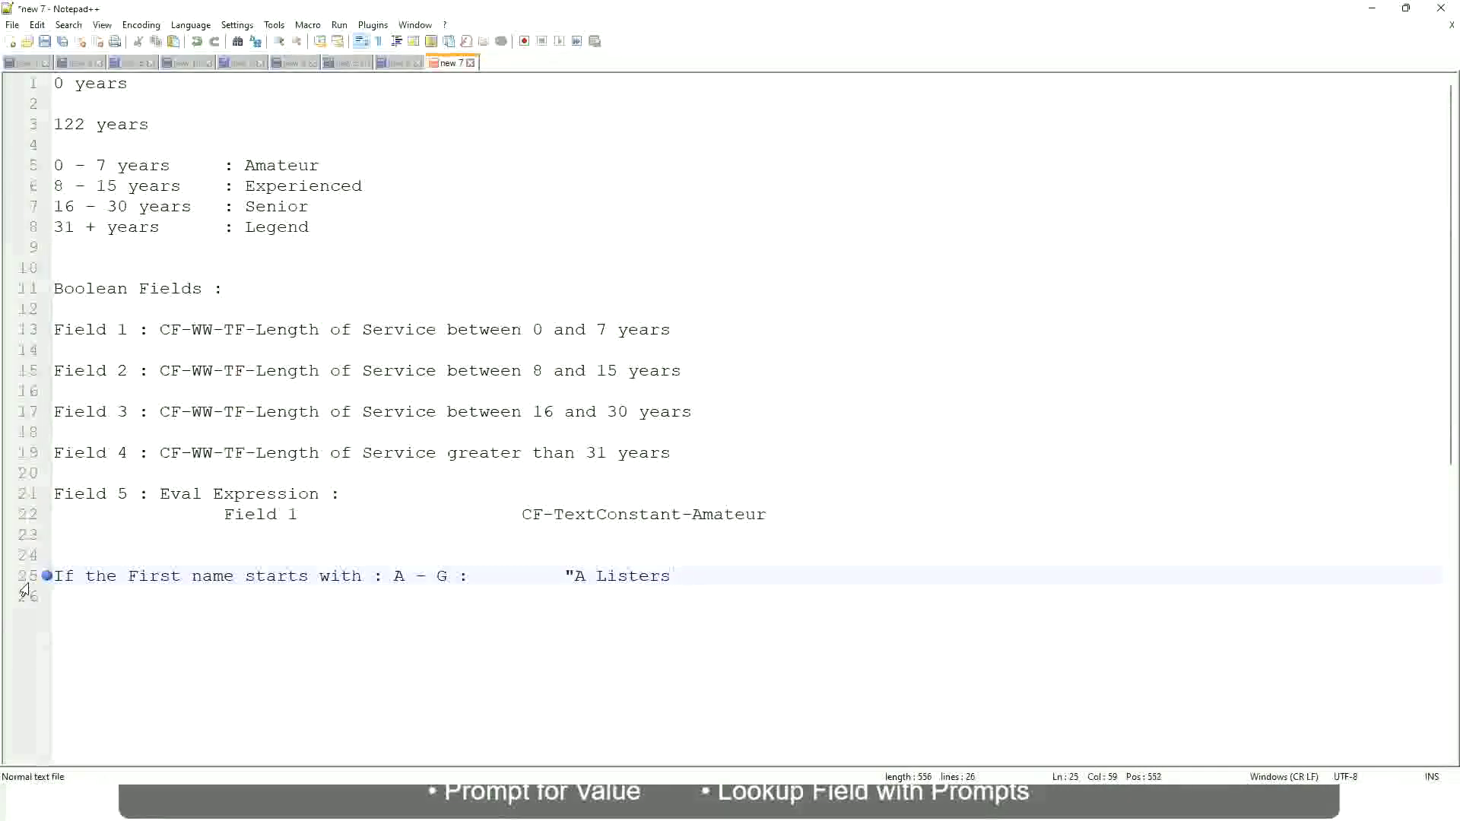
{"action": "key", "text": "Return"}
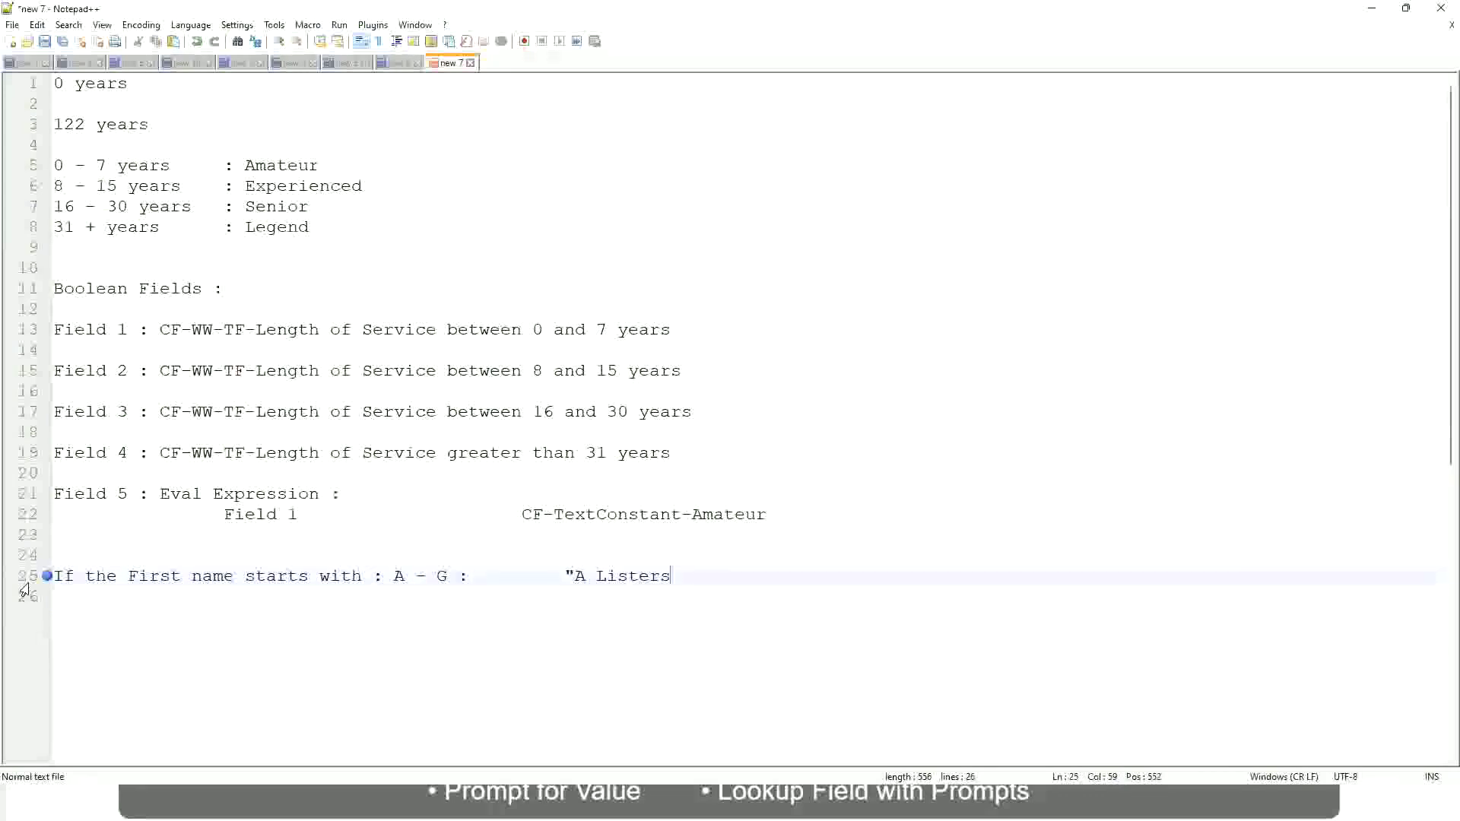
{"action": "type", "text": "\""}
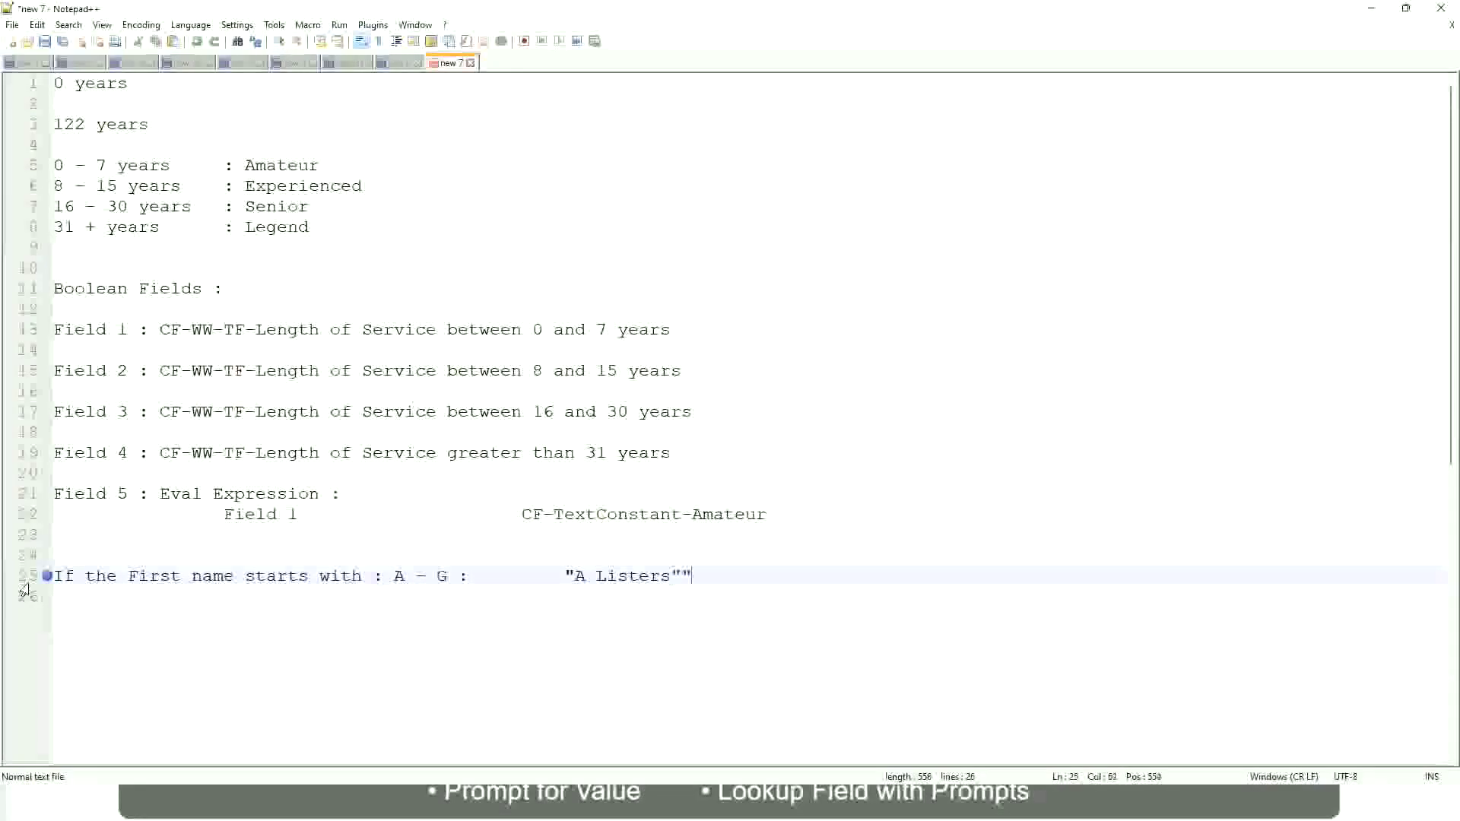
{"action": "key", "text": "Delete"}
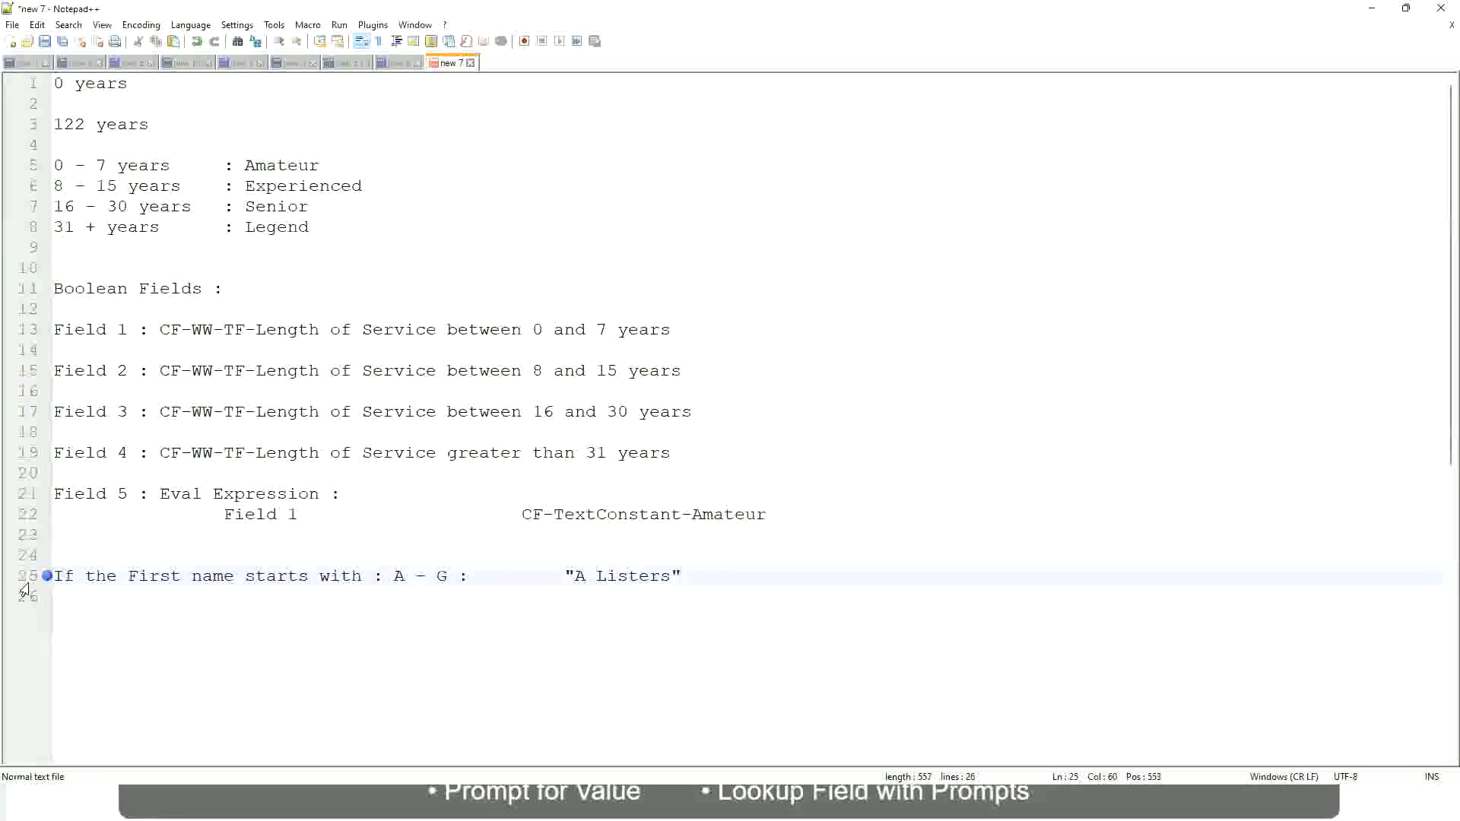
{"action": "key", "text": "Return"}
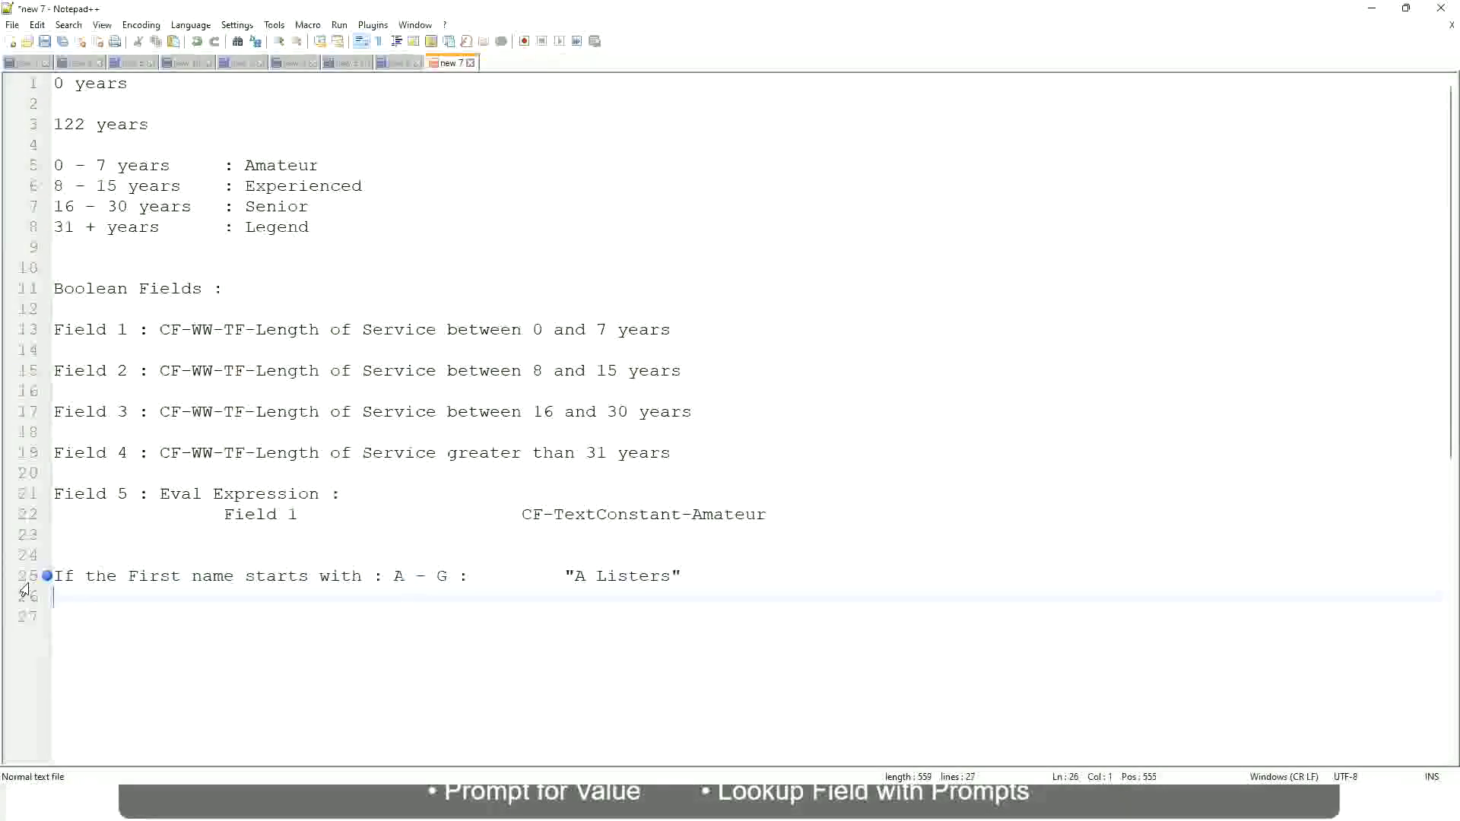
Add the rule H - P : "His Majesty" on a new line.
{"action": "type", "text": "H -"}
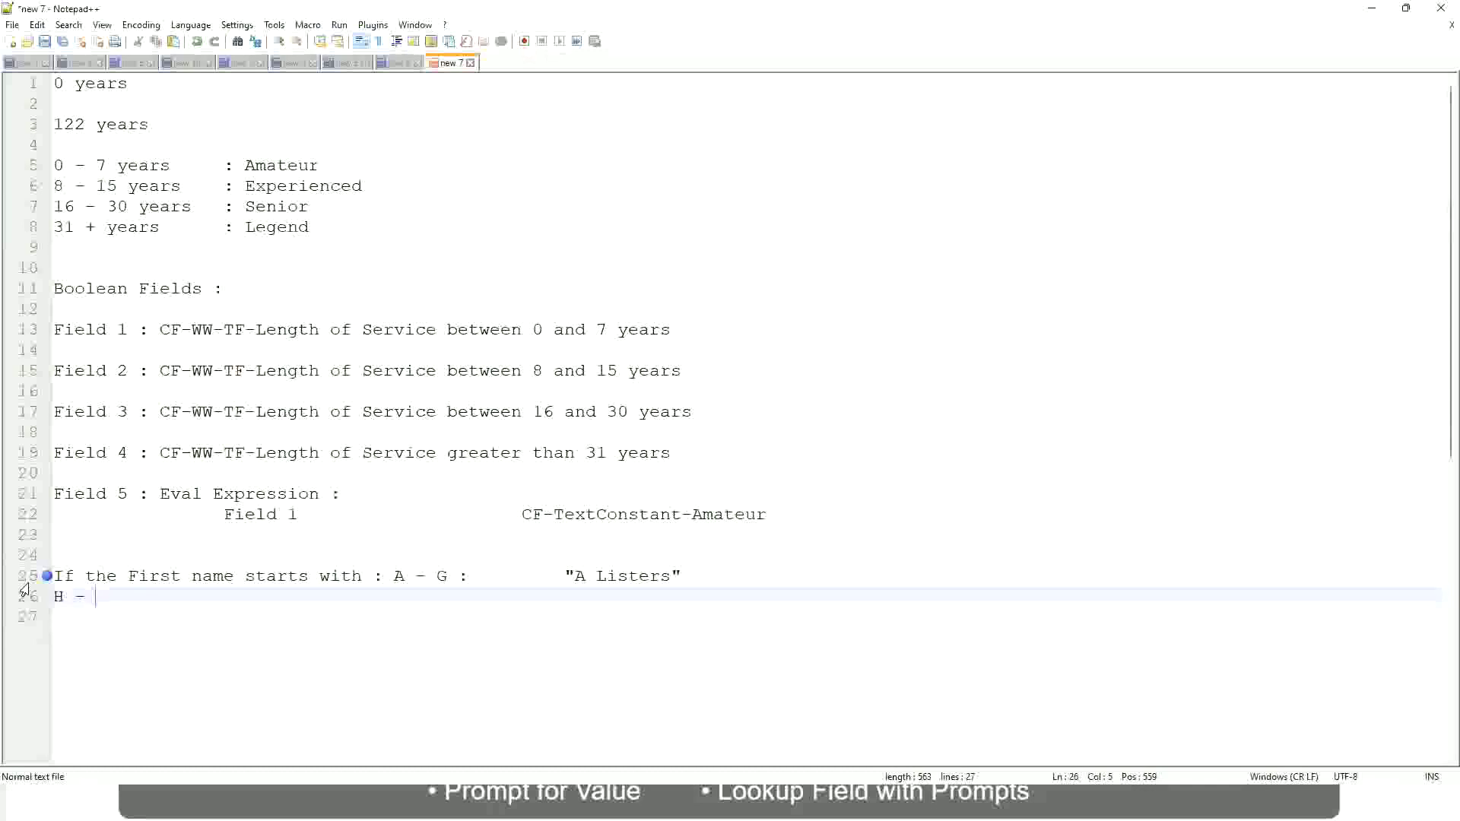
{"action": "type", "text": "P"}
{"action": "key", "text": "Tab"}
{"action": "key", "text": "Tab"}
{"action": "key", "text": "Tab"}
{"action": "key", "text": "Tab"}
{"action": "key", "text": "Tab"}
{"action": "key", "text": "Tab"}
{"action": "key", "text": "Tab"}
{"action": "key", "text": "Tab"}
{"action": "key", "text": "Tab"}
{"action": "type", "text": ":       "}
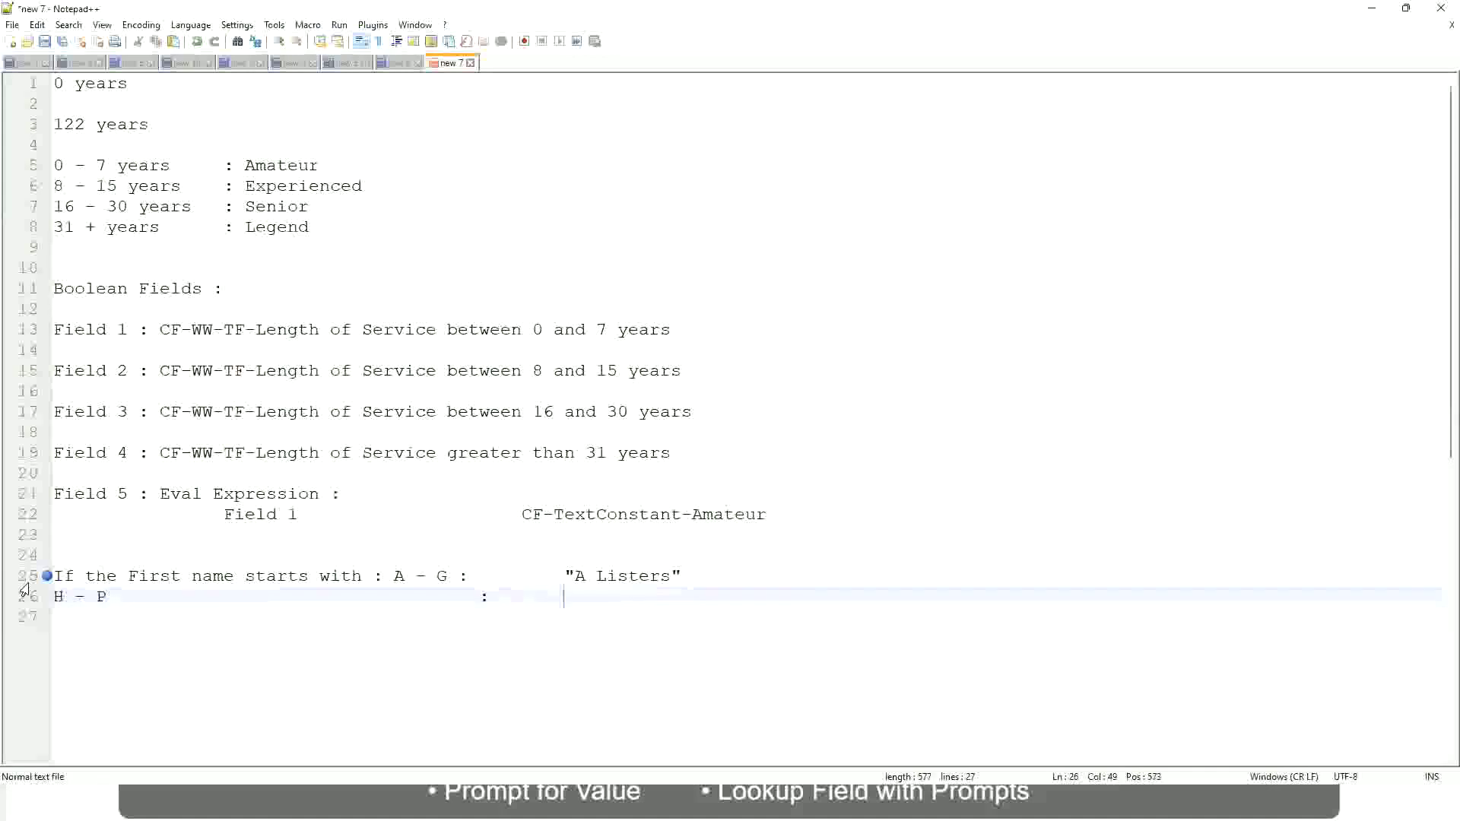
{"action": "type", "text": "\"His Maje"}
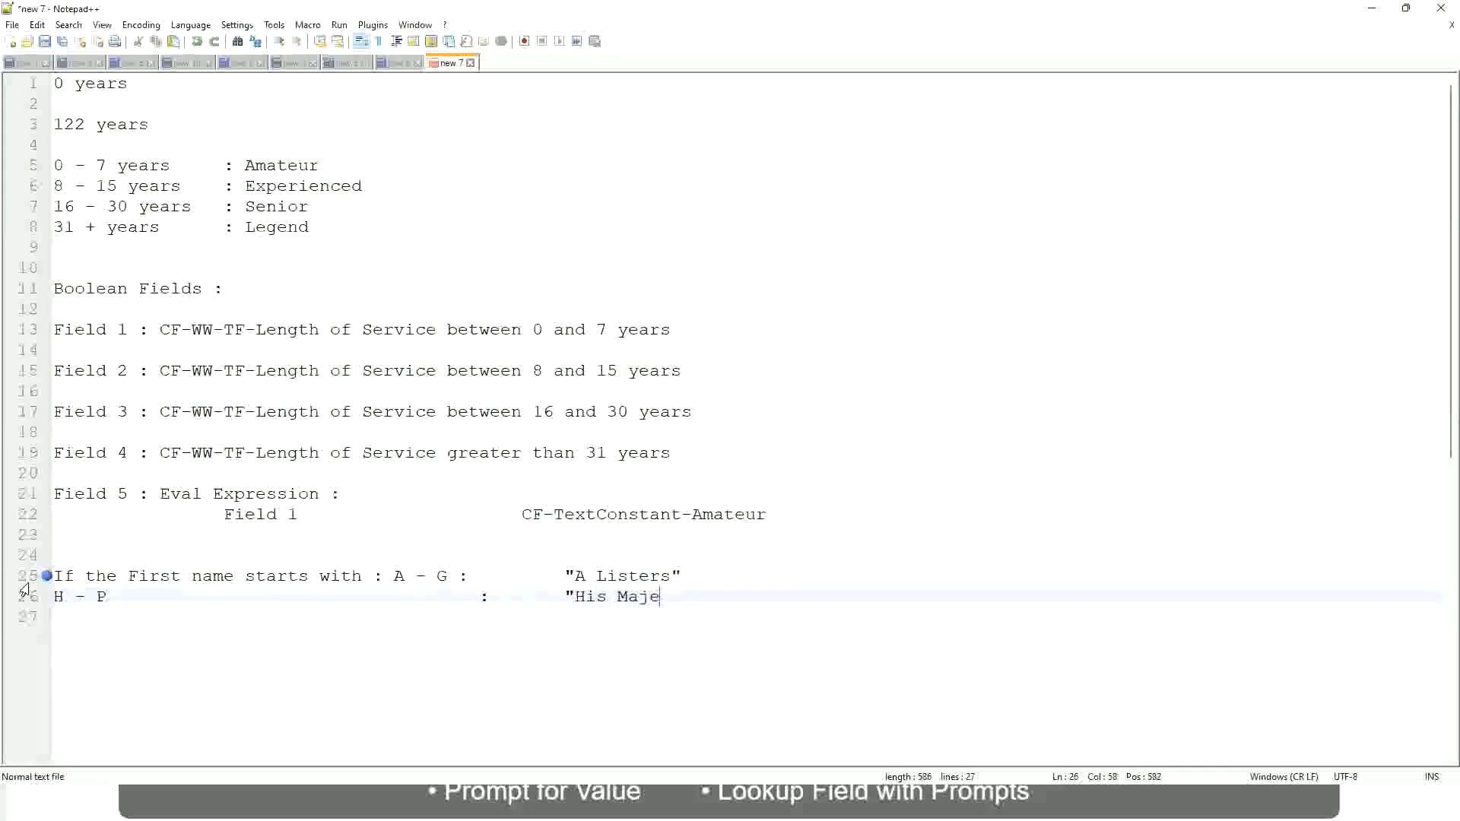
{"action": "type", "text": "sty\""}
{"action": "key", "text": "Return"}
Add the rule L - Z : "Lords", removing the extra quote.
{"action": "type", "text": "L - Z"}
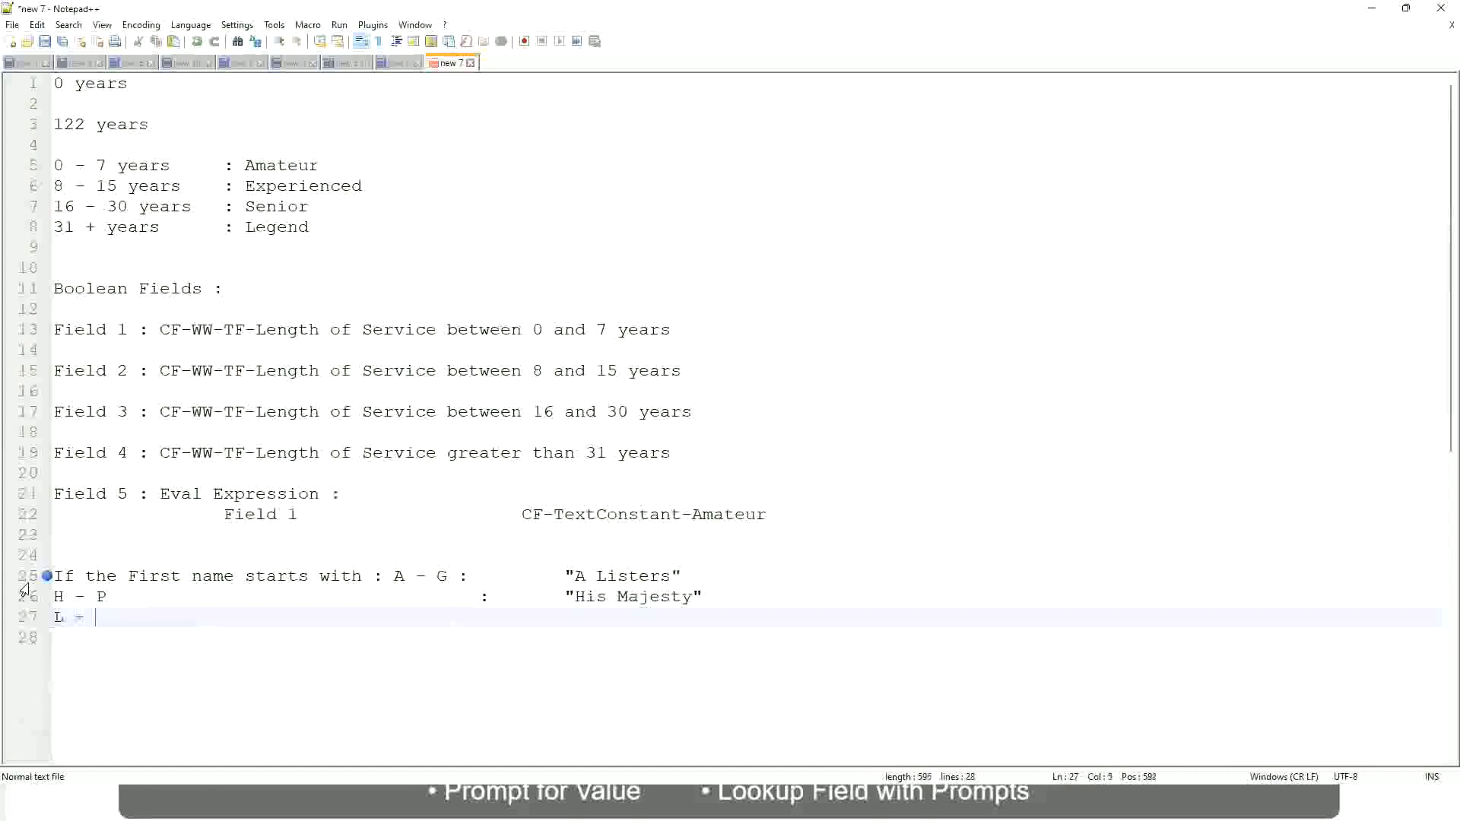
{"action": "key", "text": "Tab"}
{"action": "type", "text": ":"}
{"action": "key", "text": "Tab"}
{"action": "type", "text": "\"Lords"}
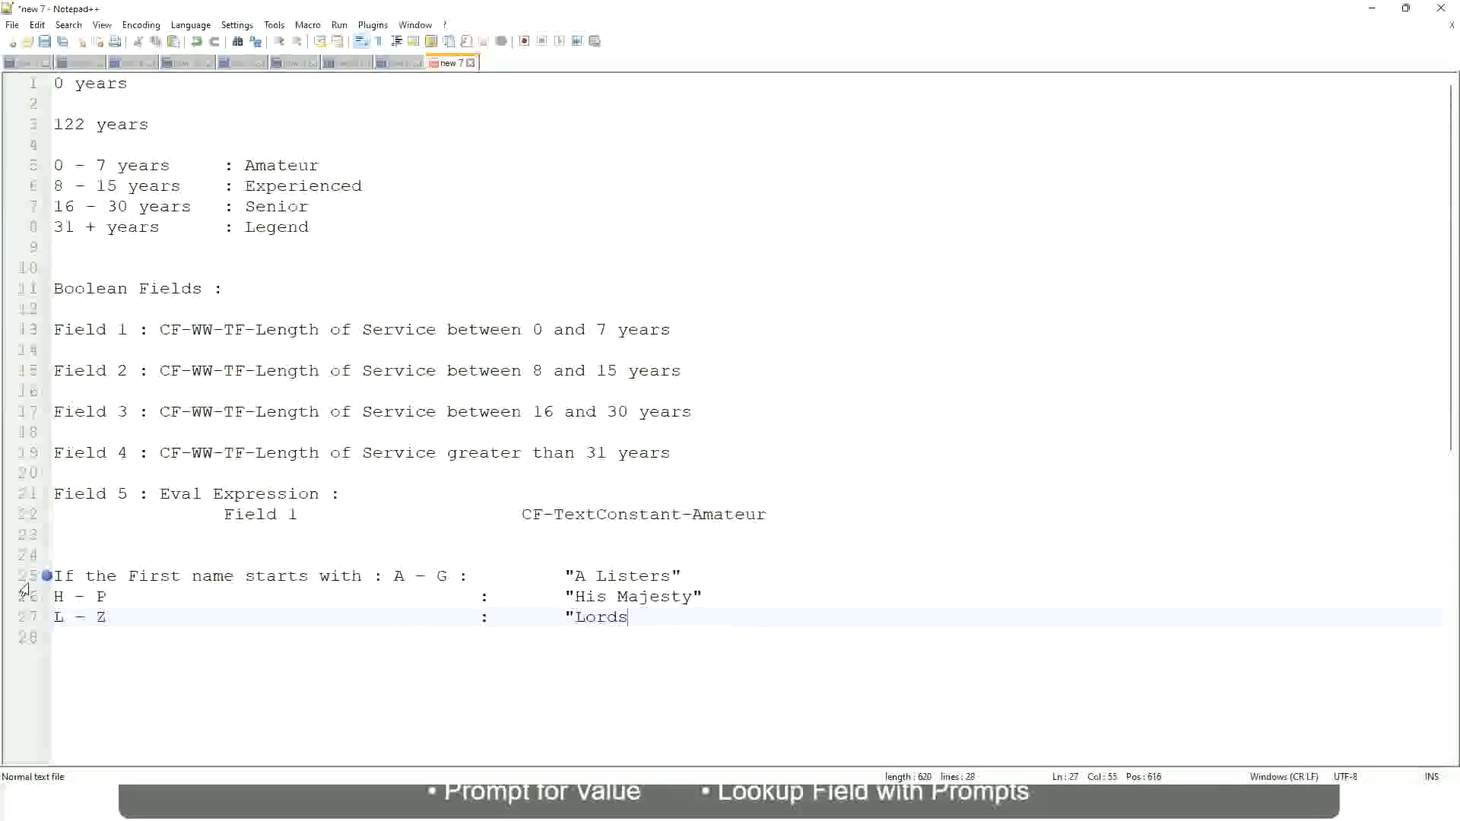
{"action": "type", "text": "\"\""}
{"action": "key", "text": "BackSpace"}
{"action": "key", "text": "Right"}
{"action": "left_click_drag", "start_coordinate": [633, 618], "coordinate": [683, 576]}
{"action": "left_click", "coordinate": [628, 576]}
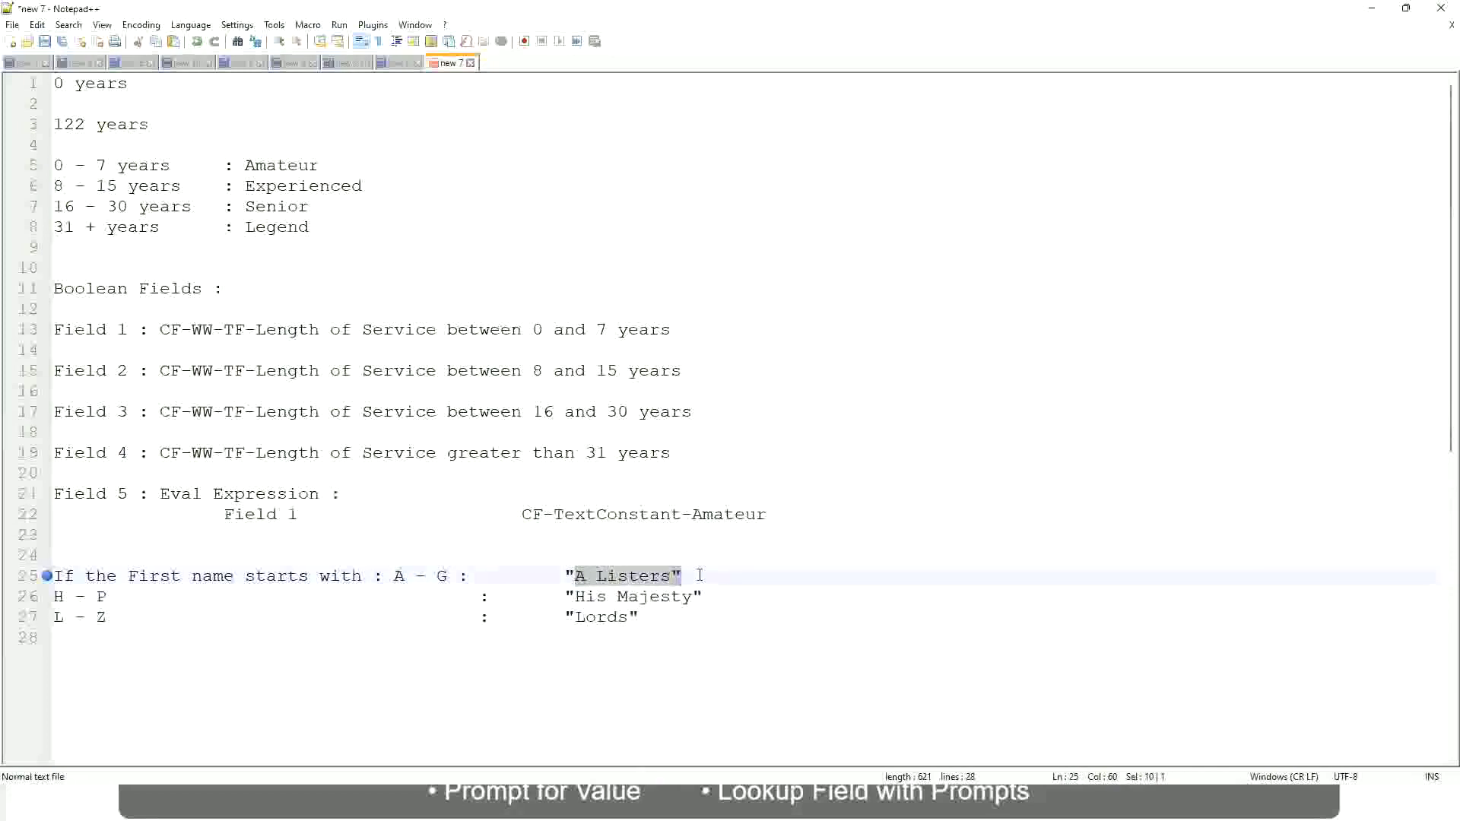
{"action": "left_click", "coordinate": [659, 598]}
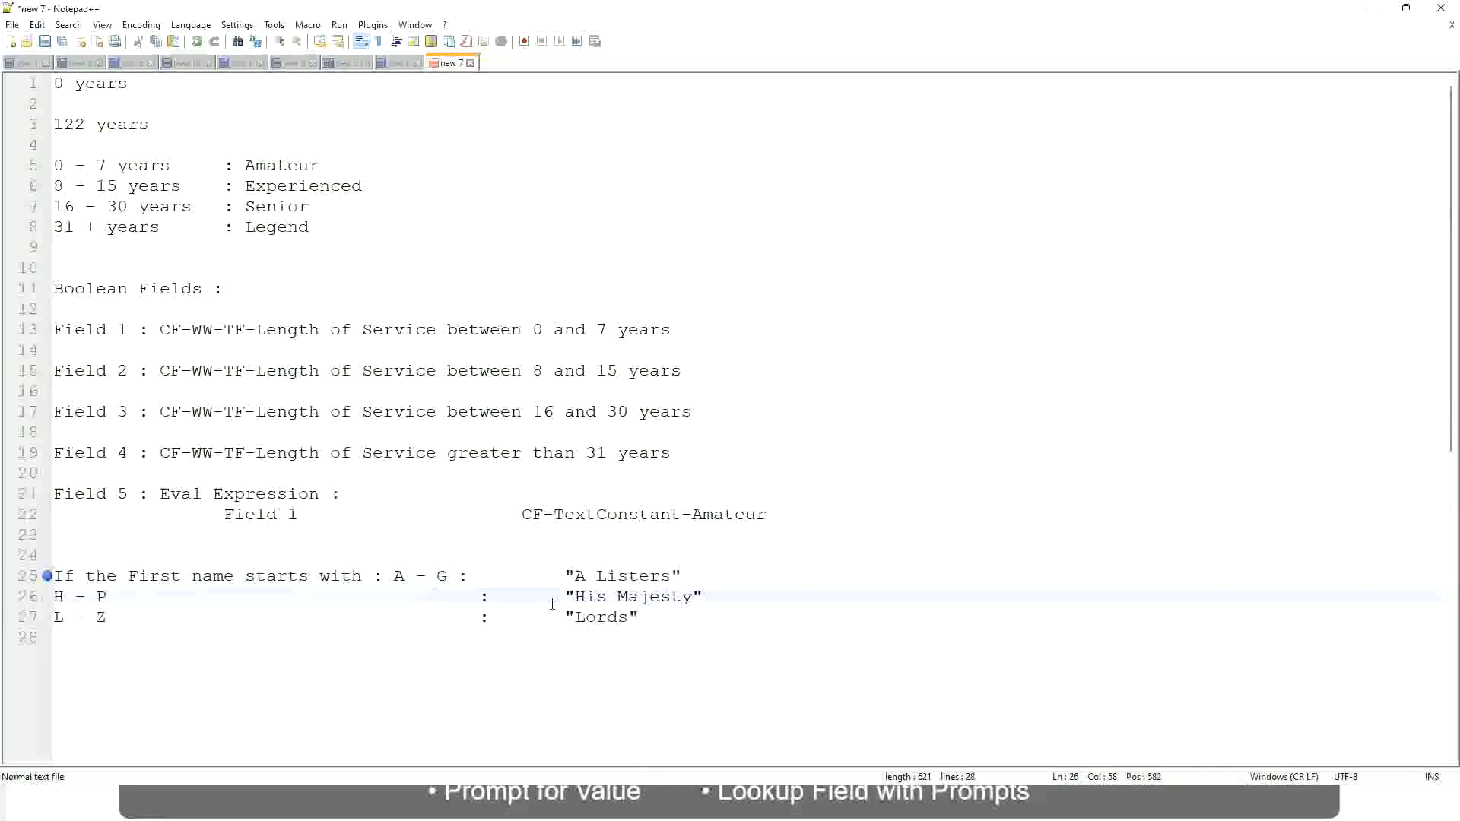
{"action": "left_click_drag", "start_coordinate": [647, 617], "coordinate": [52, 578]}
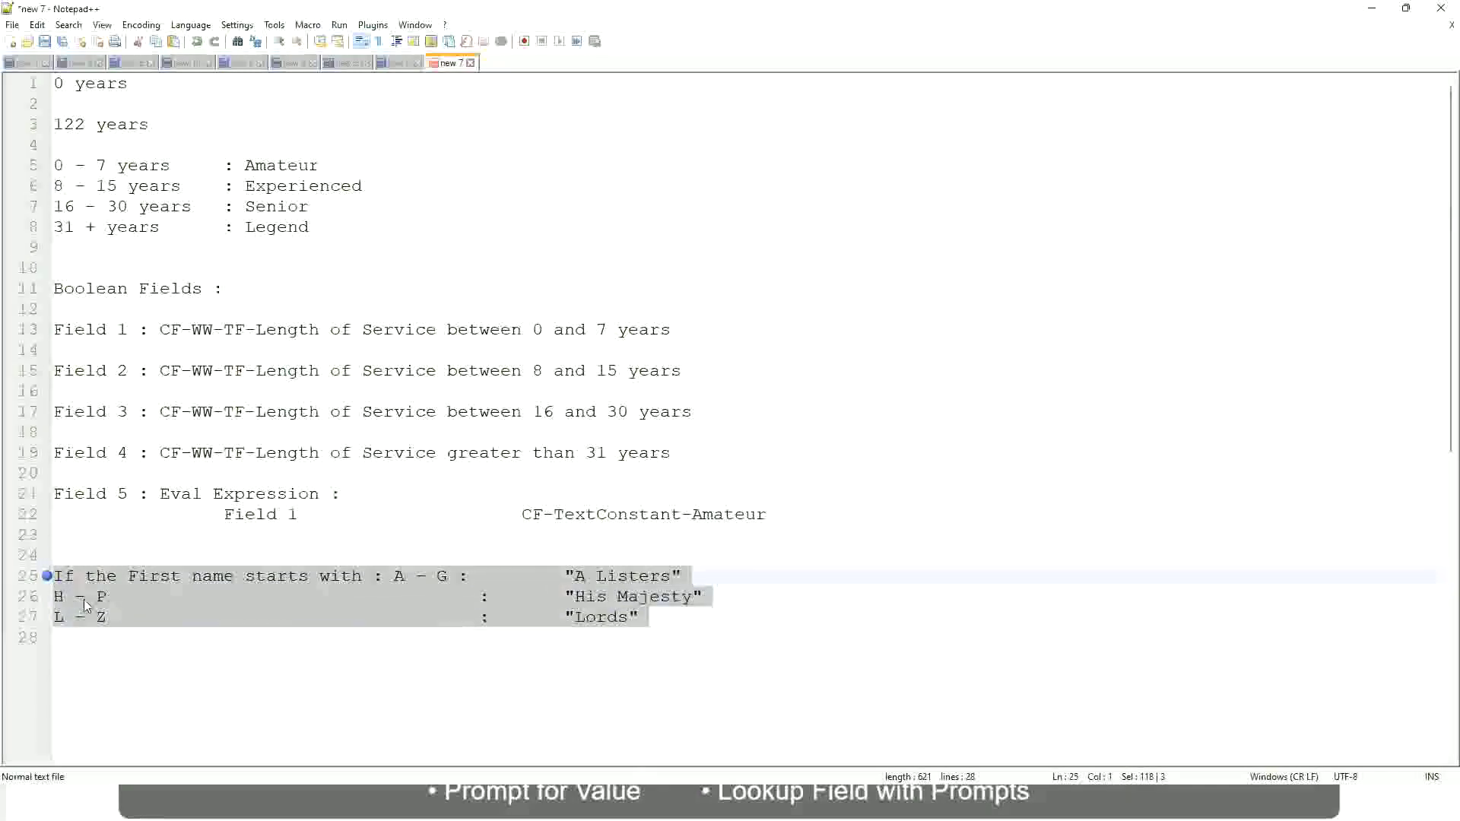
Replace the first-name rules with 'If Management Level is Manager or Above' on line 25.
{"action": "key", "text": "BackSpace"}
{"action": "type", "text": "If "}
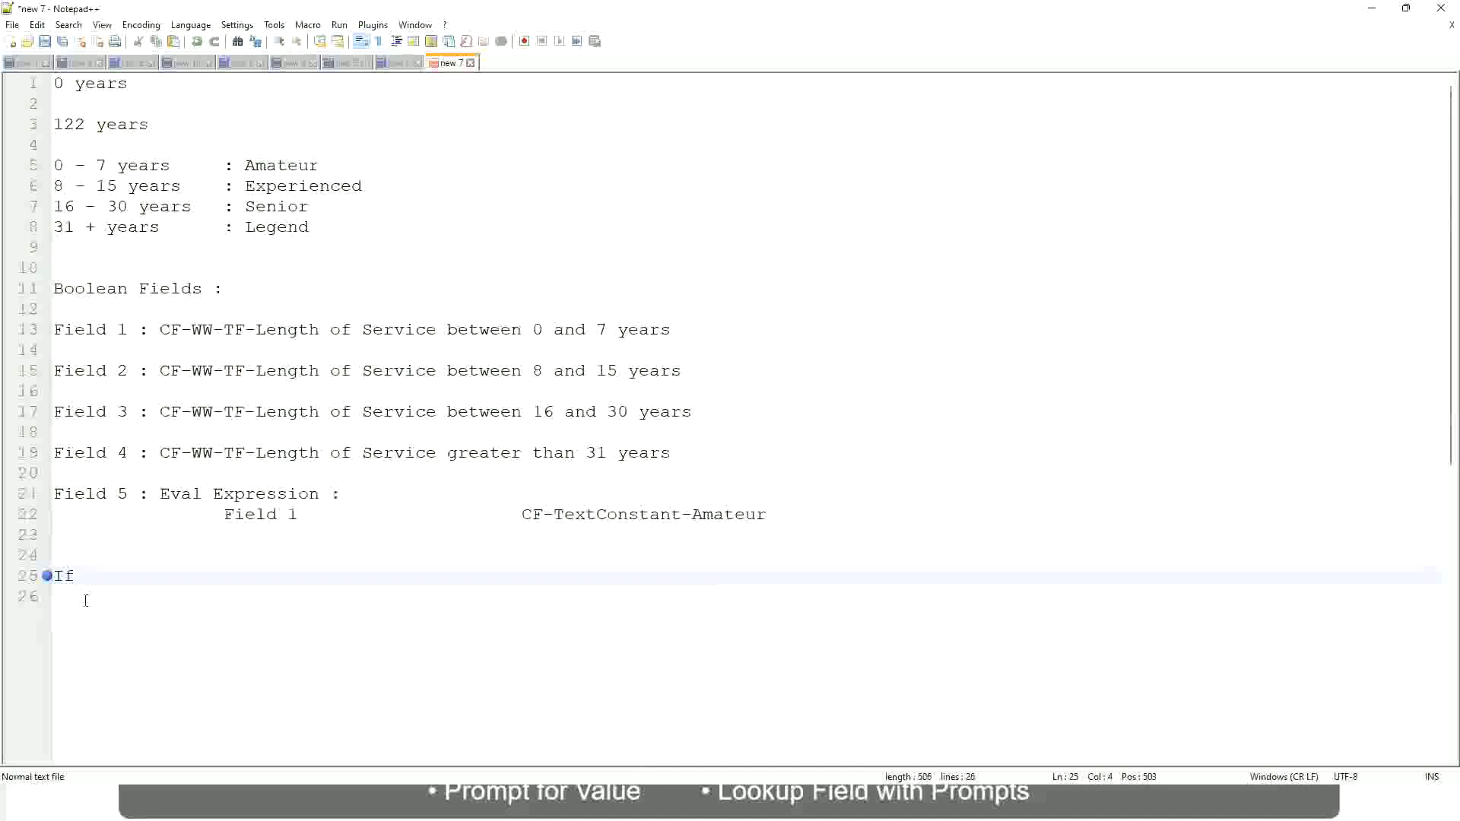
{"action": "type", "text": "Prior Ex"}
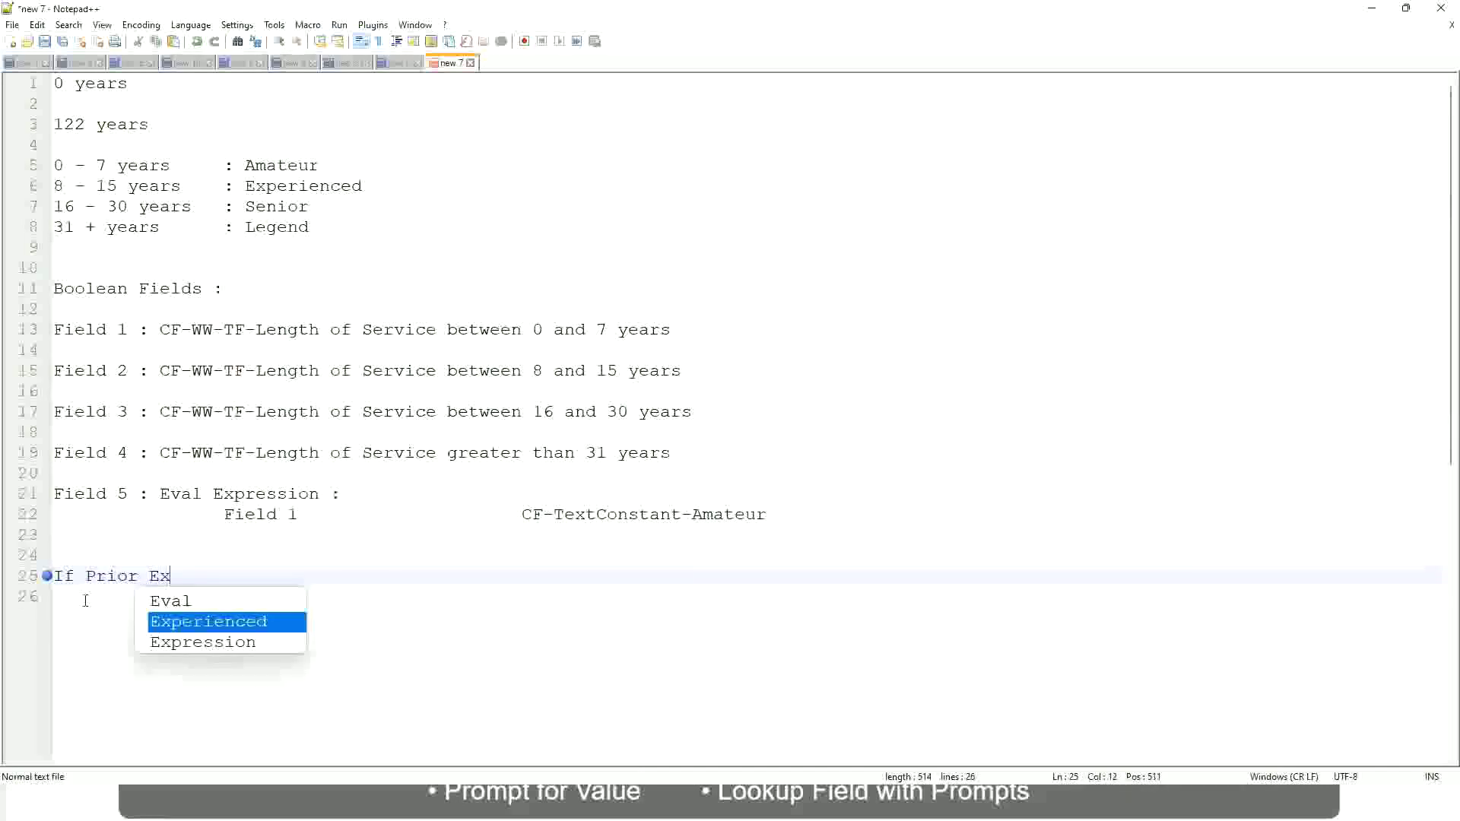
{"action": "type", "text": "perience"}
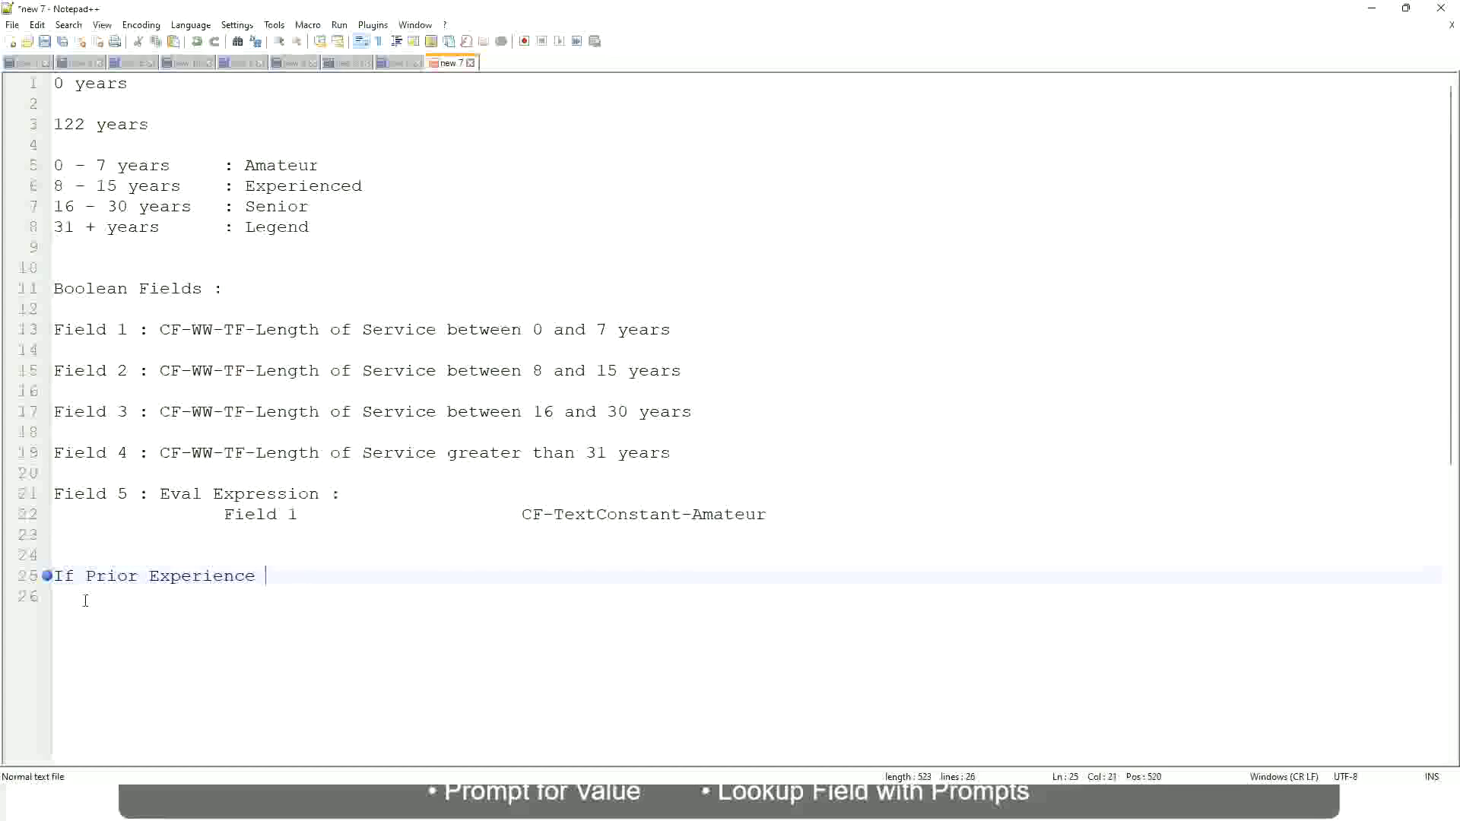
{"action": "key", "text": "BackSpace"}
{"action": "key", "text": "BackSpace"}
{"action": "key", "text": "BackSpace"}
{"action": "key", "text": "BackSpace"}
{"action": "key", "text": "BackSpace"}
{"action": "key", "text": "BackSpace"}
{"action": "key", "text": "BackSpace"}
{"action": "key", "text": "BackSpace"}
{"action": "key", "text": "BackSpace"}
{"action": "key", "text": "BackSpace"}
{"action": "key", "text": "BackSpace"}
{"action": "key", "text": "BackSpace"}
{"action": "key", "text": "BackSpace"}
{"action": "key", "text": "BackSpace"}
{"action": "key", "text": "BackSpace"}
{"action": "key", "text": "BackSpace"}
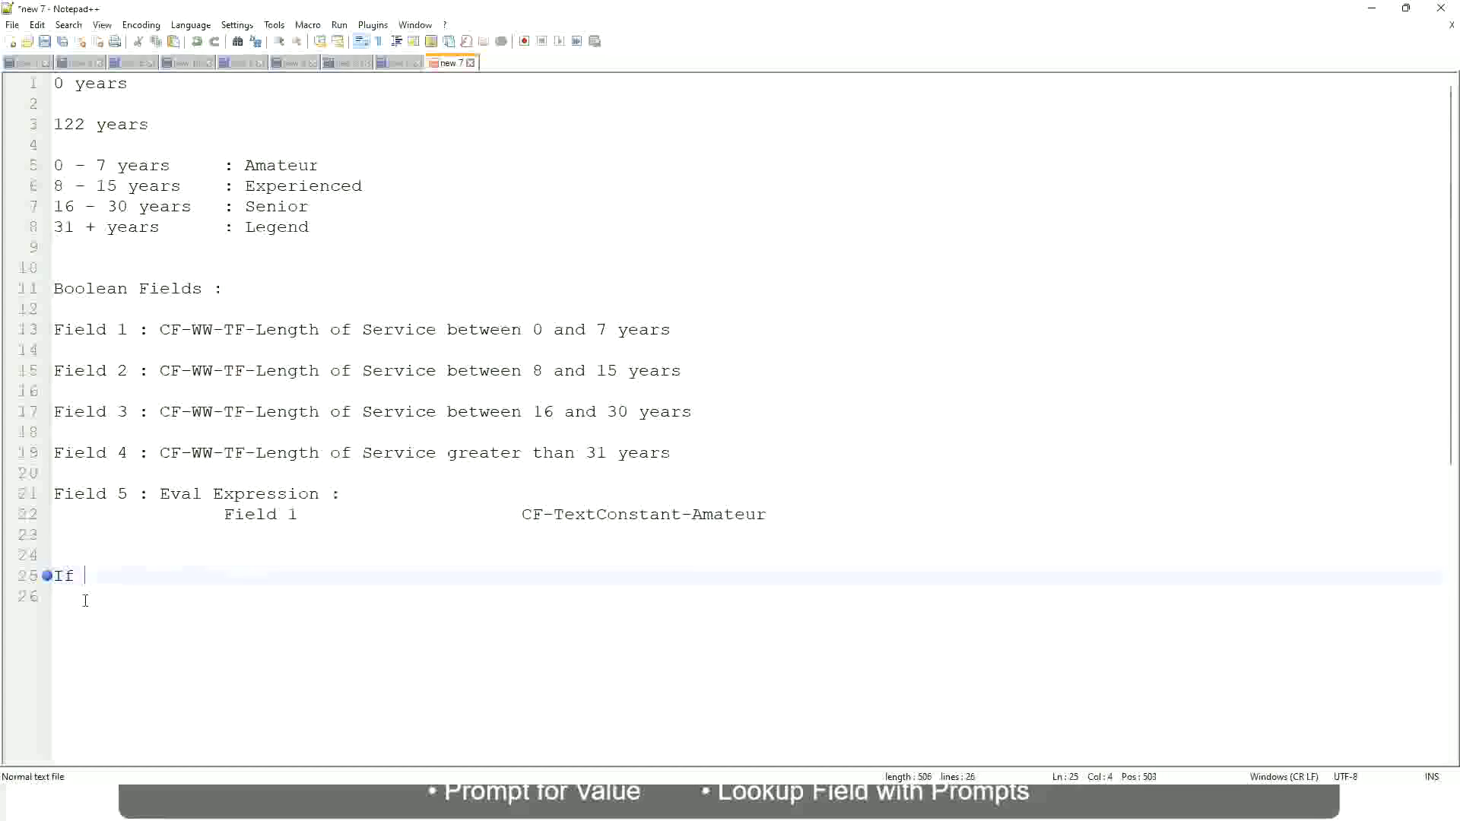
{"action": "type", "text": "Job Profi"}
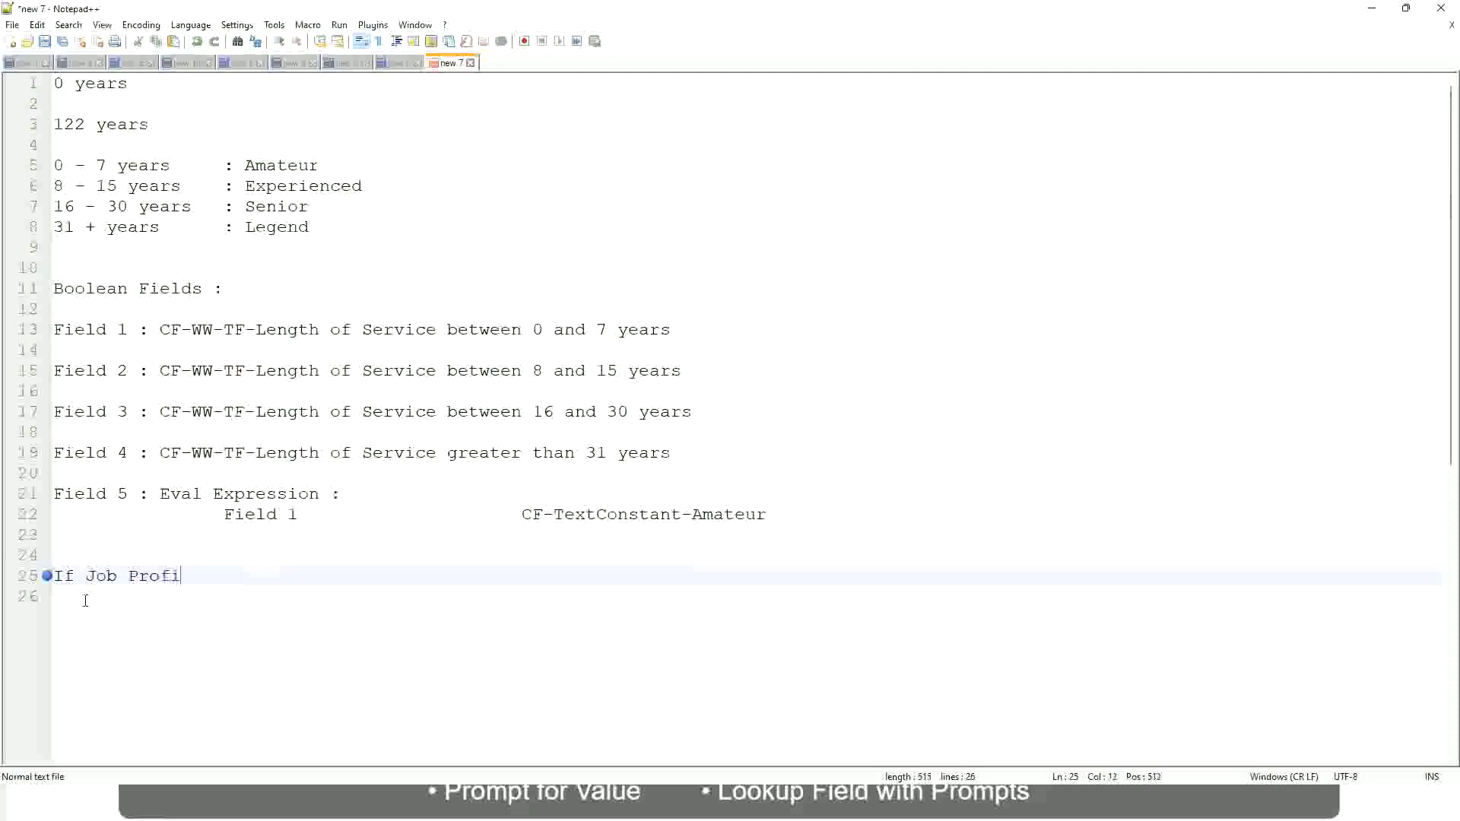
{"action": "type", "text": "le is : Manager"}
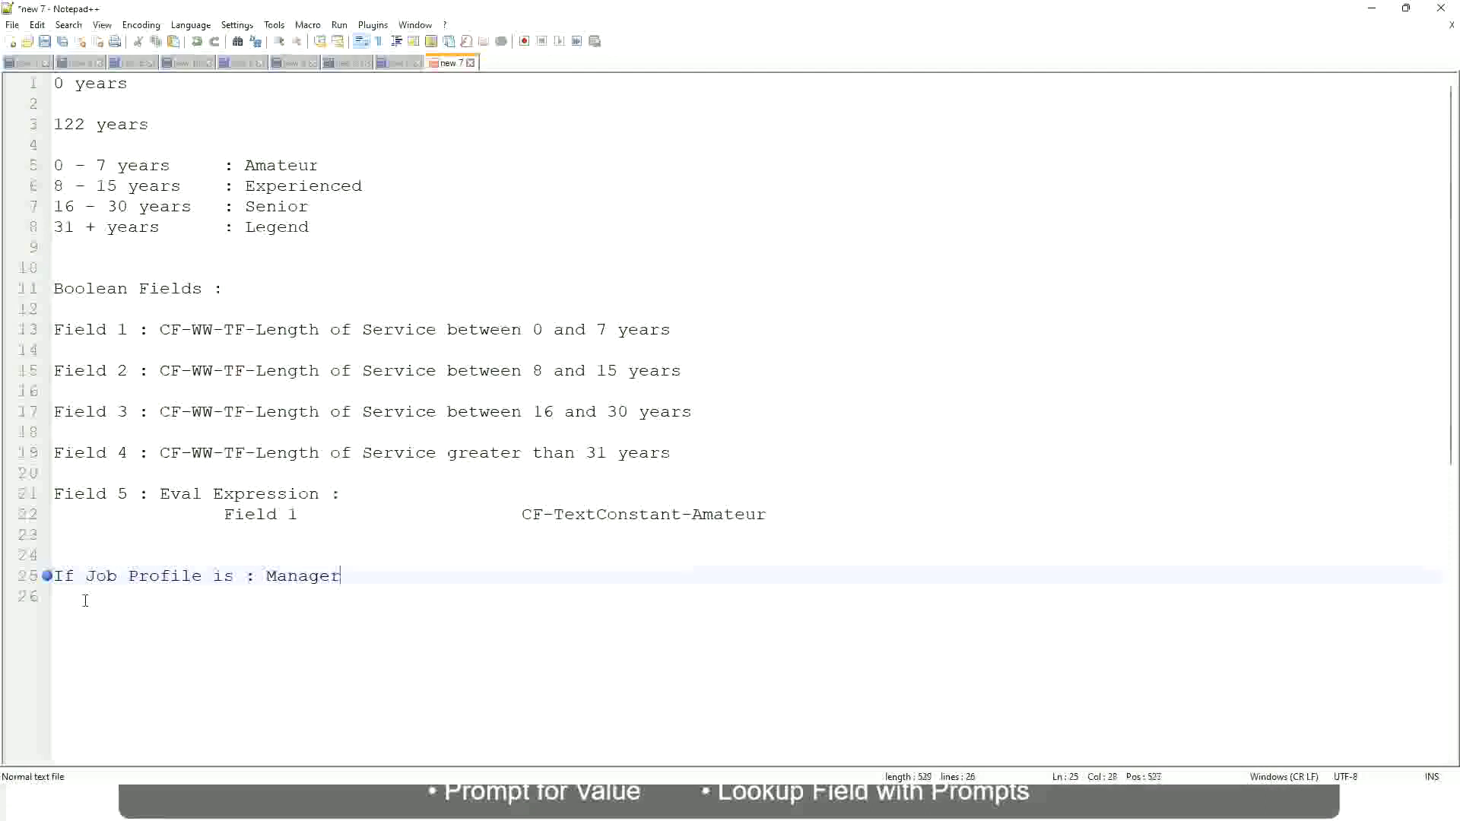
{"action": "key", "text": "BackSpace"}
{"action": "key", "text": "BackSpace"}
{"action": "key", "text": "BackSpace"}
{"action": "key", "text": "BackSpace"}
{"action": "key", "text": "BackSpace"}
{"action": "key", "text": "BackSpace"}
{"action": "key", "text": "BackSpace"}
{"action": "key", "text": "BackSpace"}
{"action": "key", "text": "BackSpace"}
{"action": "key", "text": "BackSpace"}
{"action": "key", "text": "BackSpace"}
{"action": "key", "text": "BackSpace"}
{"action": "key", "text": "BackSpace"}
{"action": "key", "text": "BackSpace"}
{"action": "key", "text": "BackSpace"}
{"action": "key", "text": "BackSpace"}
{"action": "key", "text": "BackSpace"}
{"action": "key", "text": "BackSpace"}
{"action": "key", "text": "BackSpace"}
{"action": "key", "text": "BackSpace"}
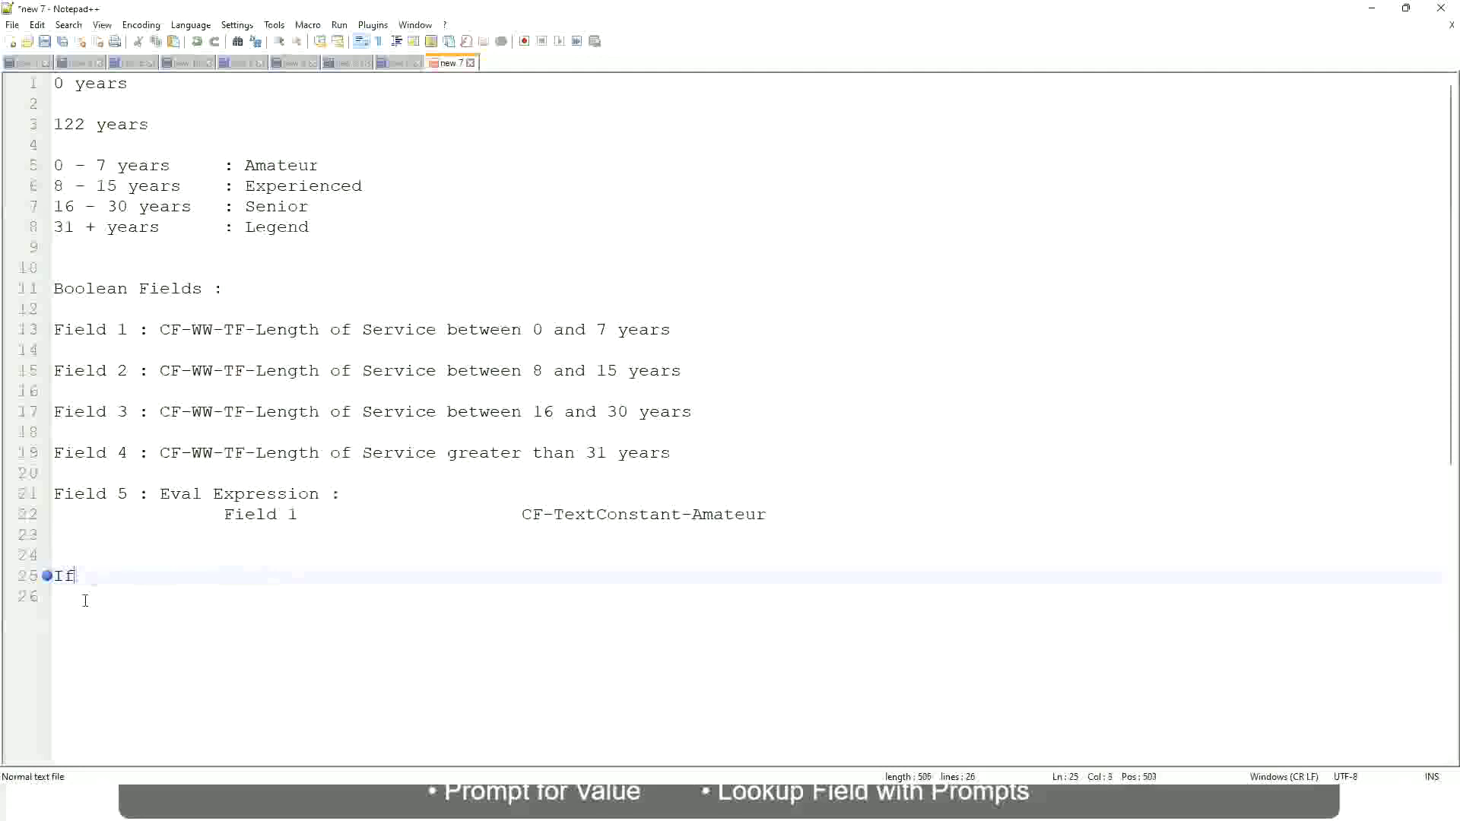
{"action": "type", "text": "Management "}
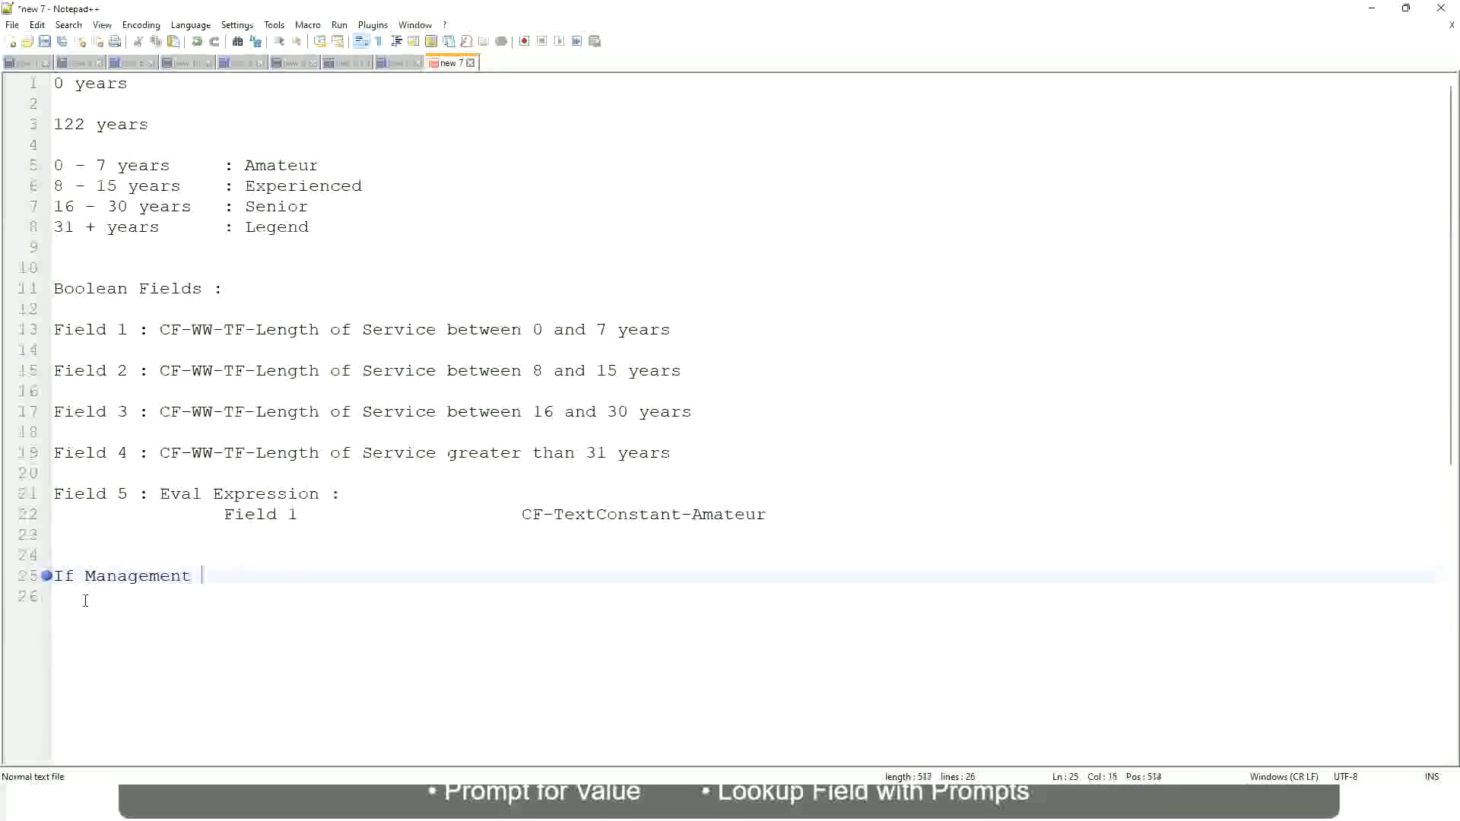
{"action": "type", "text": "Level is M"}
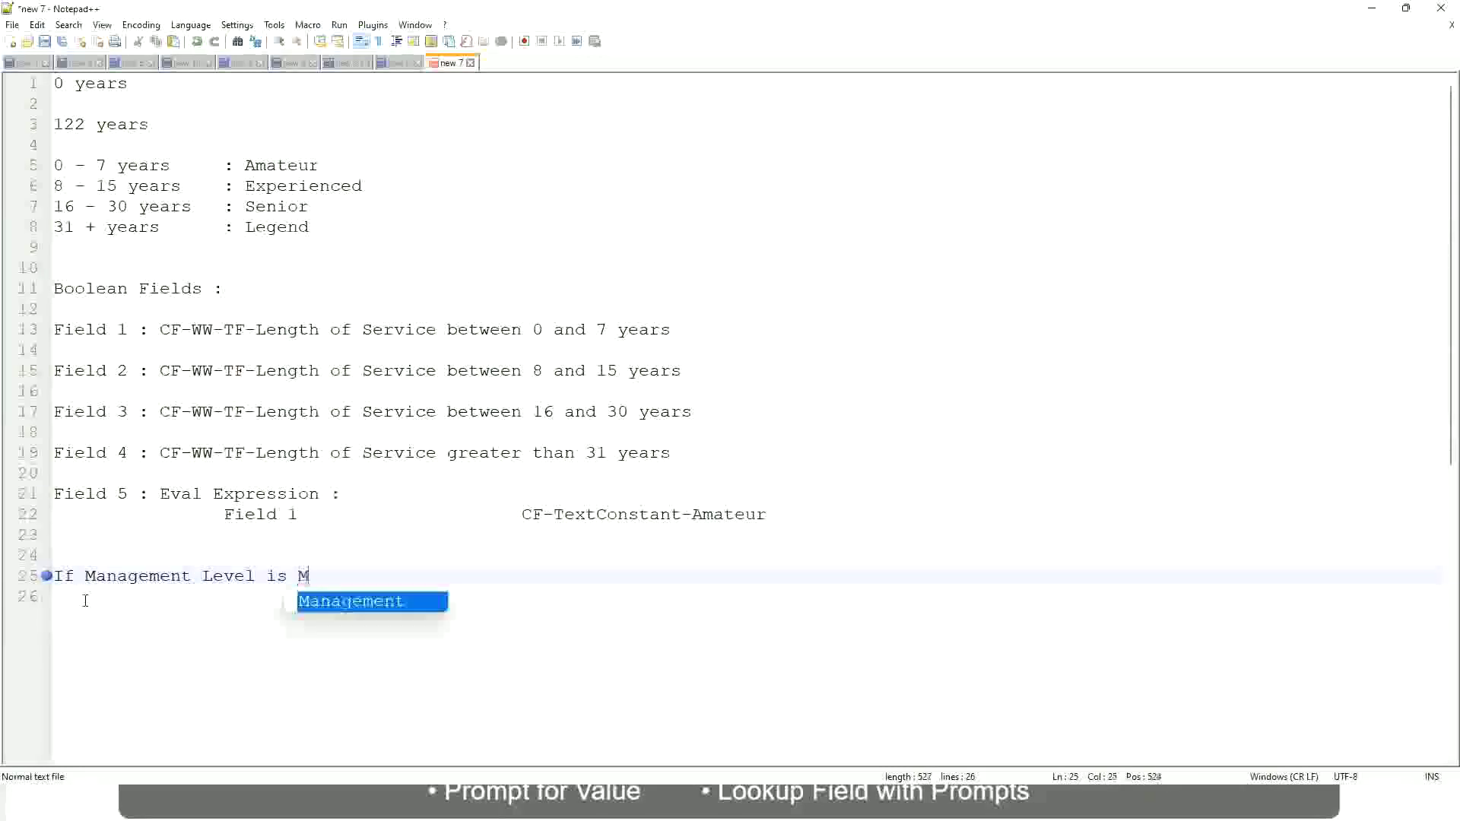
{"action": "type", "text": "anager or A"}
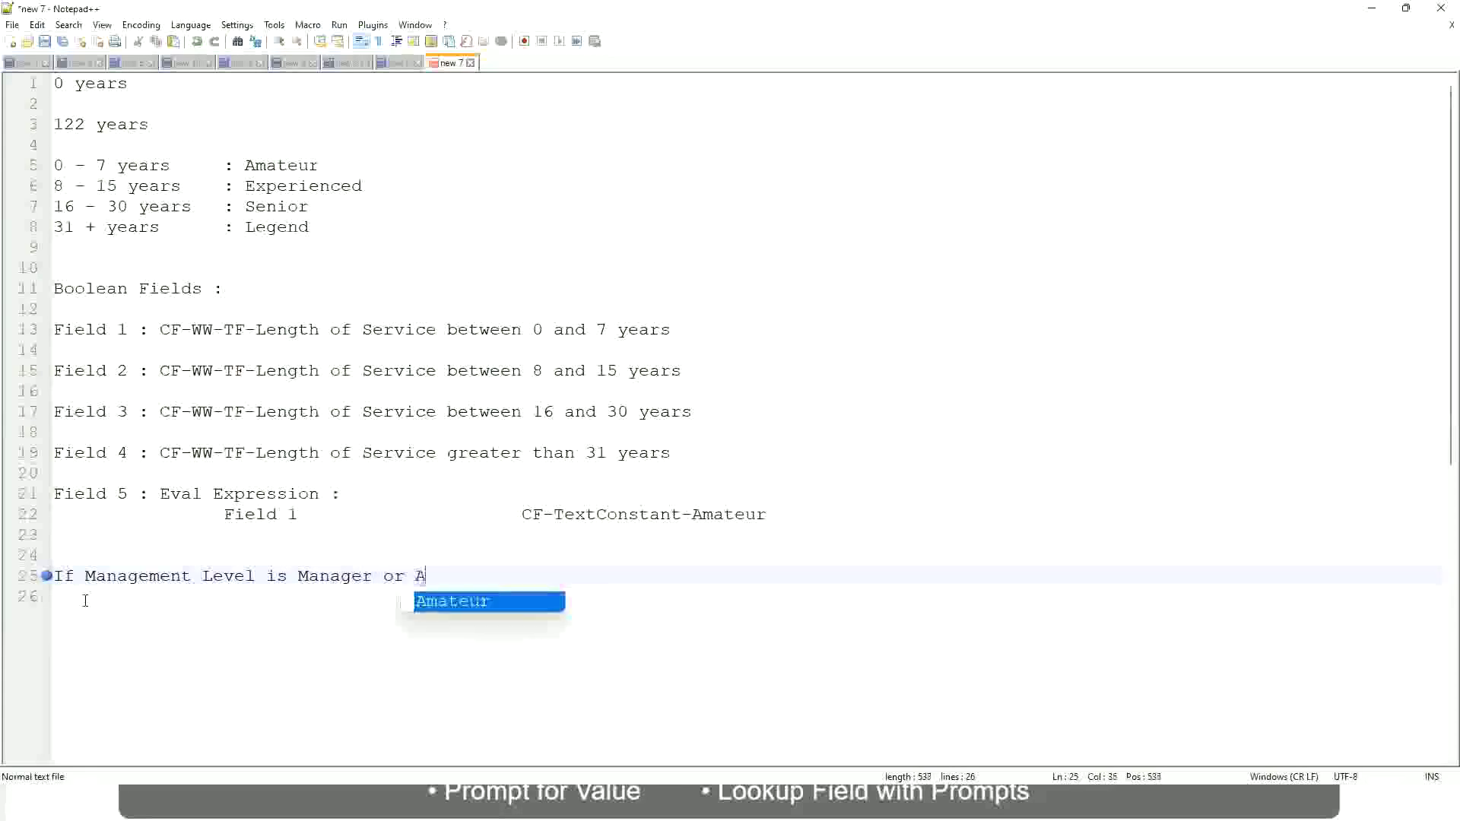
{"action": "type", "text": "bove"}
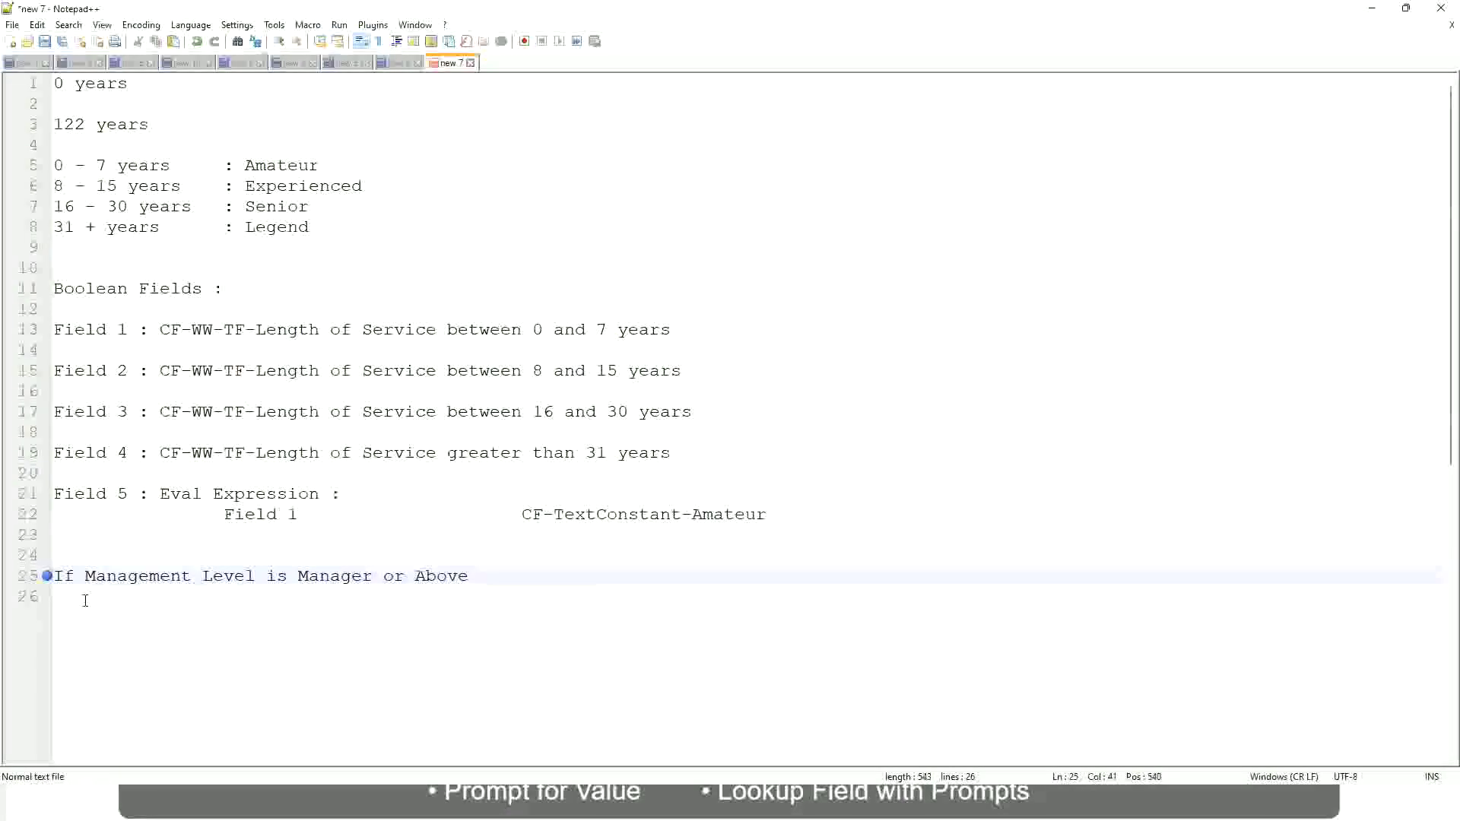
Pair the Manager condition with 'Proposed Allowance Plan : Car Allowance'.
{"action": "key", "text": "Tab"}
{"action": "key", "text": "Tab"}
{"action": "key", "text": "Tab"}
{"action": "key", "text": "Tab"}
{"action": "type", "text": "Proposed"}
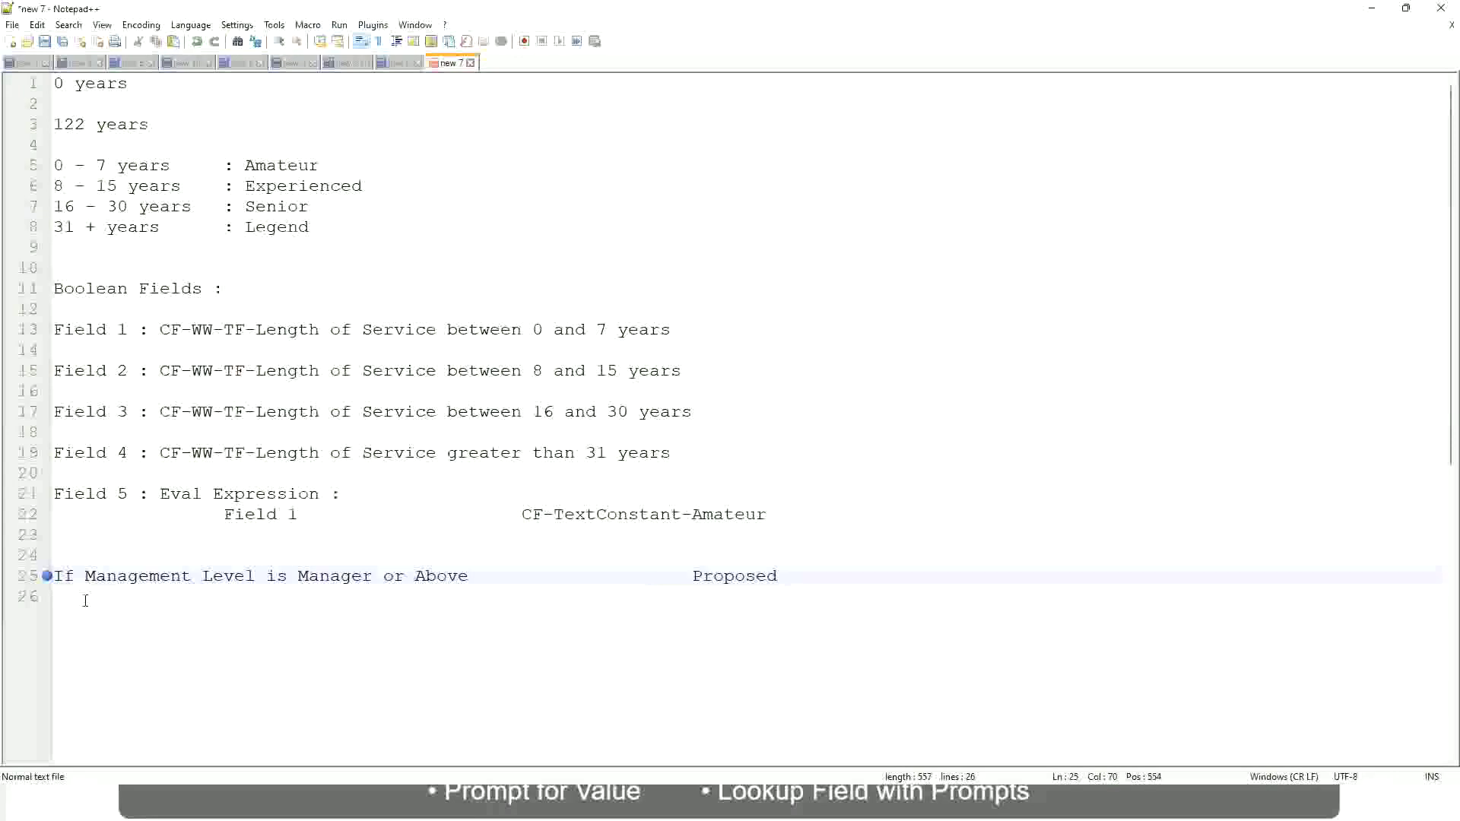
{"action": "type", "text": "Allowance Plan"}
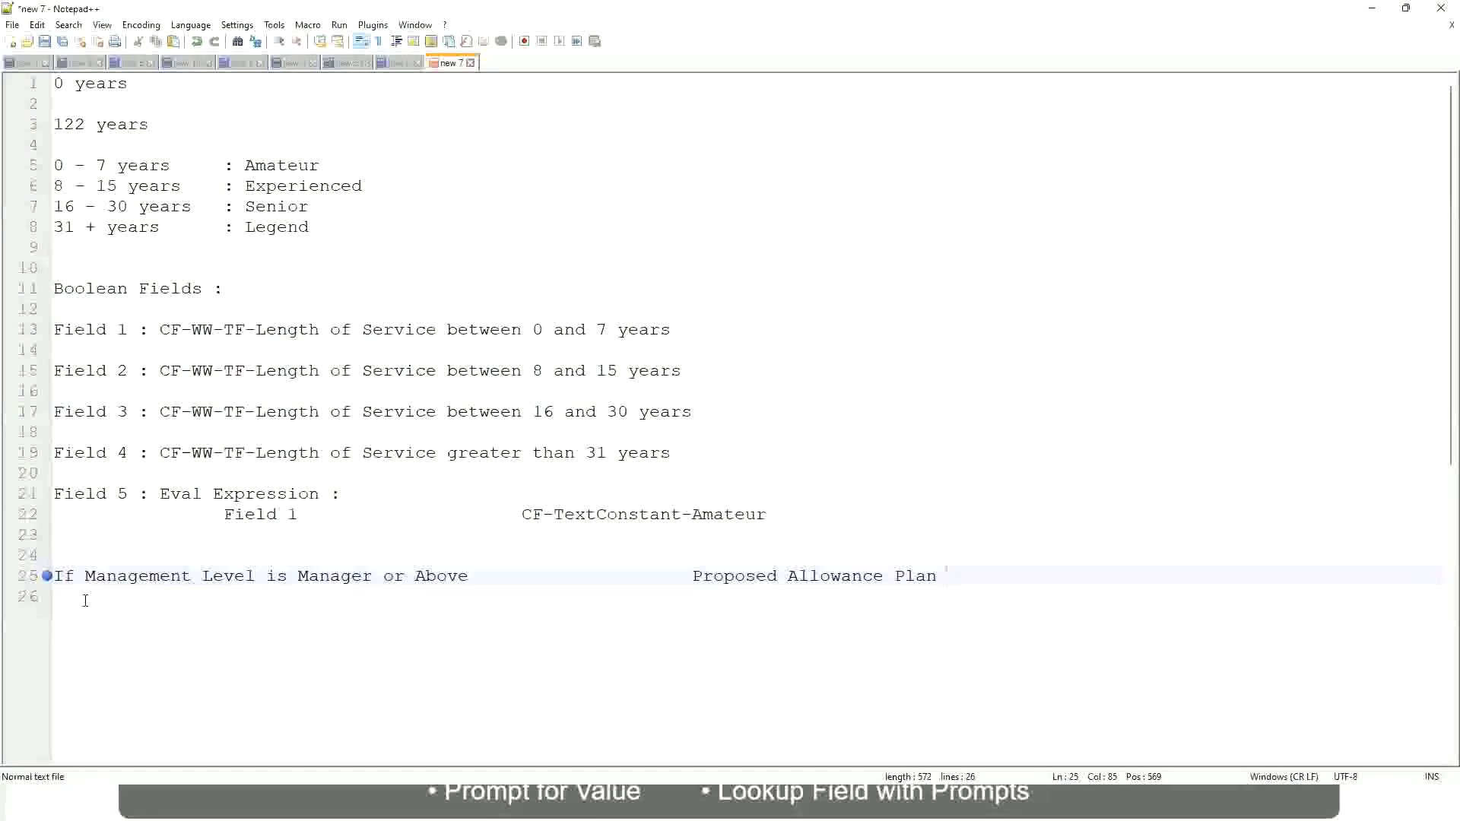
{"action": "type", "text": ": Car Allowance"}
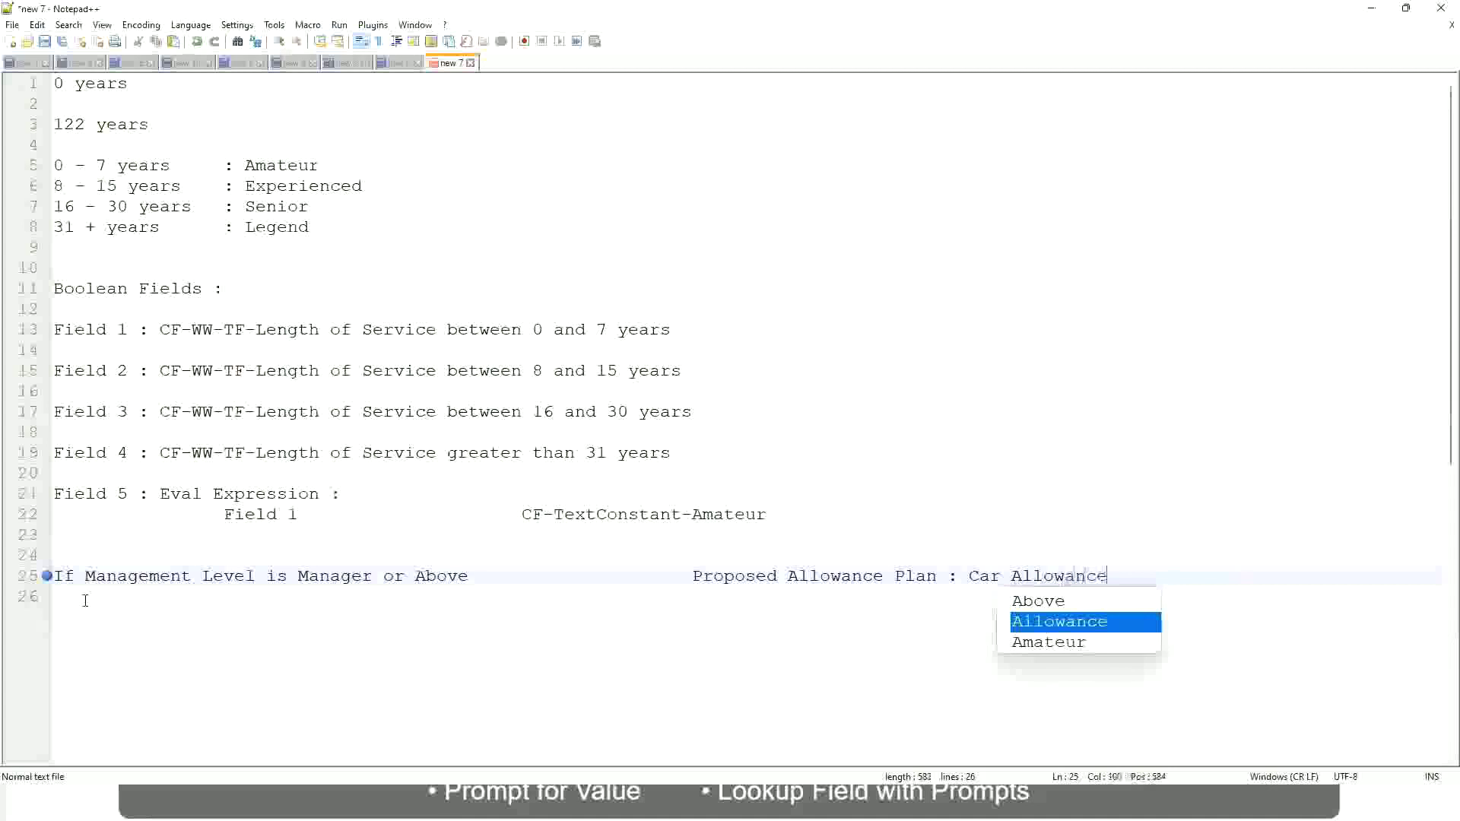
{"action": "key", "text": "Return"}
Drop ' or Above' from line 25 and add 'If Management Level is Director' → Executive Allowance.
{"action": "type", "text": "If "}
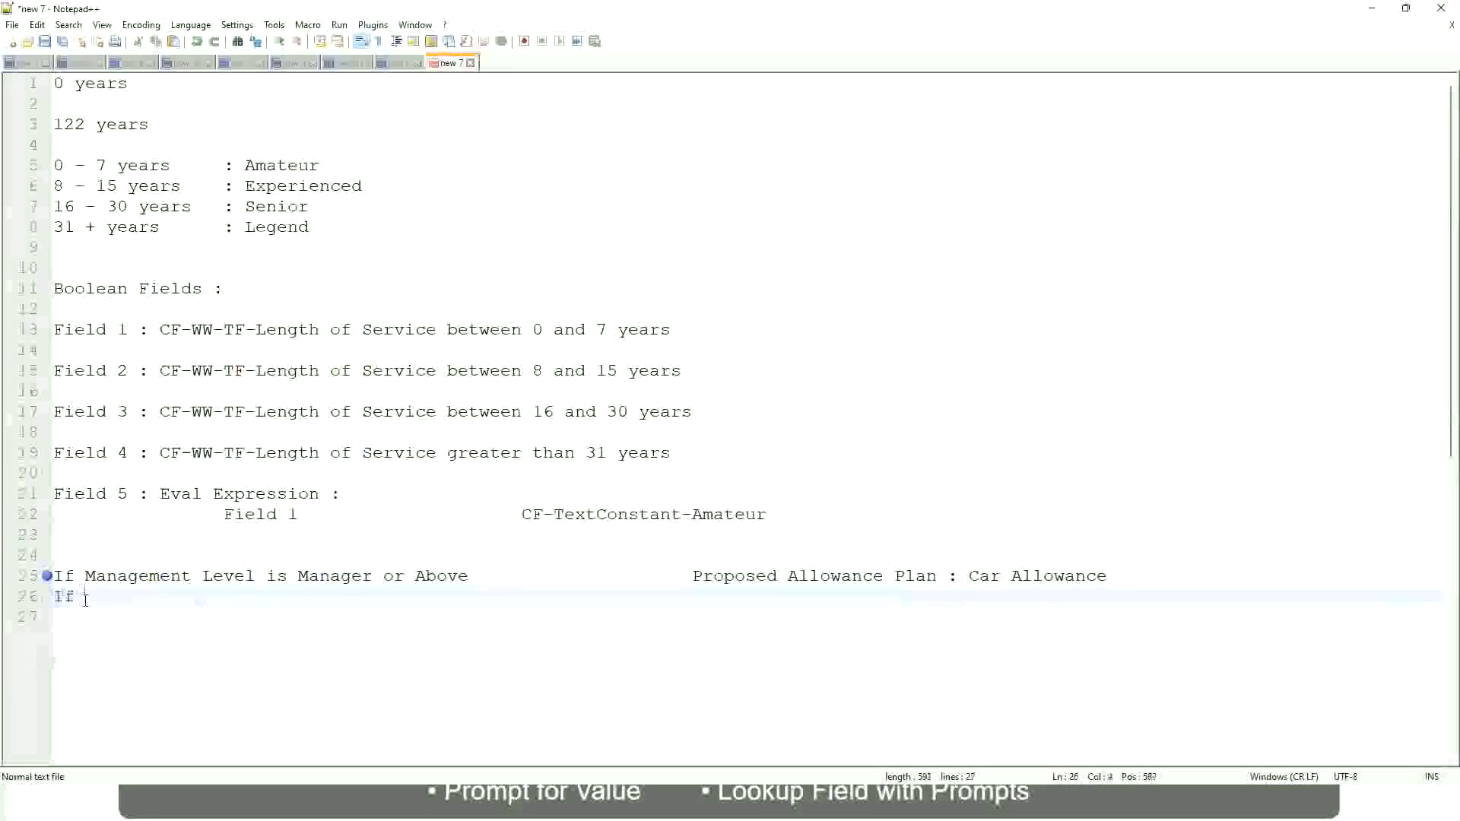
{"action": "type", "text": "Management Level is"}
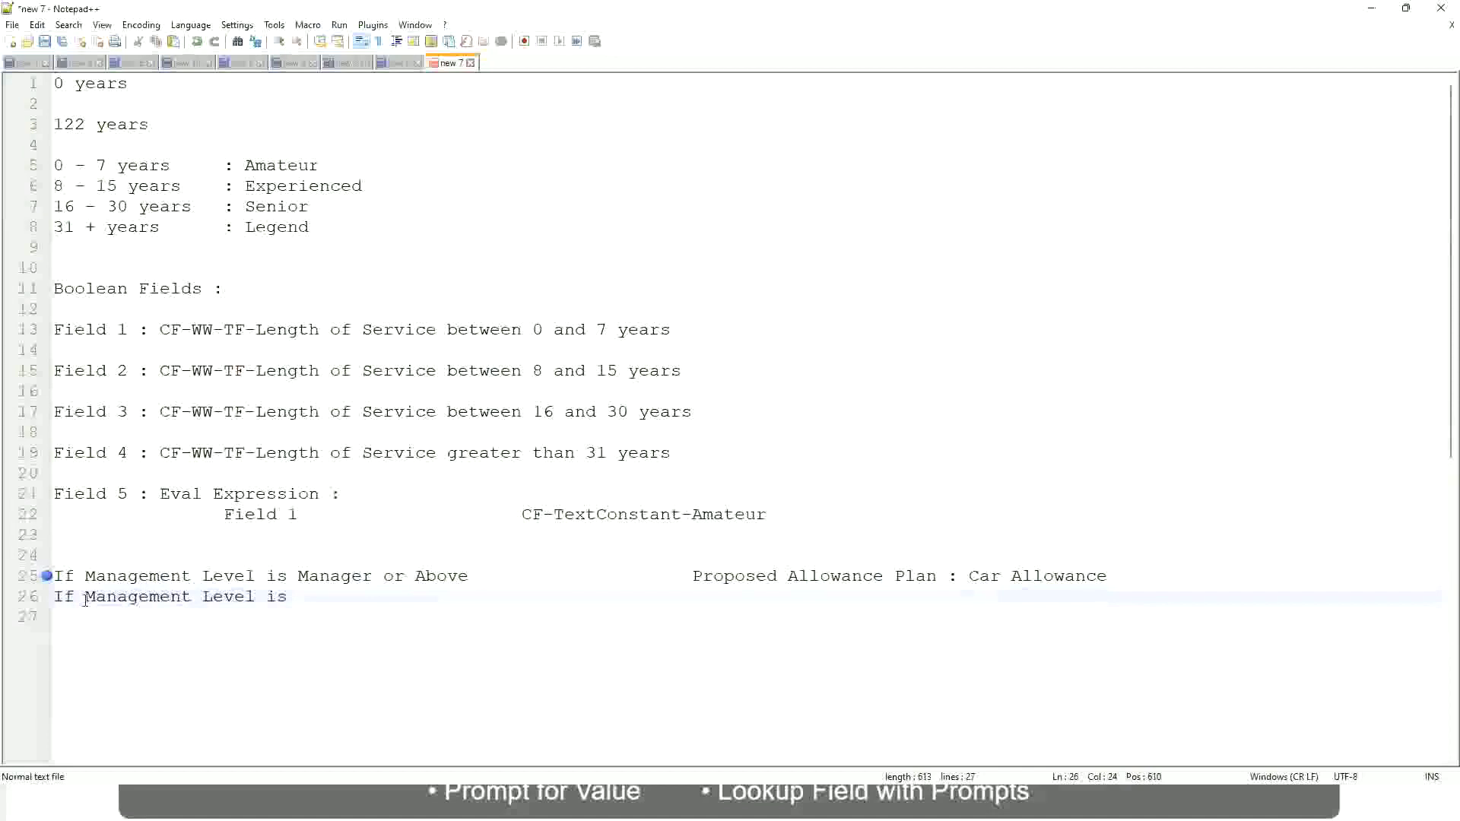
{"action": "key", "text": "Up"}
{"action": "key", "text": "Right"}
{"action": "key", "text": "Right"}
{"action": "key", "text": "Right"}
{"action": "key", "text": "Right"}
{"action": "key", "text": "Right"}
{"action": "key", "text": "Right"}
{"action": "key", "text": "shift+Right"}
{"action": "key", "text": "shift+Right"}
{"action": "key", "text": "shift+Right"}
{"action": "key", "text": "shift+Right"}
{"action": "key", "text": "shift+Right"}
{"action": "key", "text": "shift+Right"}
{"action": "key", "text": "shift+Right"}
{"action": "key", "text": "shift+Right"}
{"action": "key", "text": "shift+Right"}
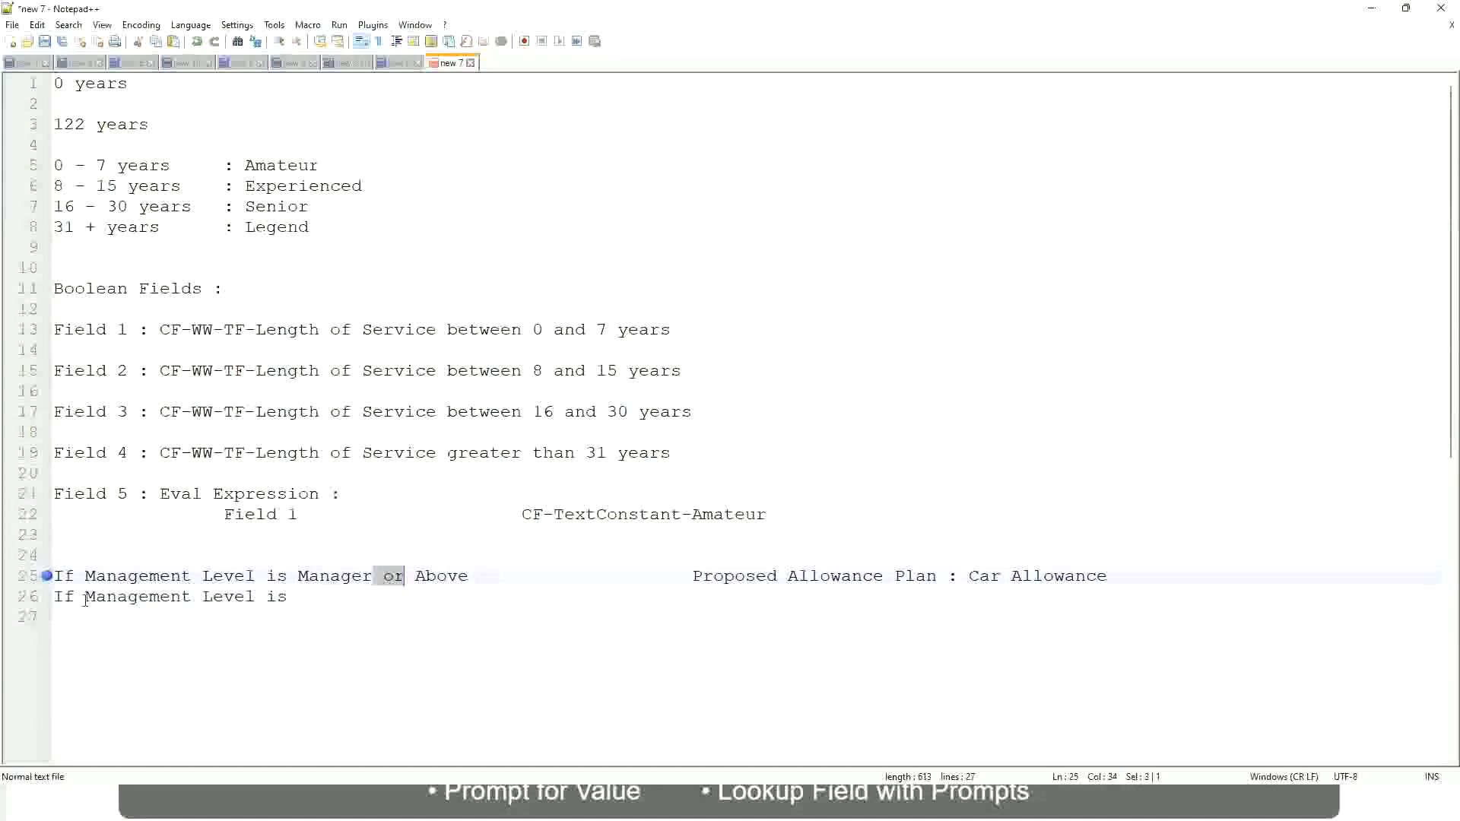
{"action": "key", "text": "Delete"}
{"action": "key", "text": "Down"}
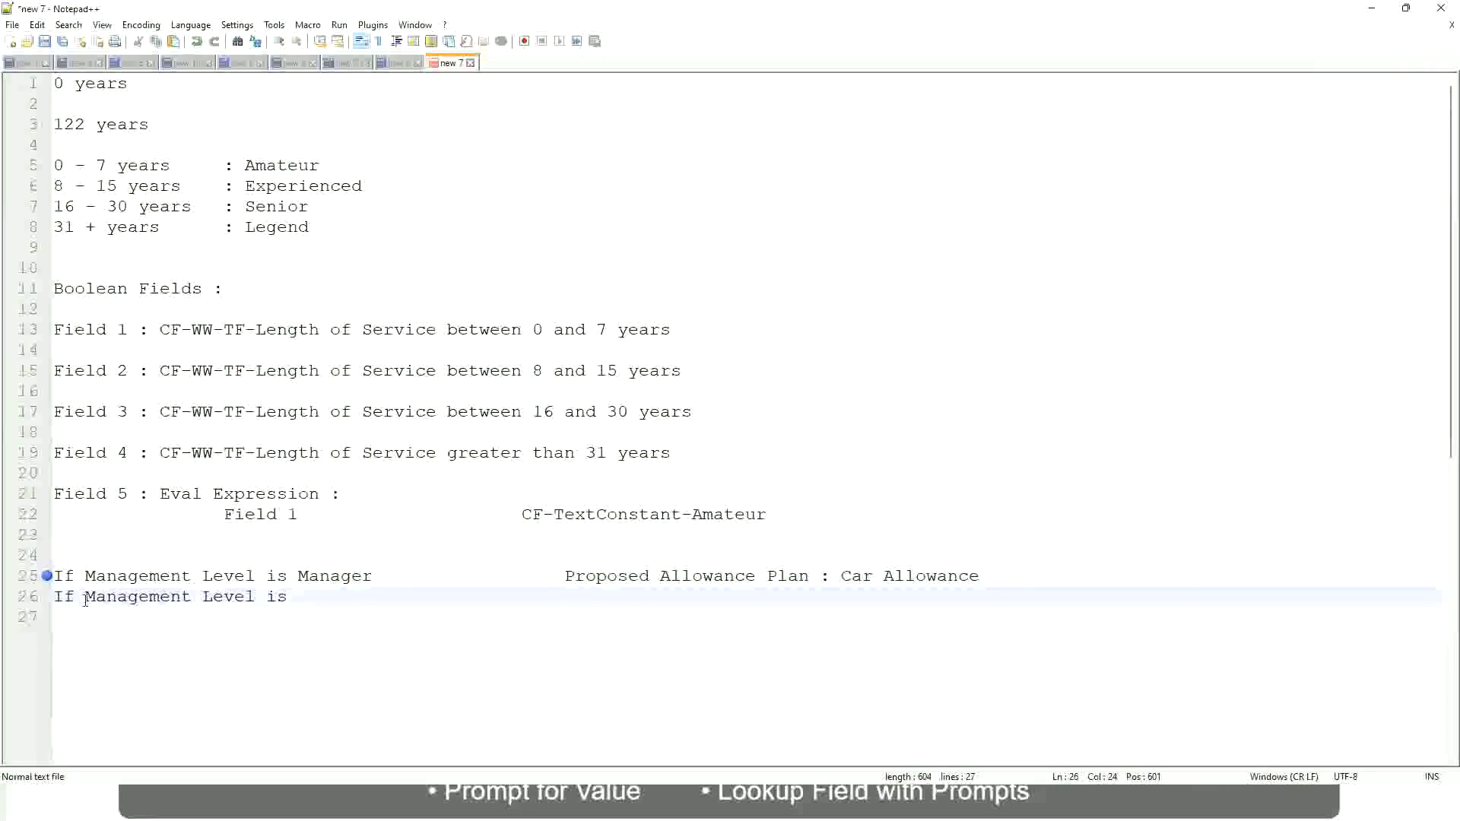
{"action": "type", "text": "Director"}
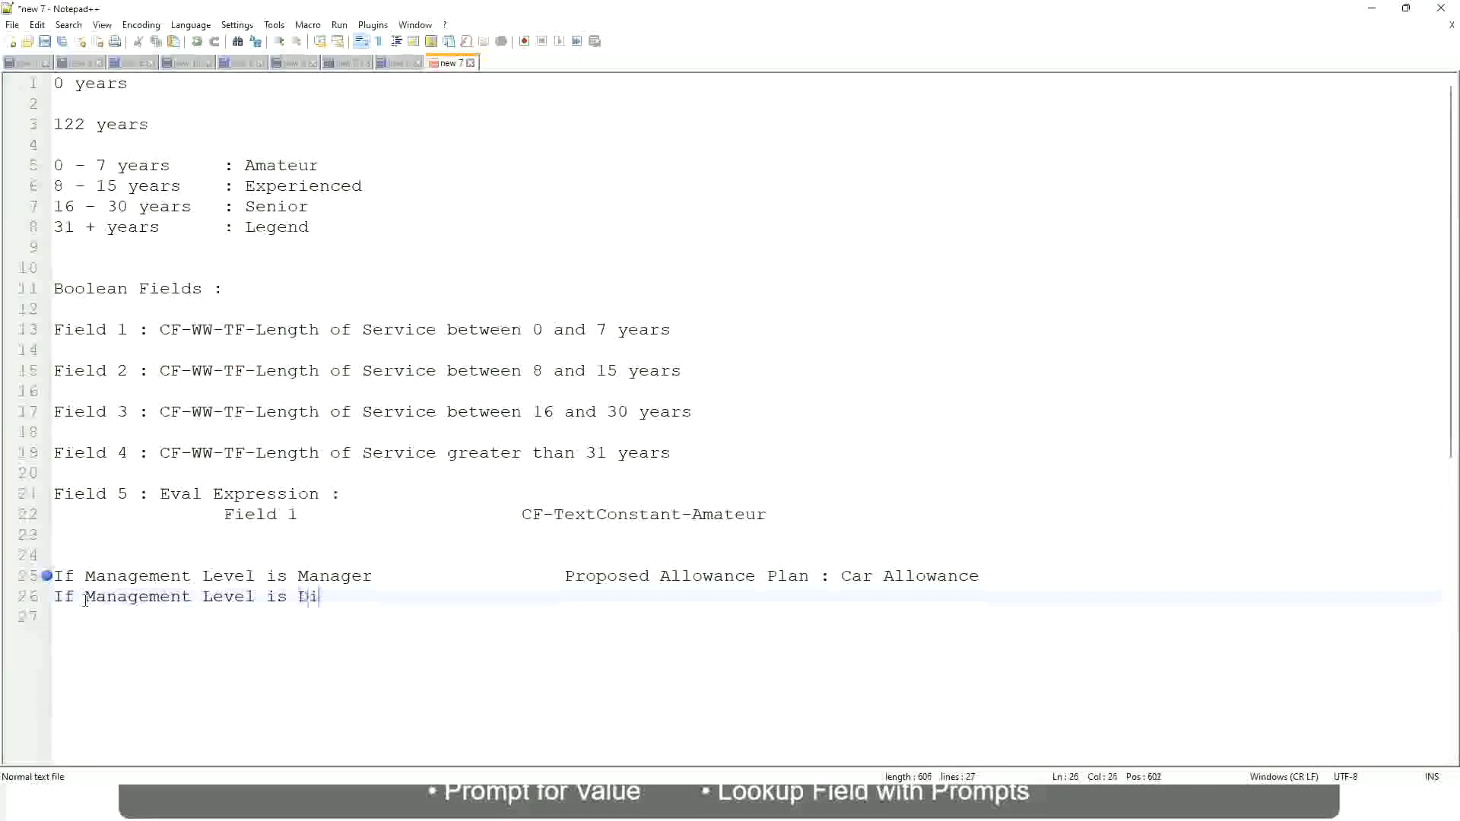
{"action": "key", "text": "Tab"}
{"action": "key", "text": "Tab"}
{"action": "key", "text": "Tab"}
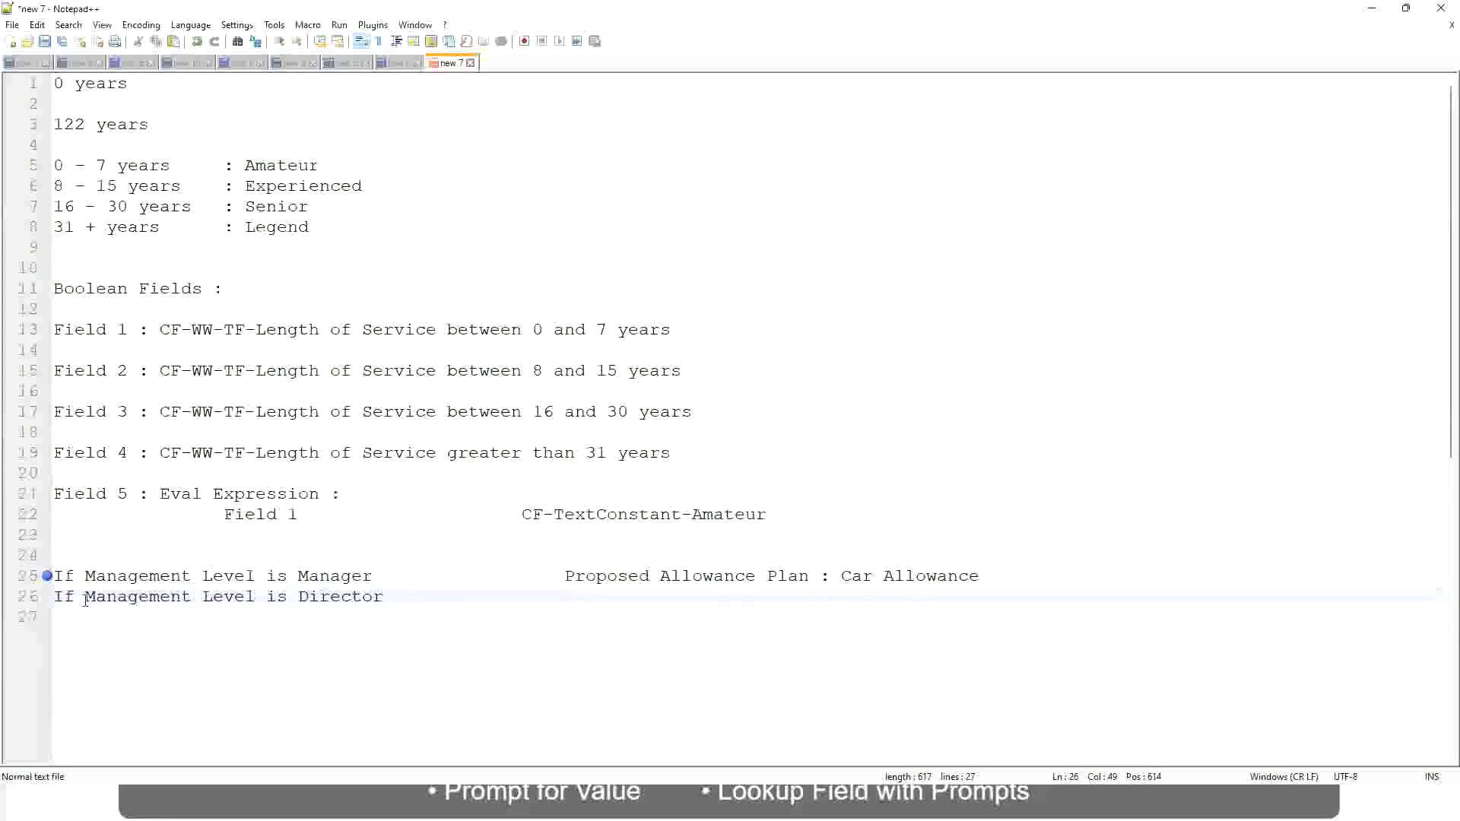
{"action": "type", "text": "Executive Allowance"}
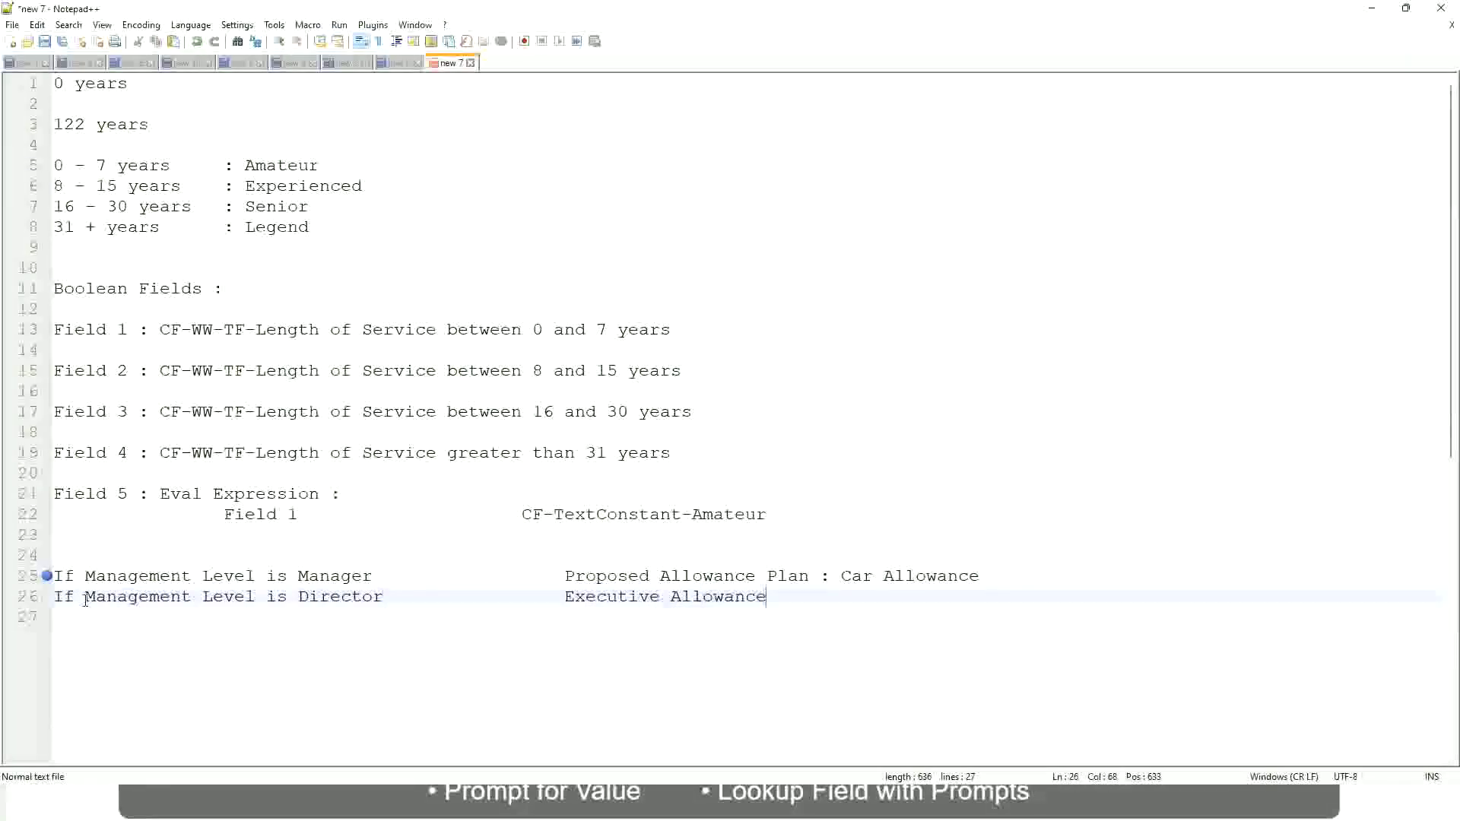
{"action": "key", "text": "Return"}
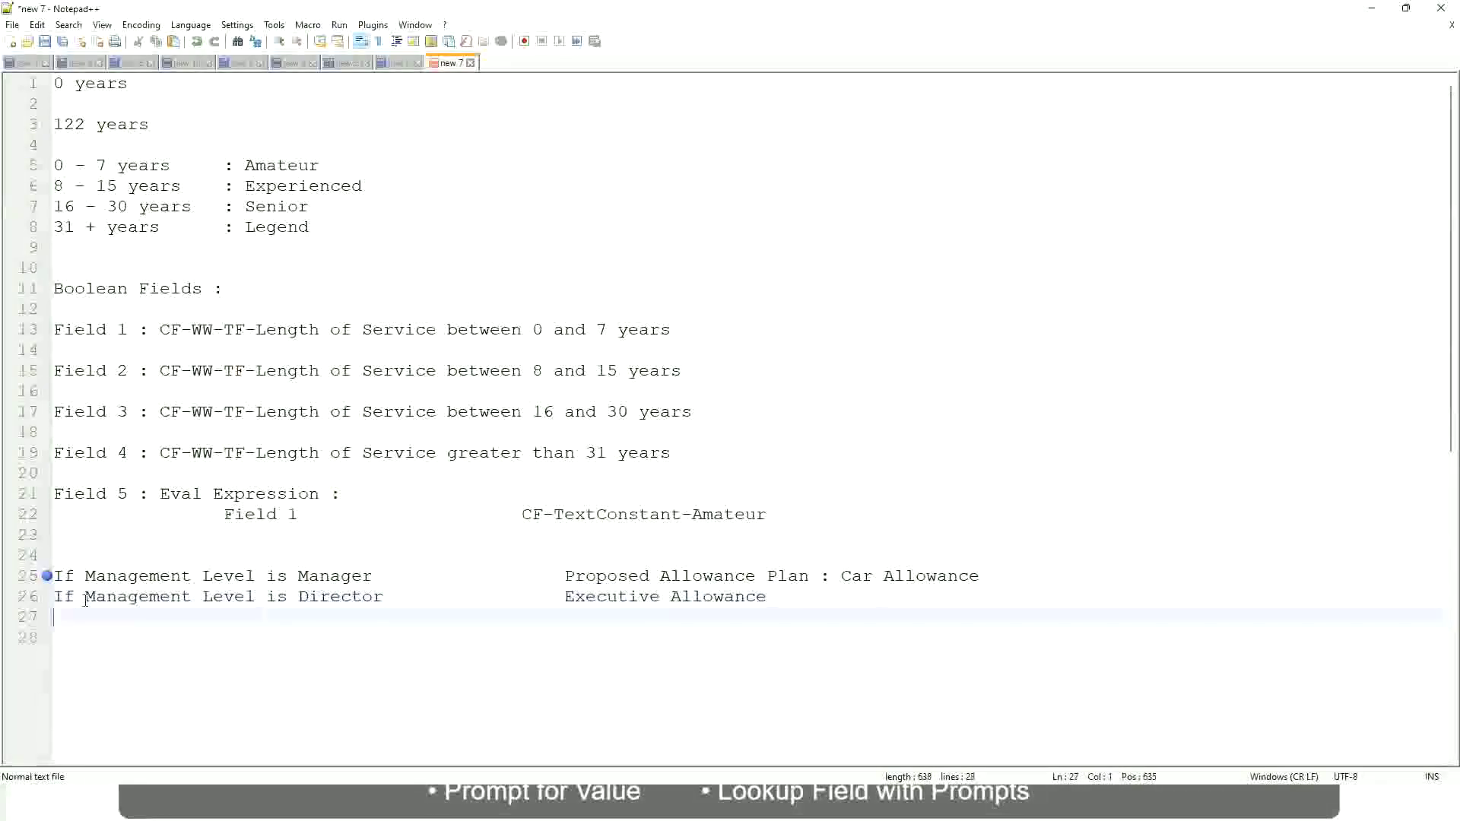
Add the rule 'If Management Level is CEO' mapping to CEO Allowance.
{"action": "type", "text": "If Mana"}
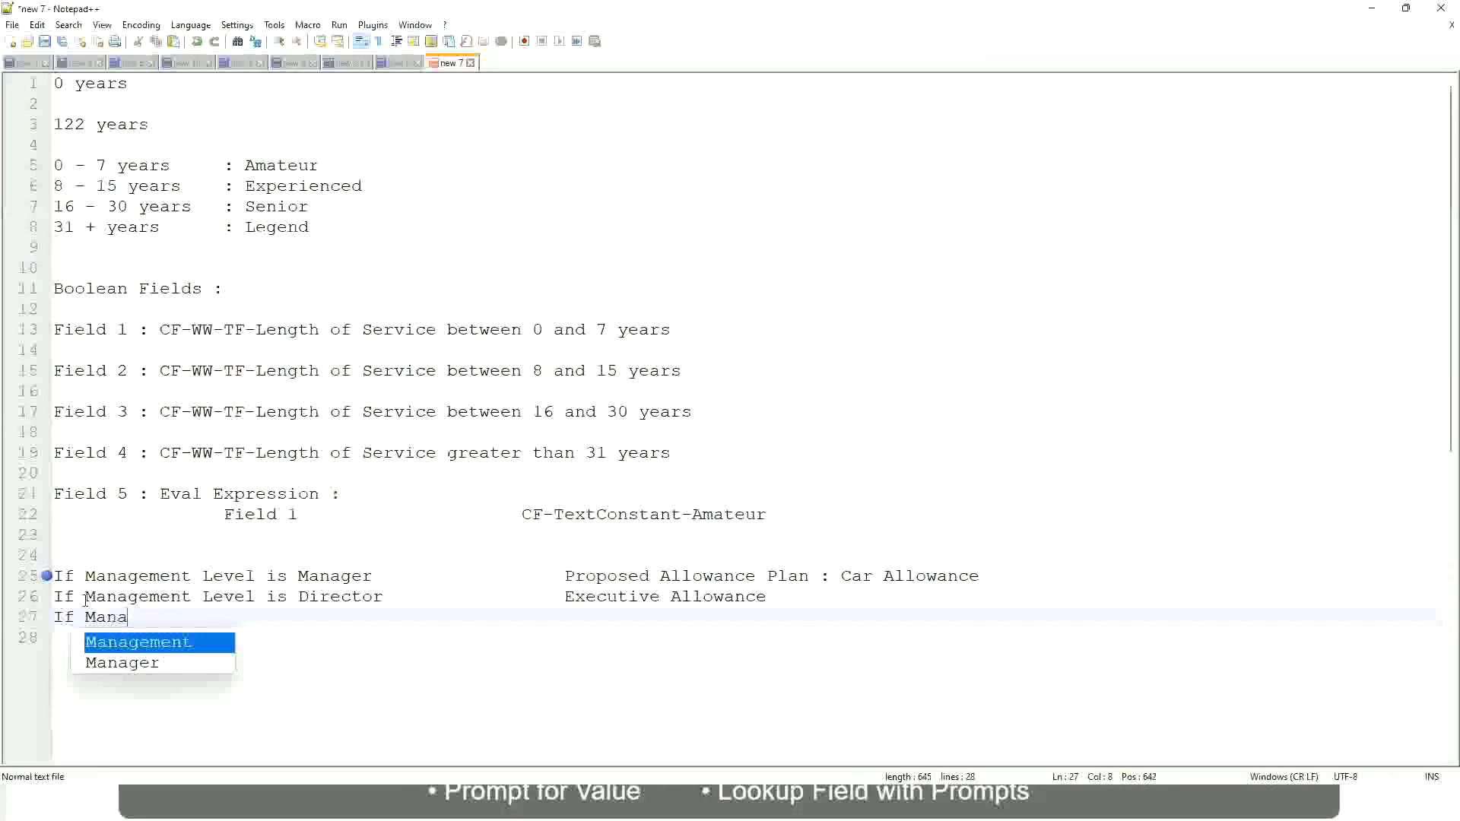
{"action": "key", "text": "Return"}
{"action": "type", "text": "is"}
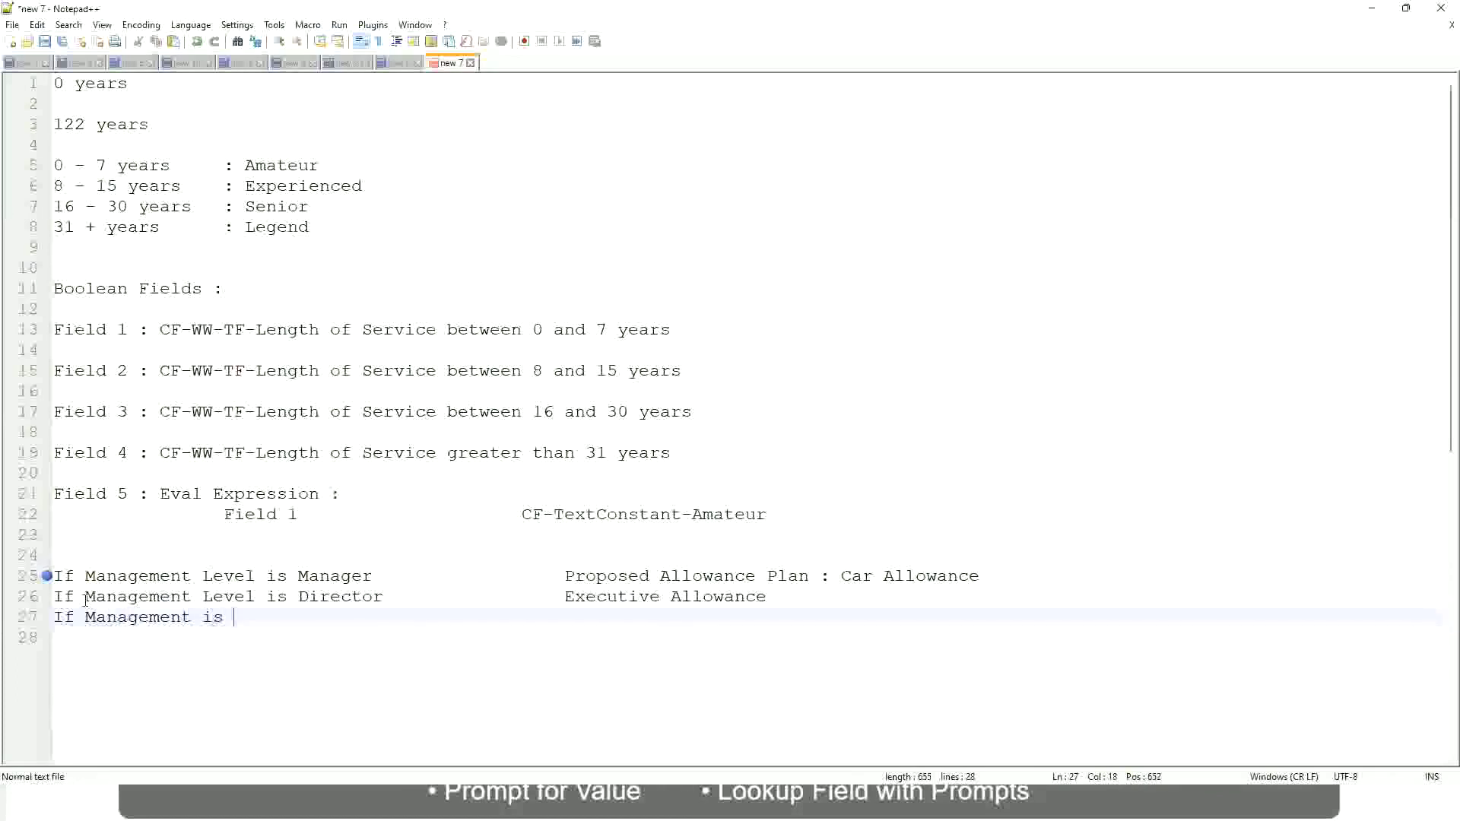
{"action": "key", "text": "BackSpace"}
{"action": "key", "text": "BackSpace"}
{"action": "key", "text": "BackSpace"}
{"action": "type", "text": "le"}
{"action": "key", "text": "BackSpace"}
{"action": "key", "text": "BackSpace"}
{"action": "type", "text": "Le"}
{"action": "key", "text": "Down"}
{"action": "key", "text": "Down"}
{"action": "key", "text": "Return"}
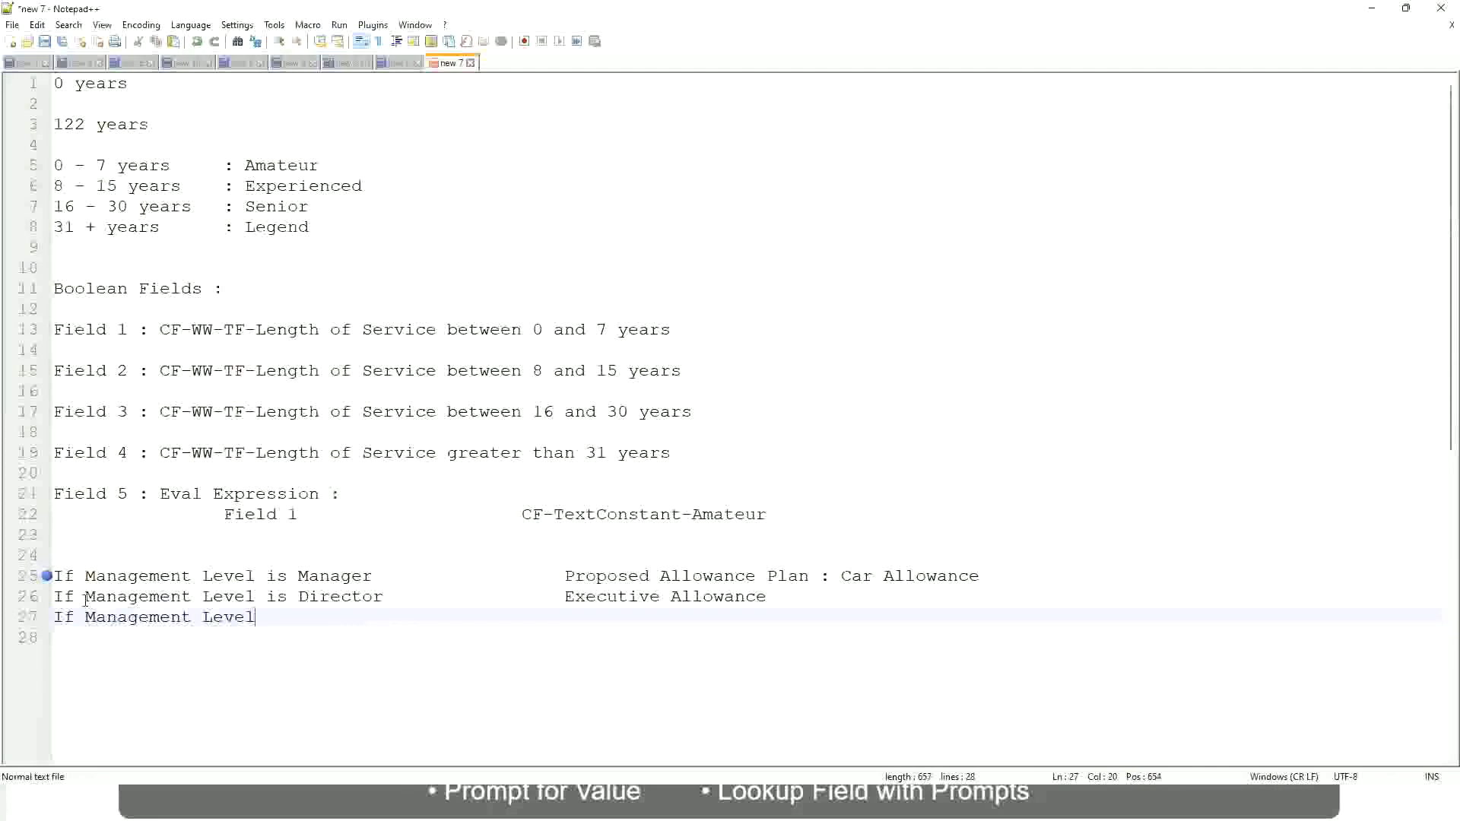
{"action": "type", "text": "is CEOCEO Allowance"}
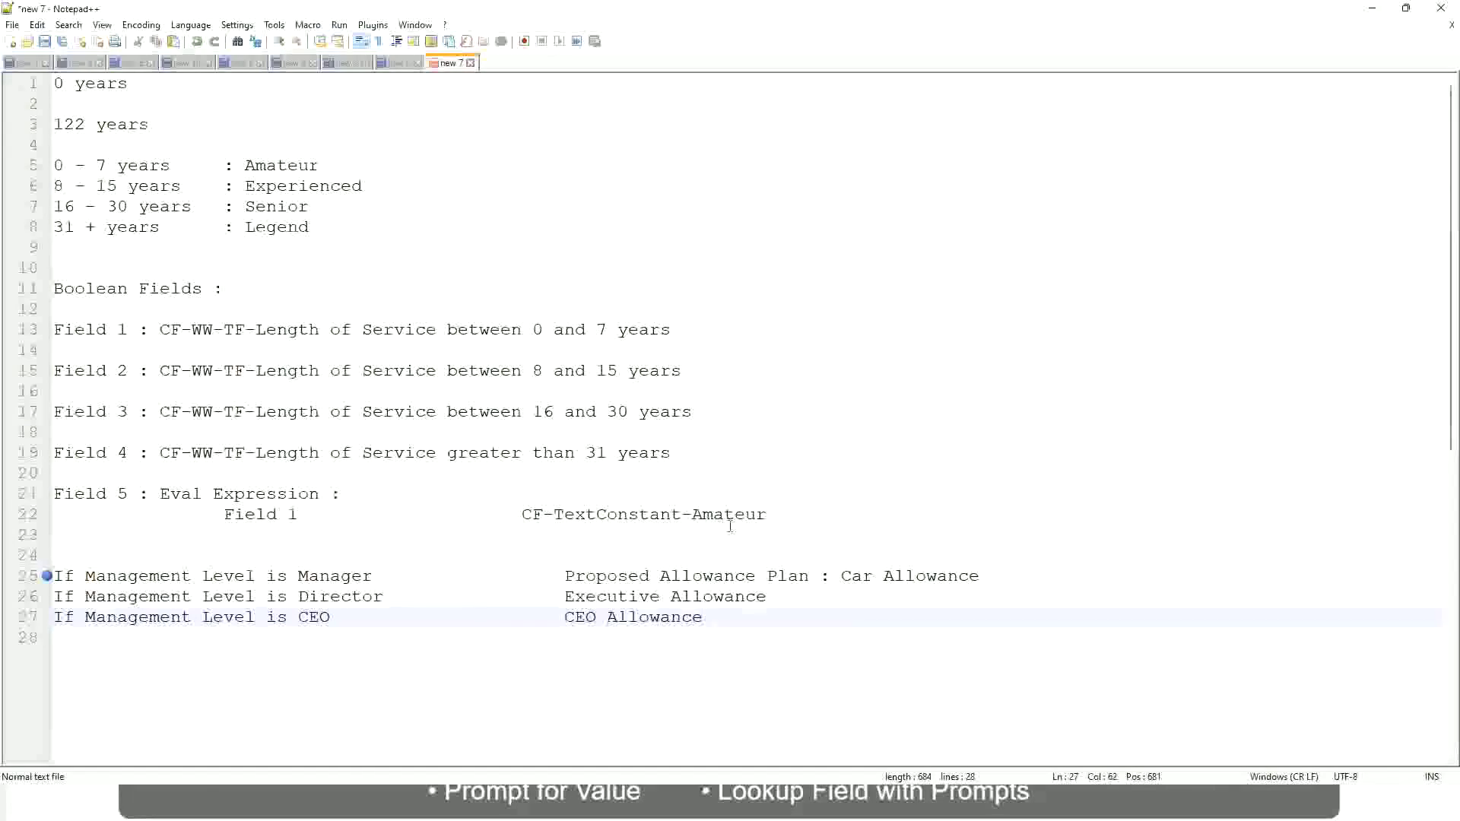
{"action": "left_click", "coordinate": [841, 576]}
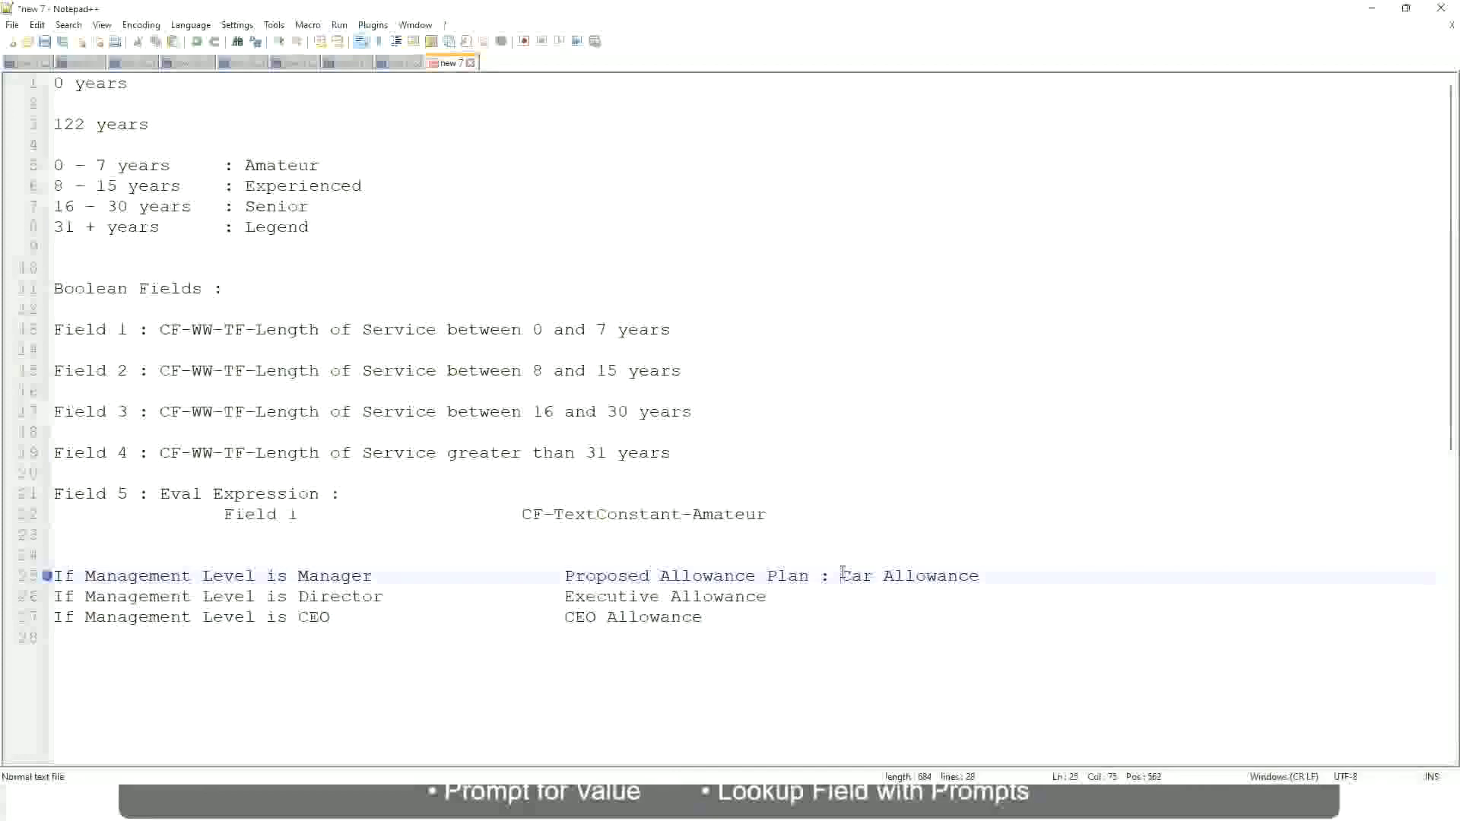
{"action": "left_click_drag", "start_coordinate": [842, 575], "coordinate": [982, 577]}
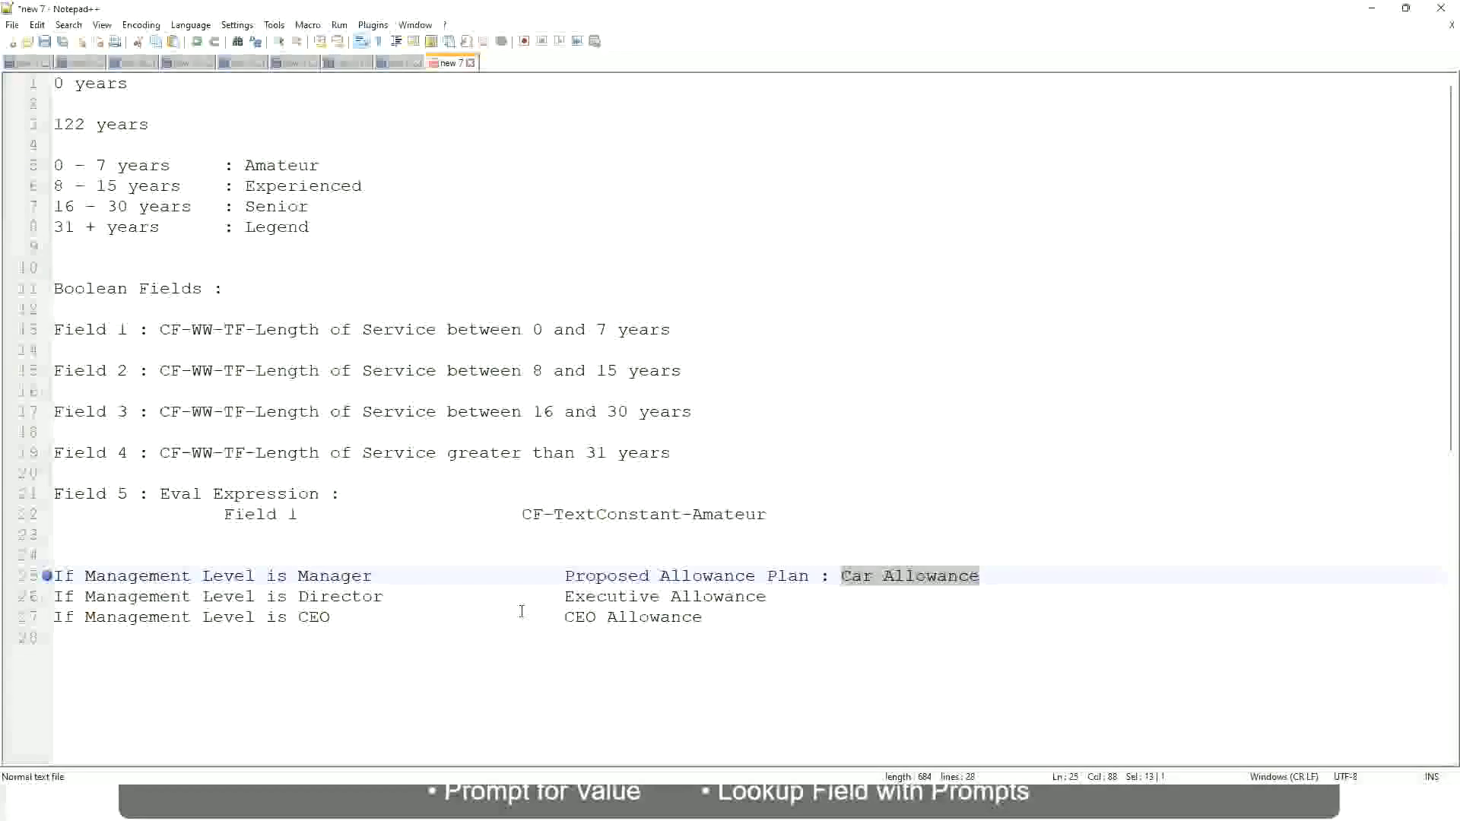
{"action": "left_click", "coordinate": [682, 575]}
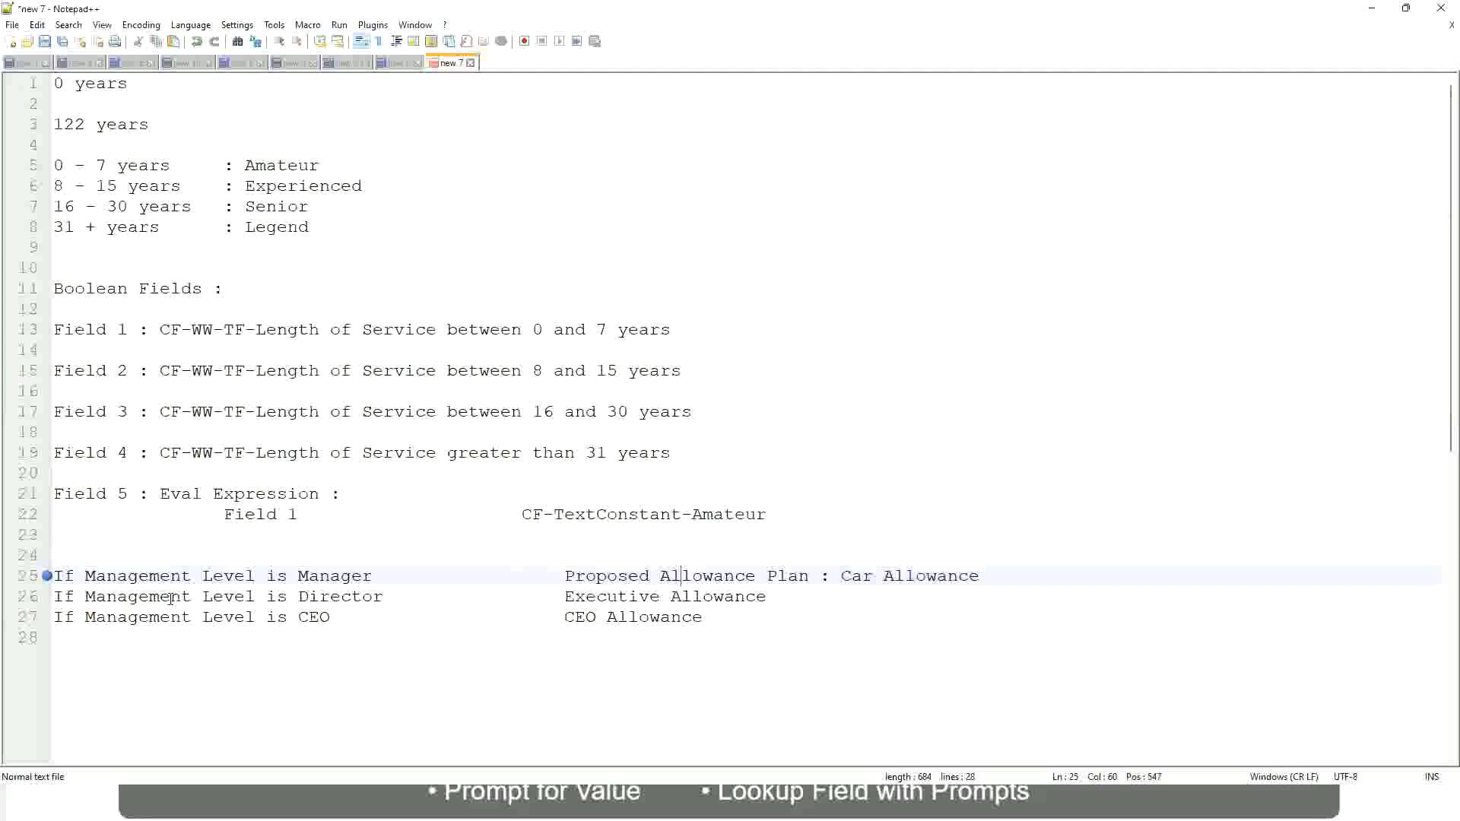
Replace the Manager row's value with 'Name of the First Line Manager'.
{"action": "left_click", "coordinate": [298, 576]}
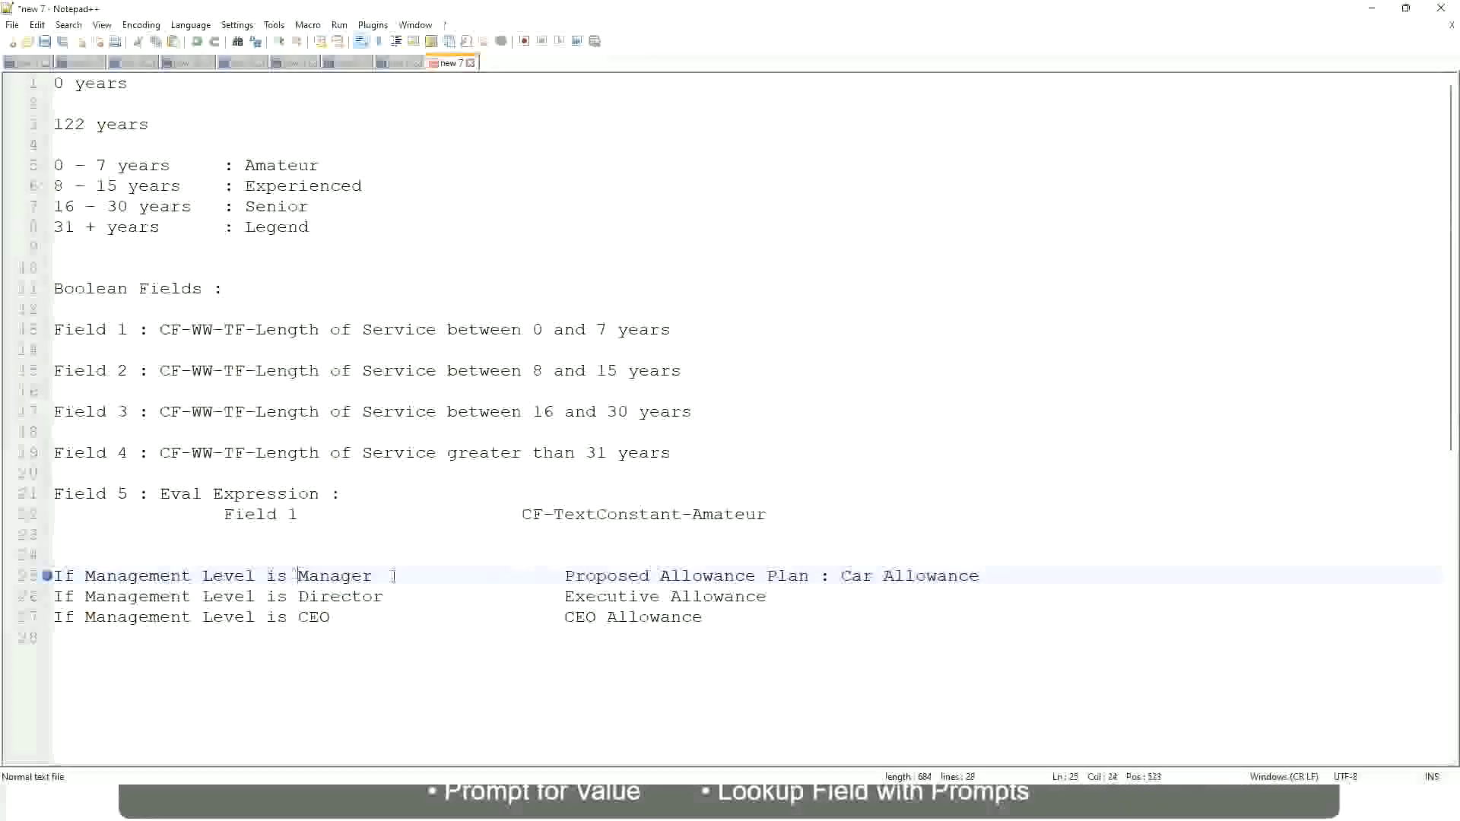
{"action": "left_click_drag", "start_coordinate": [570, 576], "coordinate": [1001, 570]}
{"action": "type", "text": "Managers"}
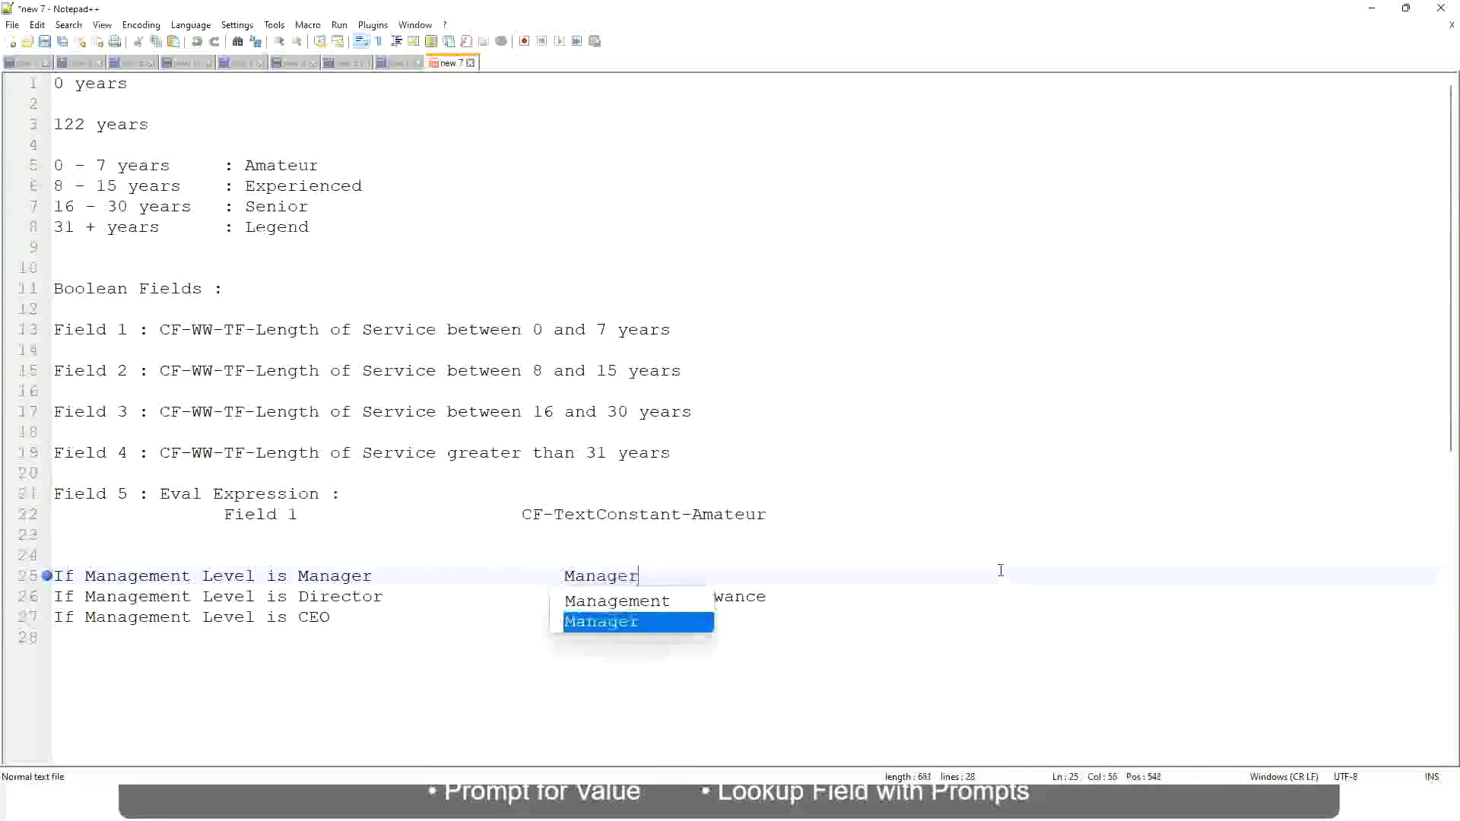
{"action": "key", "text": "BackSpace"}
{"action": "key", "text": "BackSpace"}
{"action": "key", "text": "BackSpace"}
{"action": "key", "text": "BackSpace"}
{"action": "key", "text": "BackSpace"}
{"action": "key", "text": "BackSpace"}
{"action": "key", "text": "BackSpace"}
{"action": "key", "text": "BackSpace"}
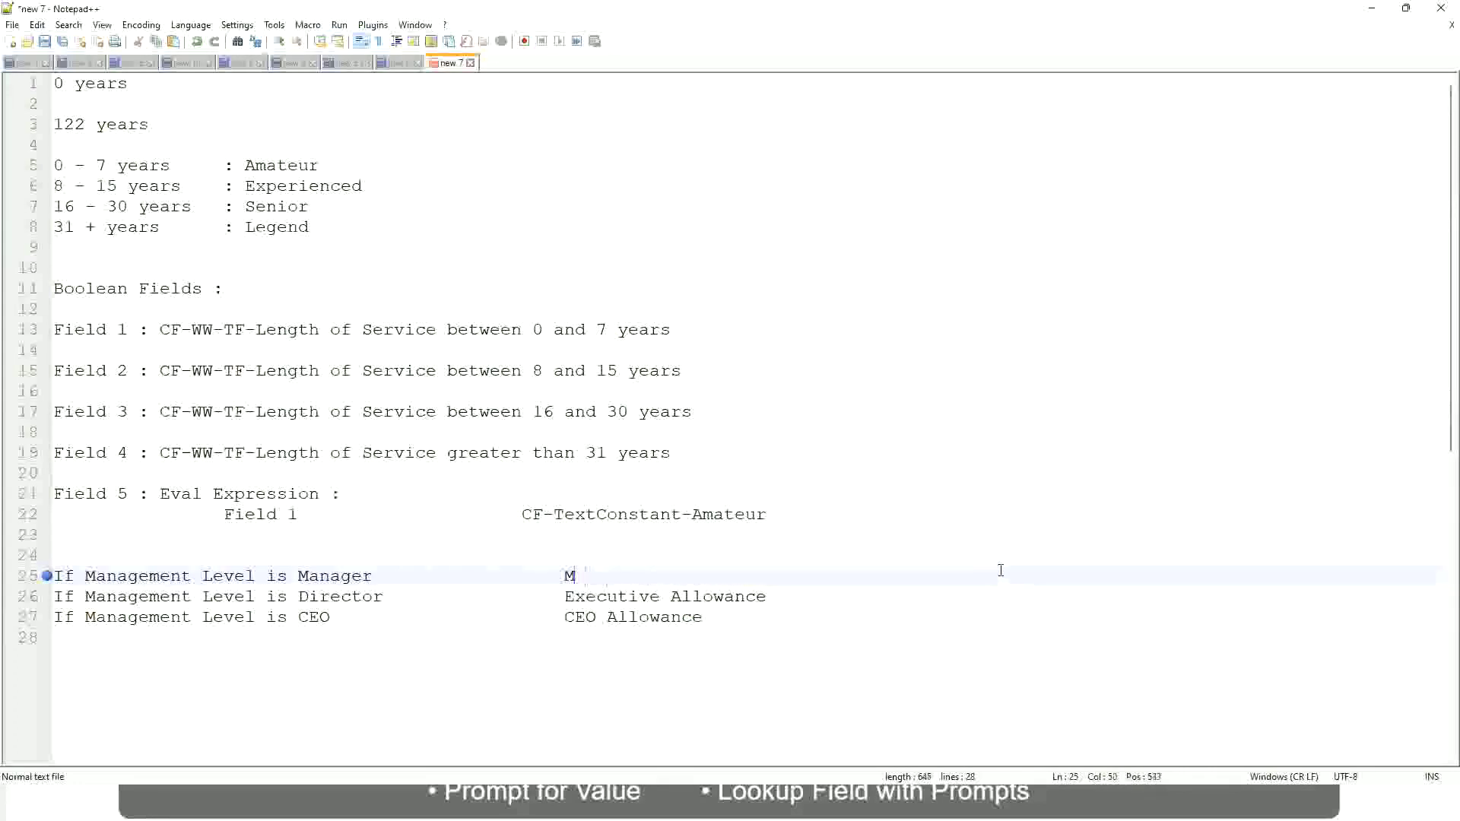
{"action": "type", "text": "Eirst Line Manager"}
{"action": "key", "text": "Return"}
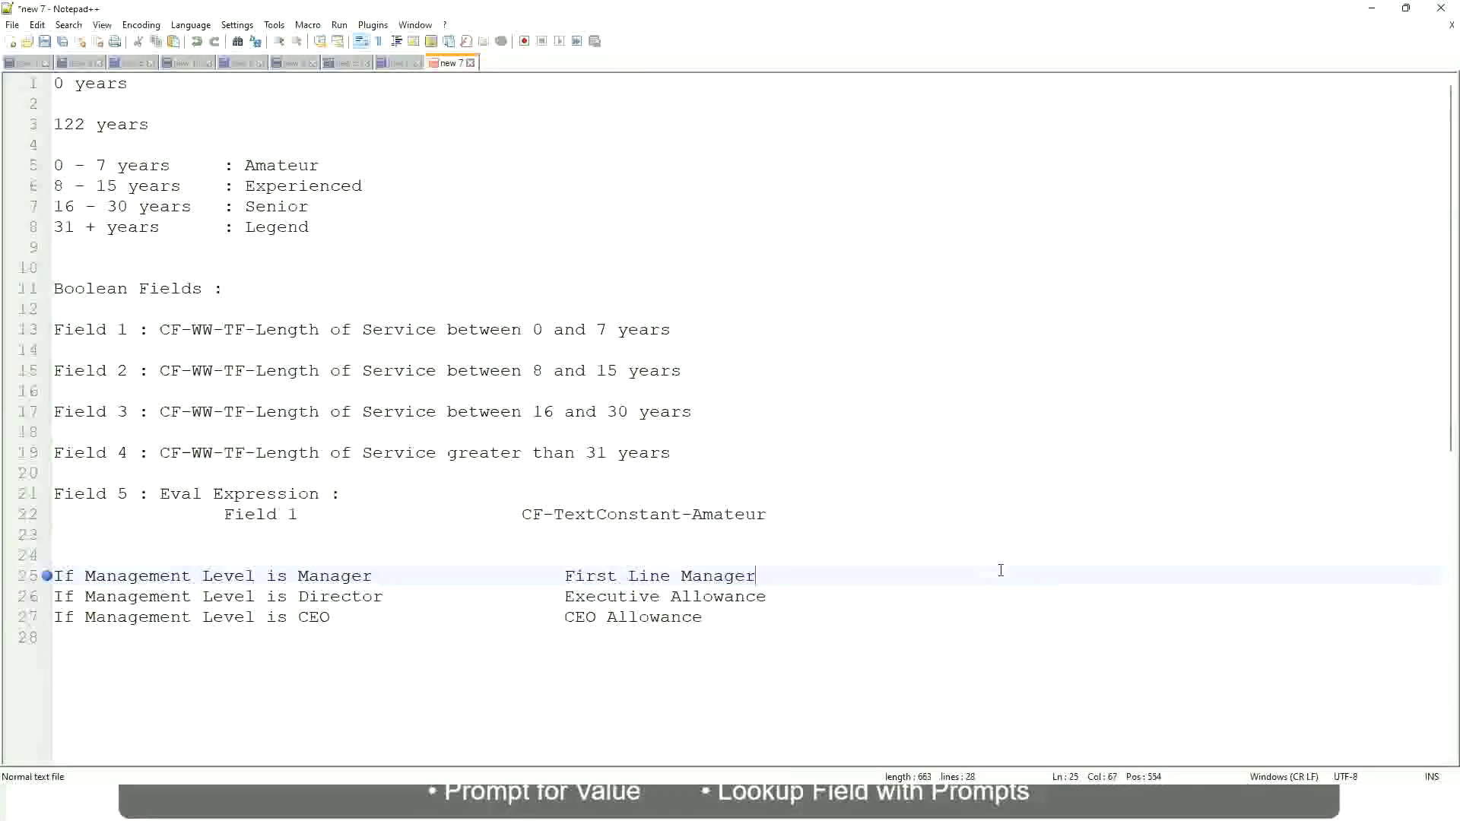
{"action": "key", "text": "ctrl+Left"}
{"action": "key", "text": "ctrl+Left"}
{"action": "type", "text": "Name of the"}
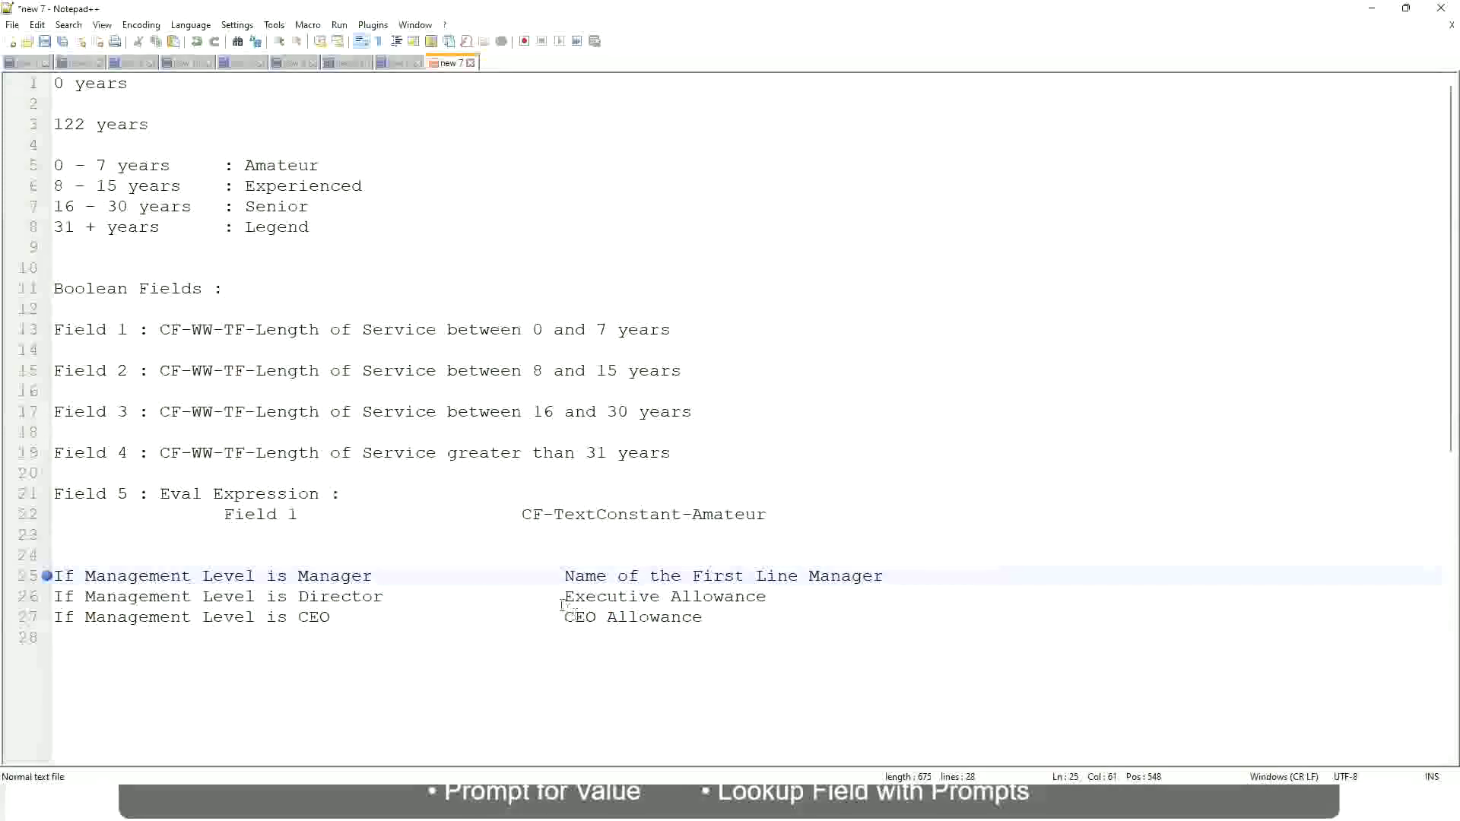
Change First to Second on the Manager row and set Director's value to 'Name of Manager'.
{"action": "left_click_drag", "start_coordinate": [564, 597], "coordinate": [771, 584]}
{"action": "type", "text": "Name "}
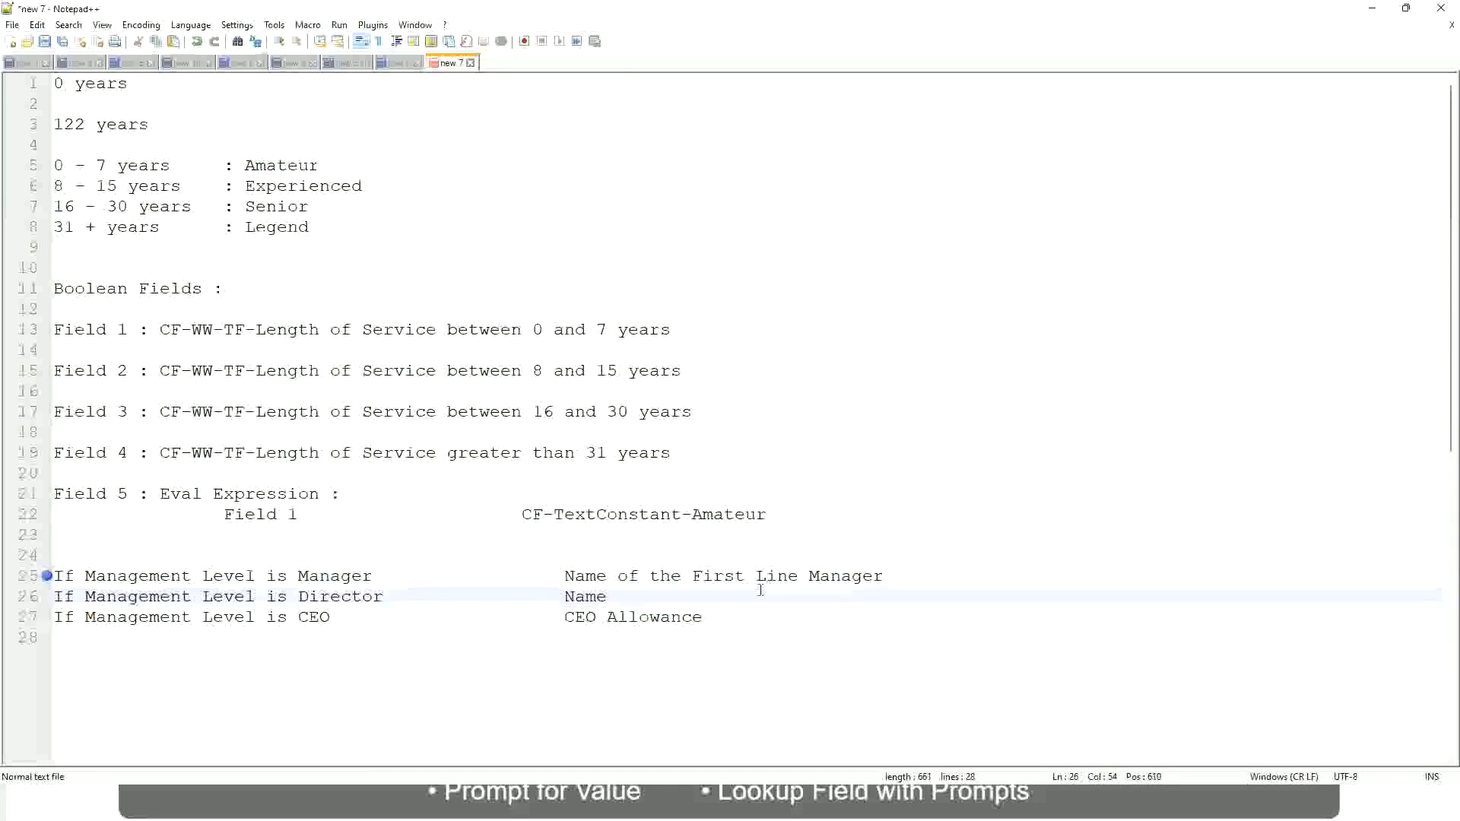
{"action": "type", "text": "of "}
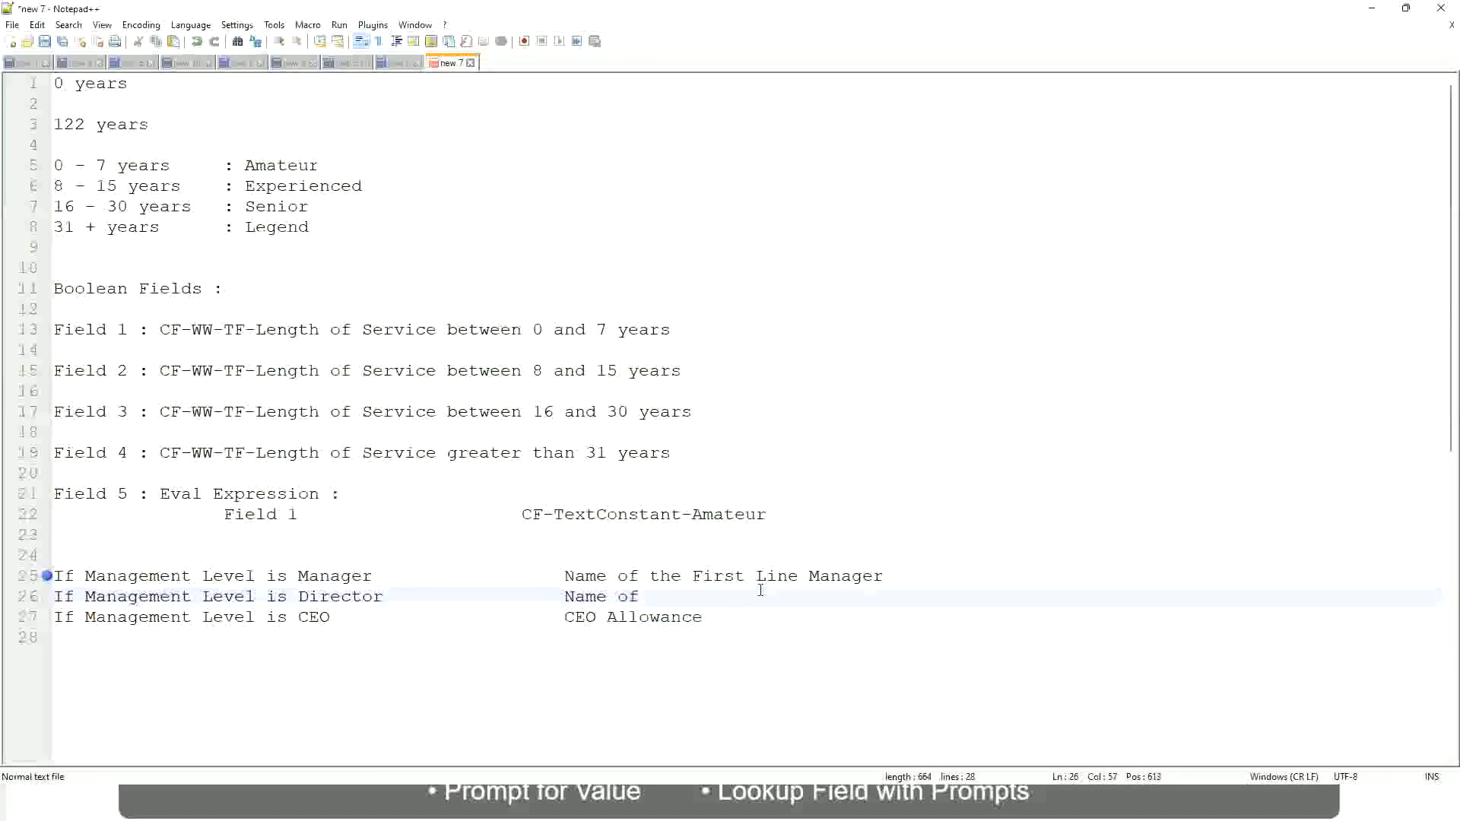
{"action": "type", "text": "First"}
{"action": "key", "text": "BackSpace"}
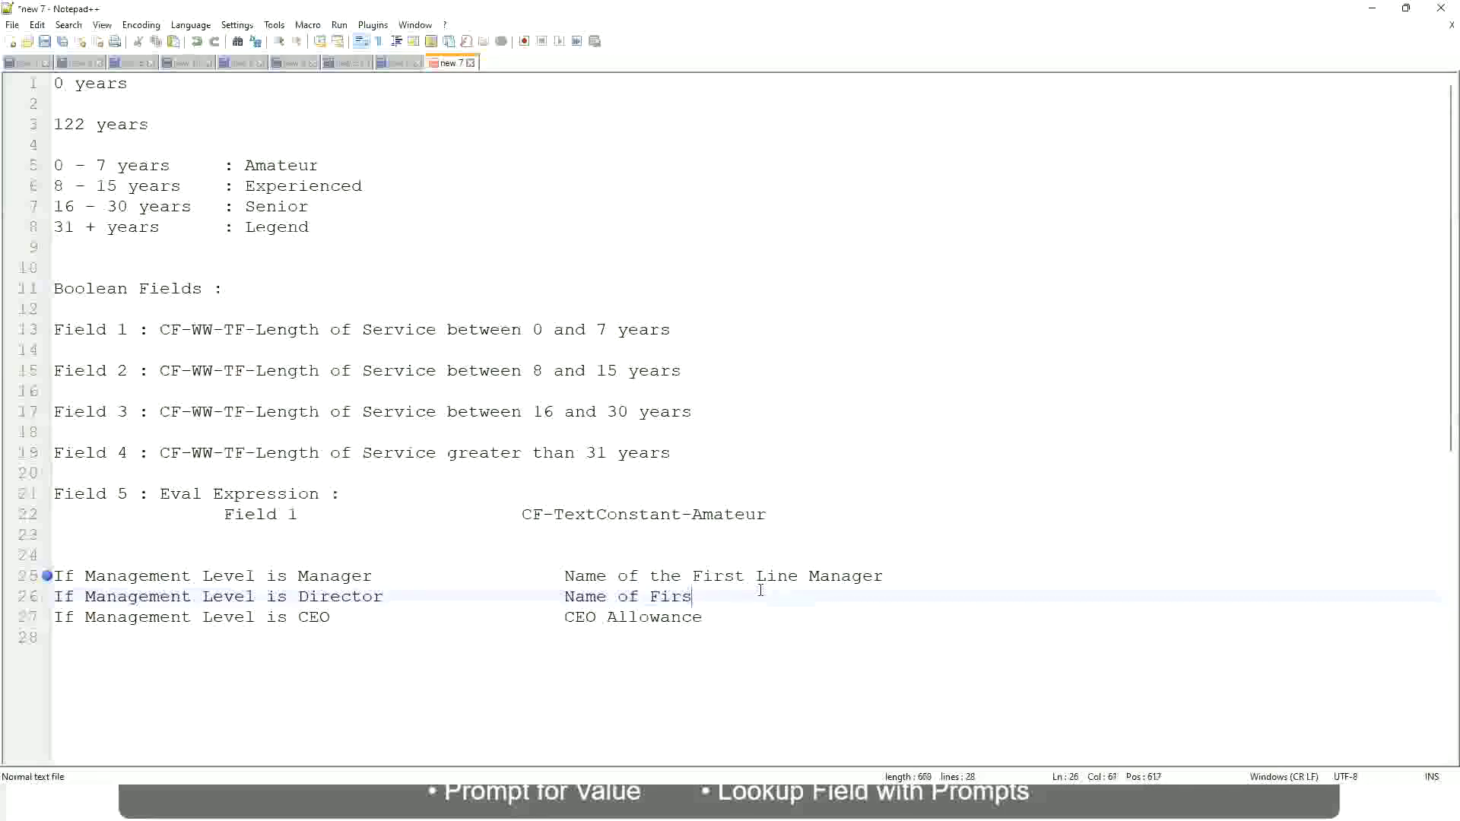
{"action": "key", "text": "BackSpace"}
{"action": "key", "text": "BackSpace"}
{"action": "key", "text": "BackSpace"}
{"action": "key", "text": "BackSpace"}
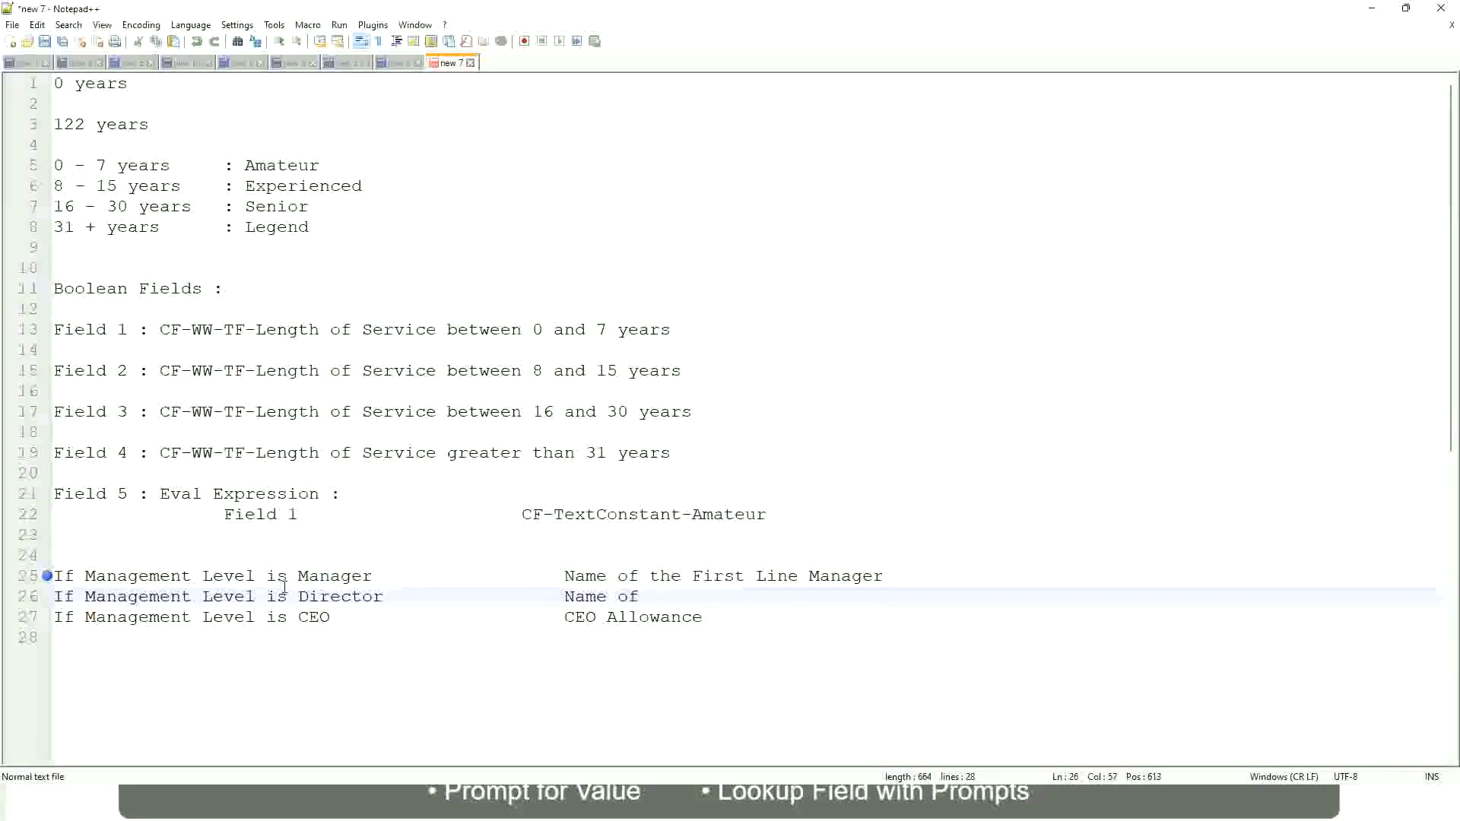
{"action": "double_click", "coordinate": [711, 575]}
{"action": "type", "text": "Second"}
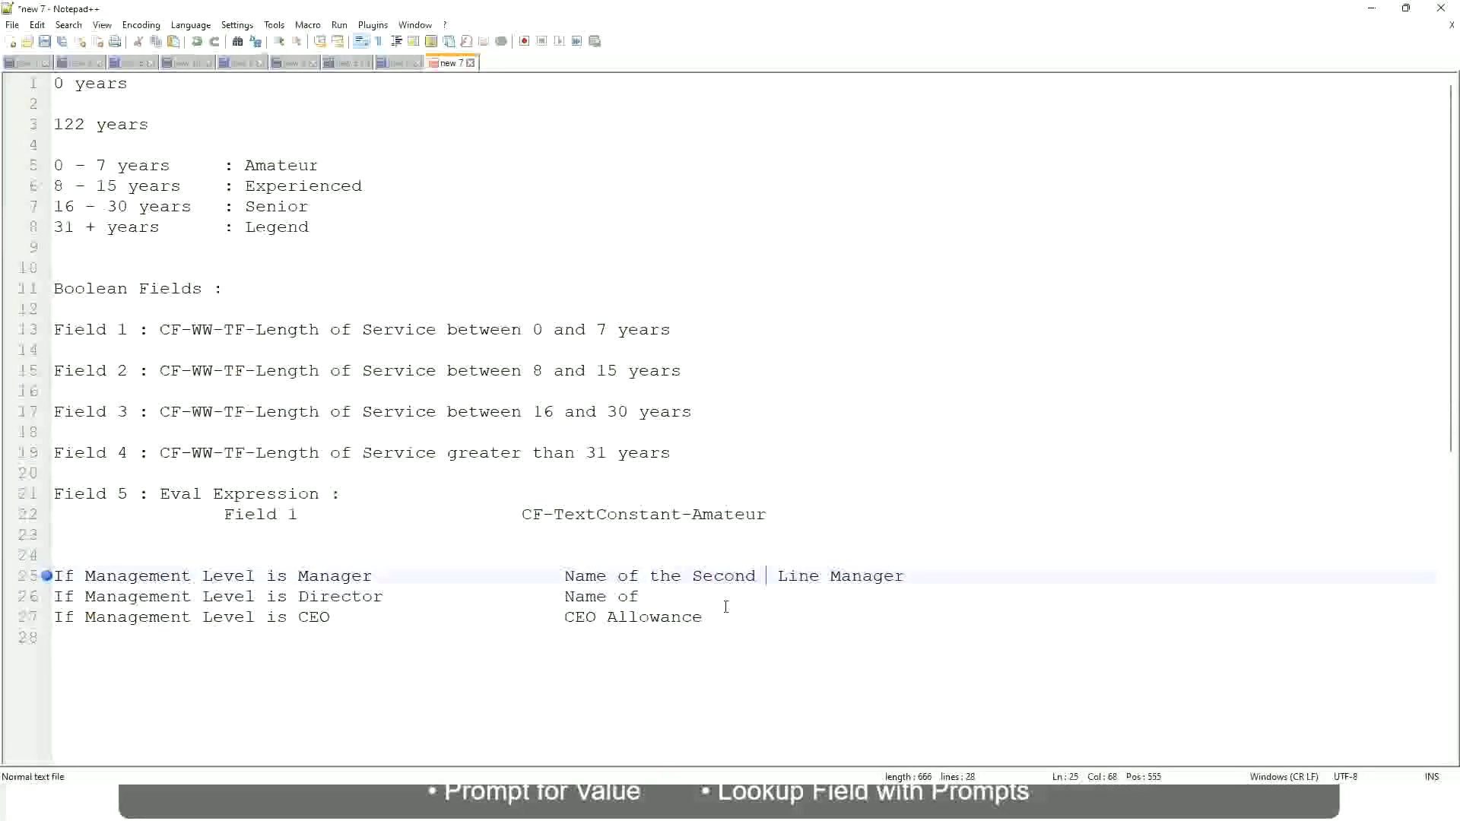
{"action": "key", "text": "BackSpace"}
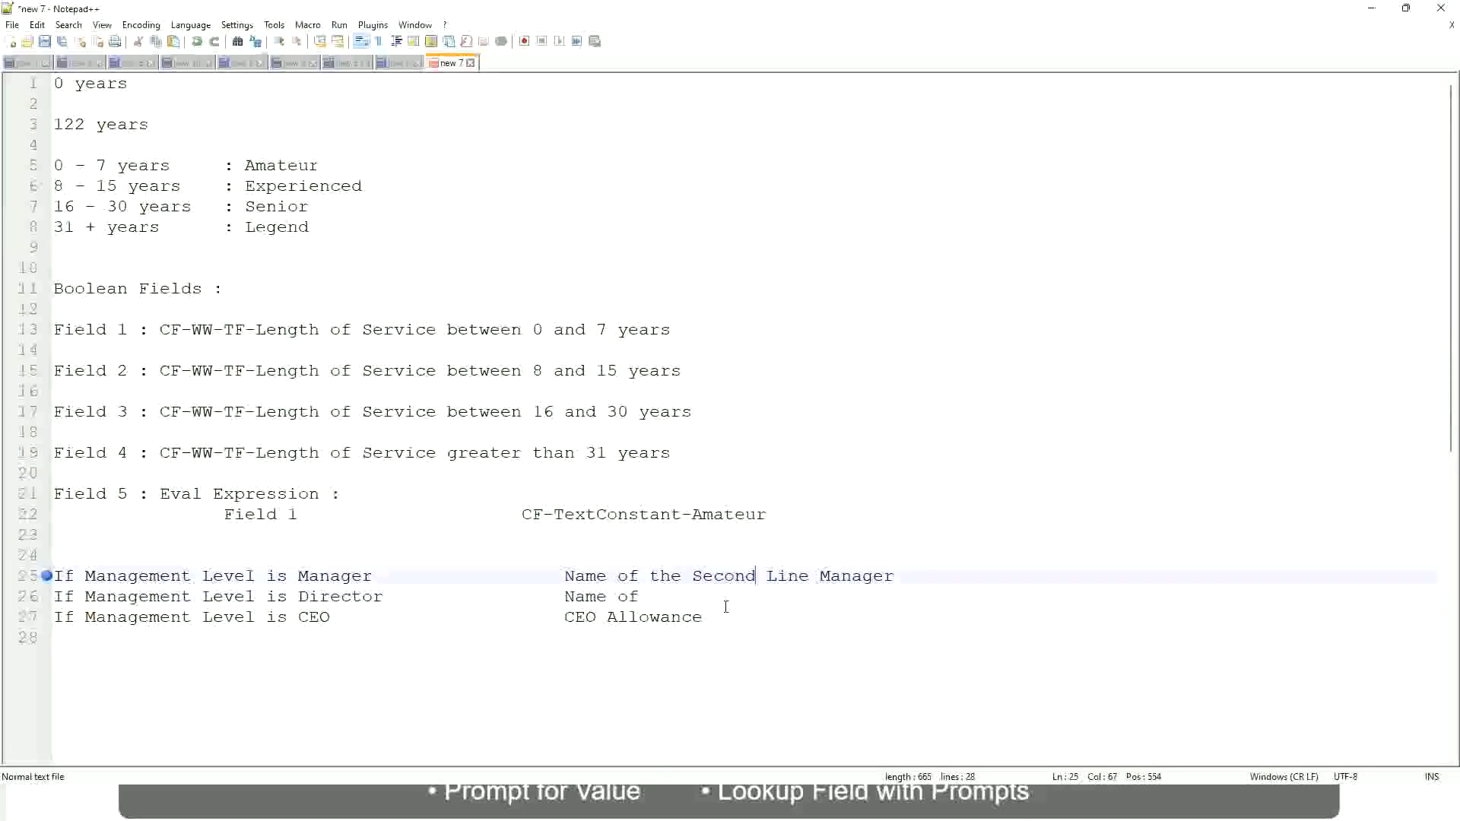
{"action": "left_click", "coordinate": [661, 596]}
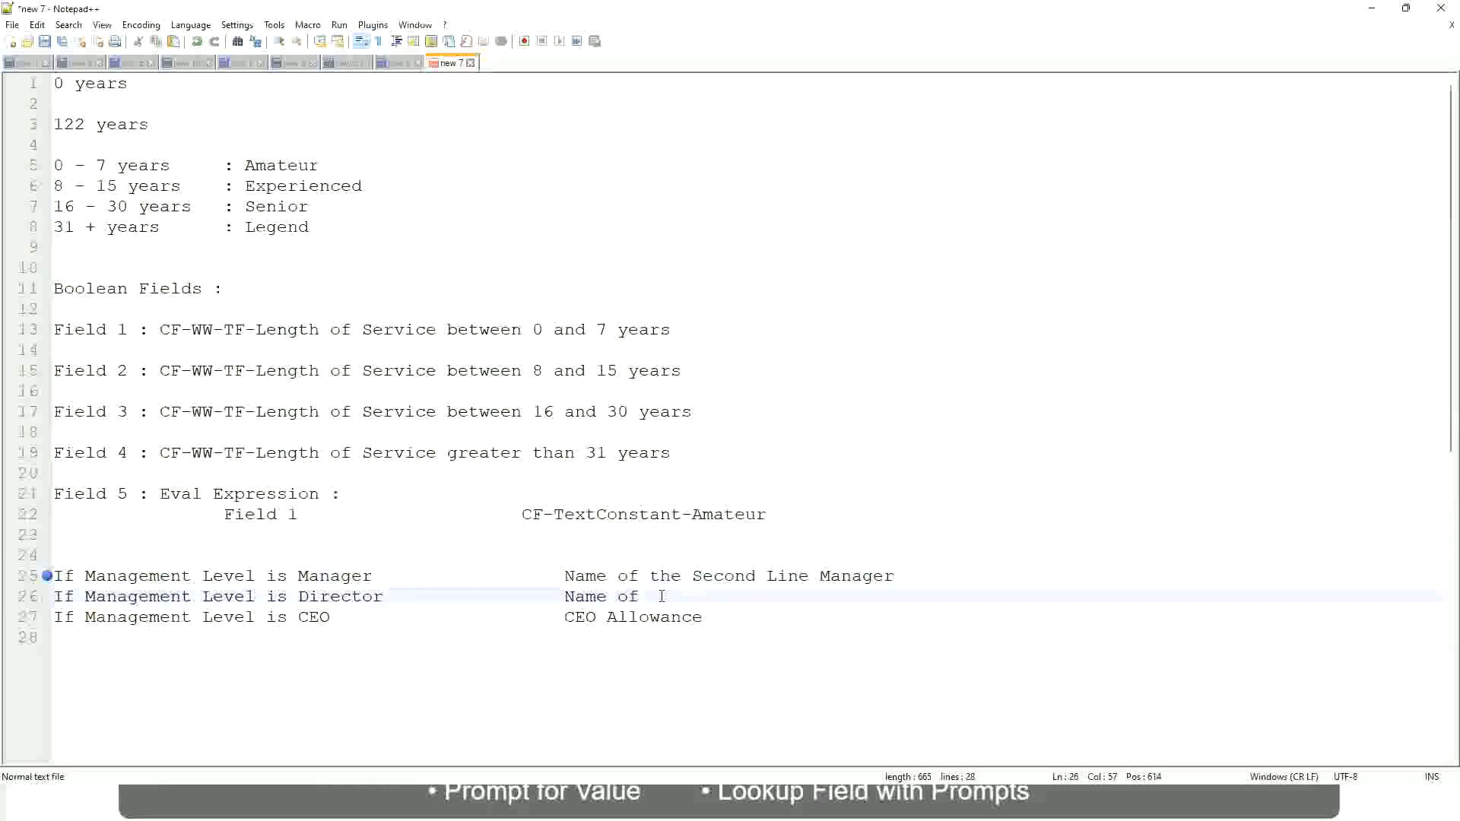
{"action": "type", "text": "Manager"}
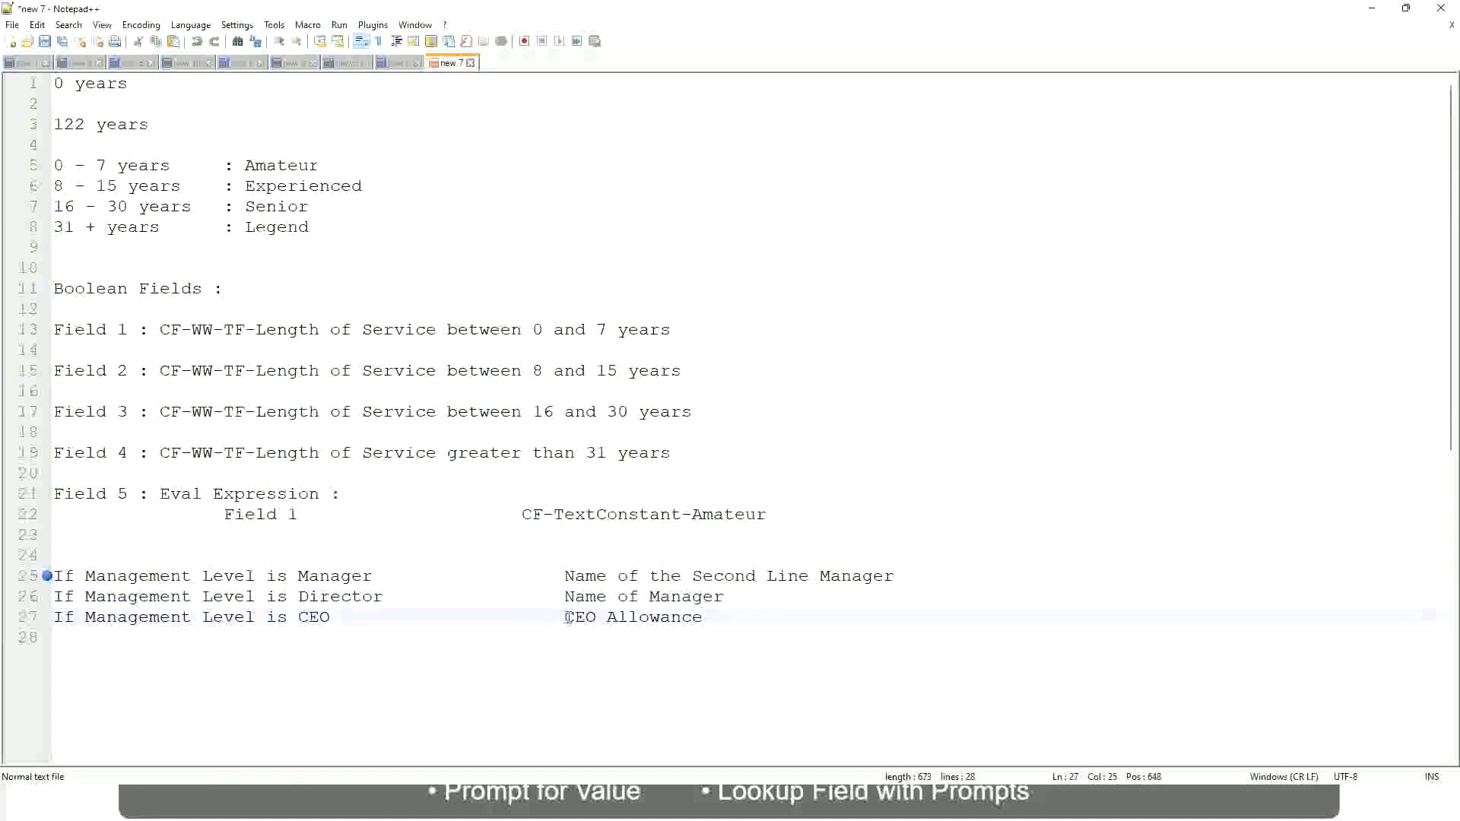
Replace CEO Allowance on the CEO row with 'name of CEO/Himself/Herself'.
{"action": "left_click_drag", "start_coordinate": [565, 617], "coordinate": [723, 617]}
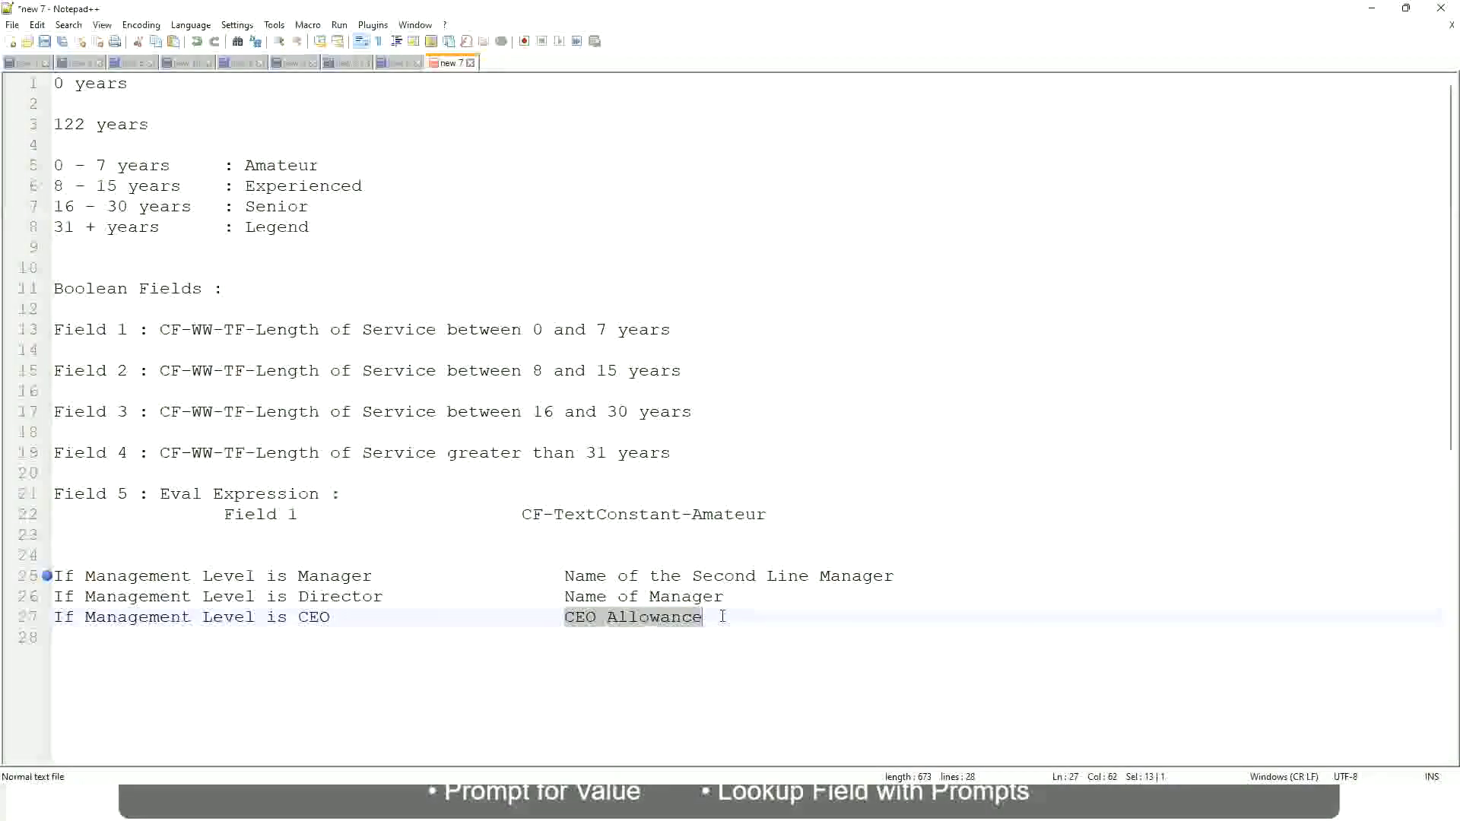
{"action": "type", "text": "name of CEO"}
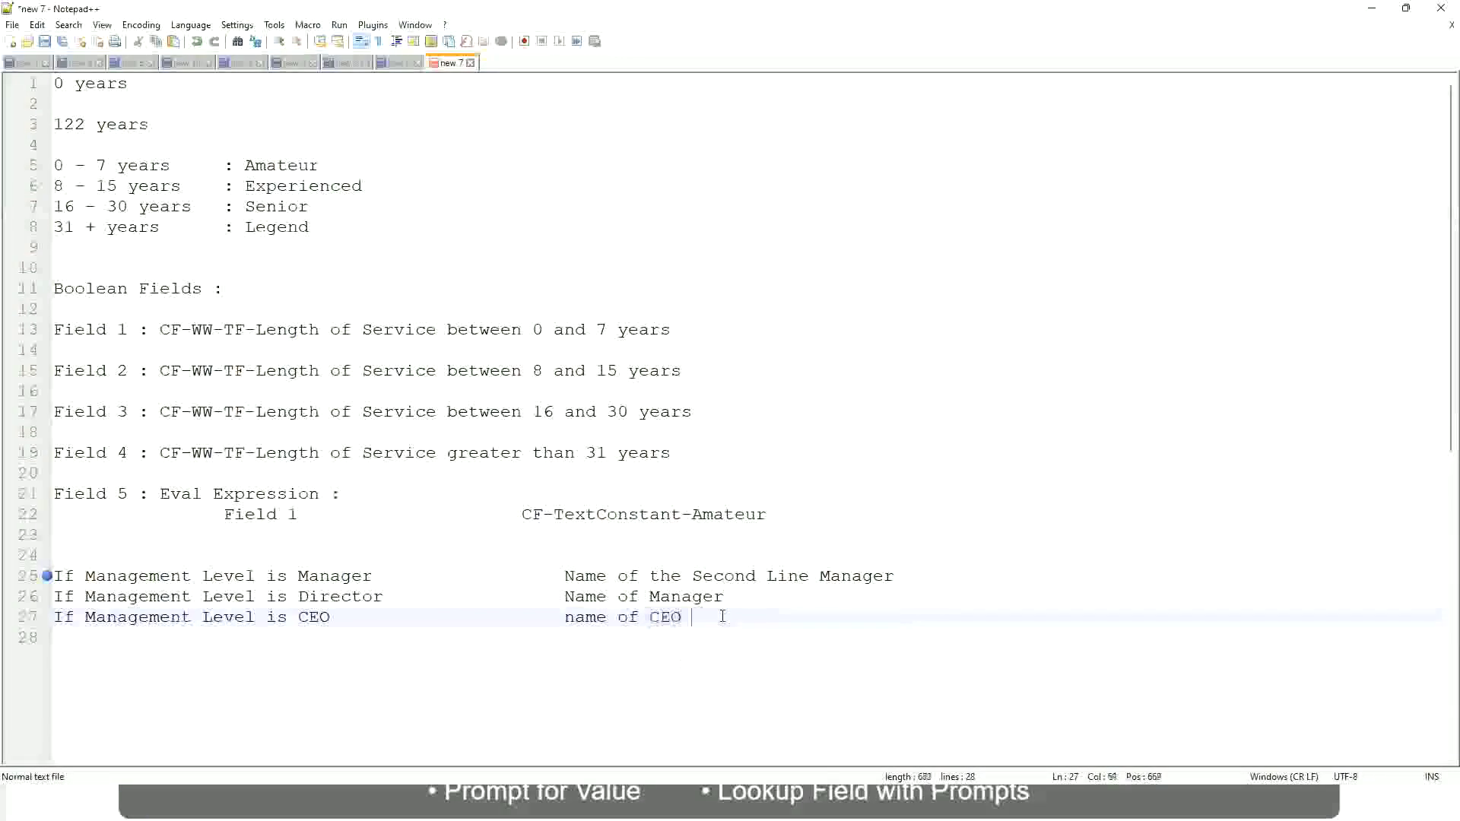
{"action": "key", "text": "BackSpace"}
{"action": "type", "text": "/Himself/Herself"}
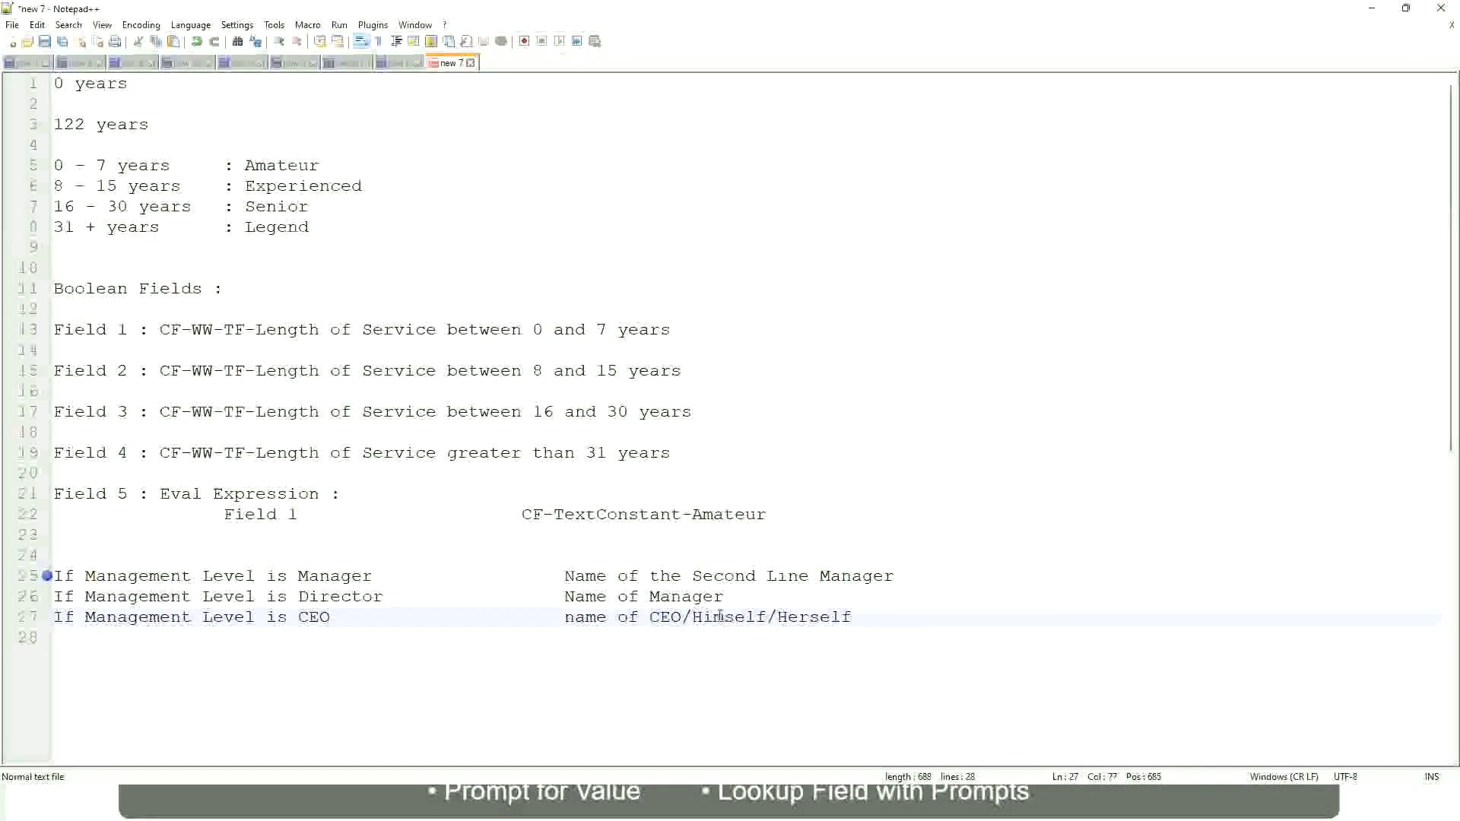
{"action": "left_click", "coordinate": [532, 617]}
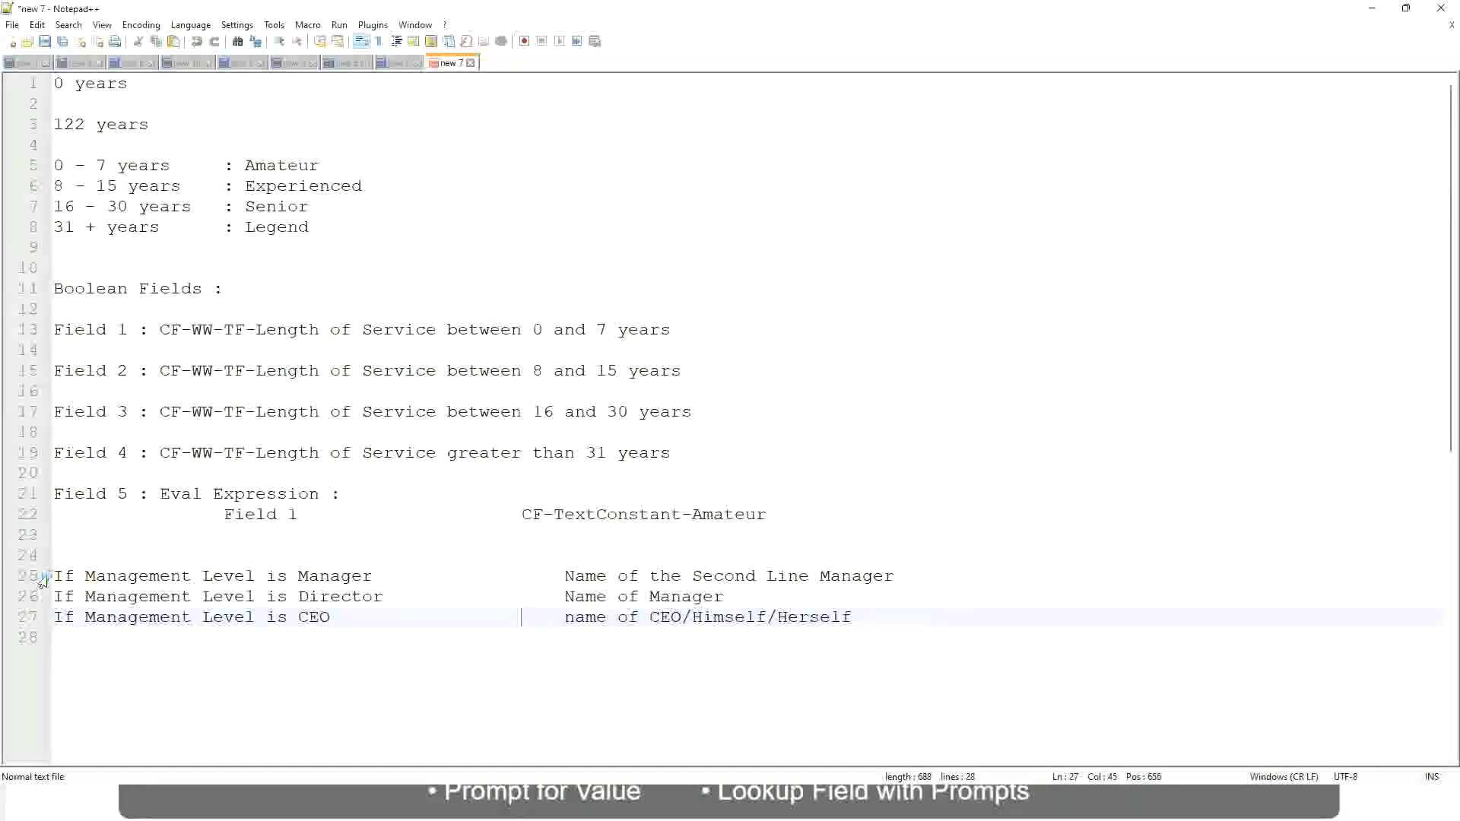
Review the Manager, Director and CEO rules and select lines 25–27.
{"action": "left_click", "coordinate": [159, 577]}
{"action": "left_click", "coordinate": [340, 576]}
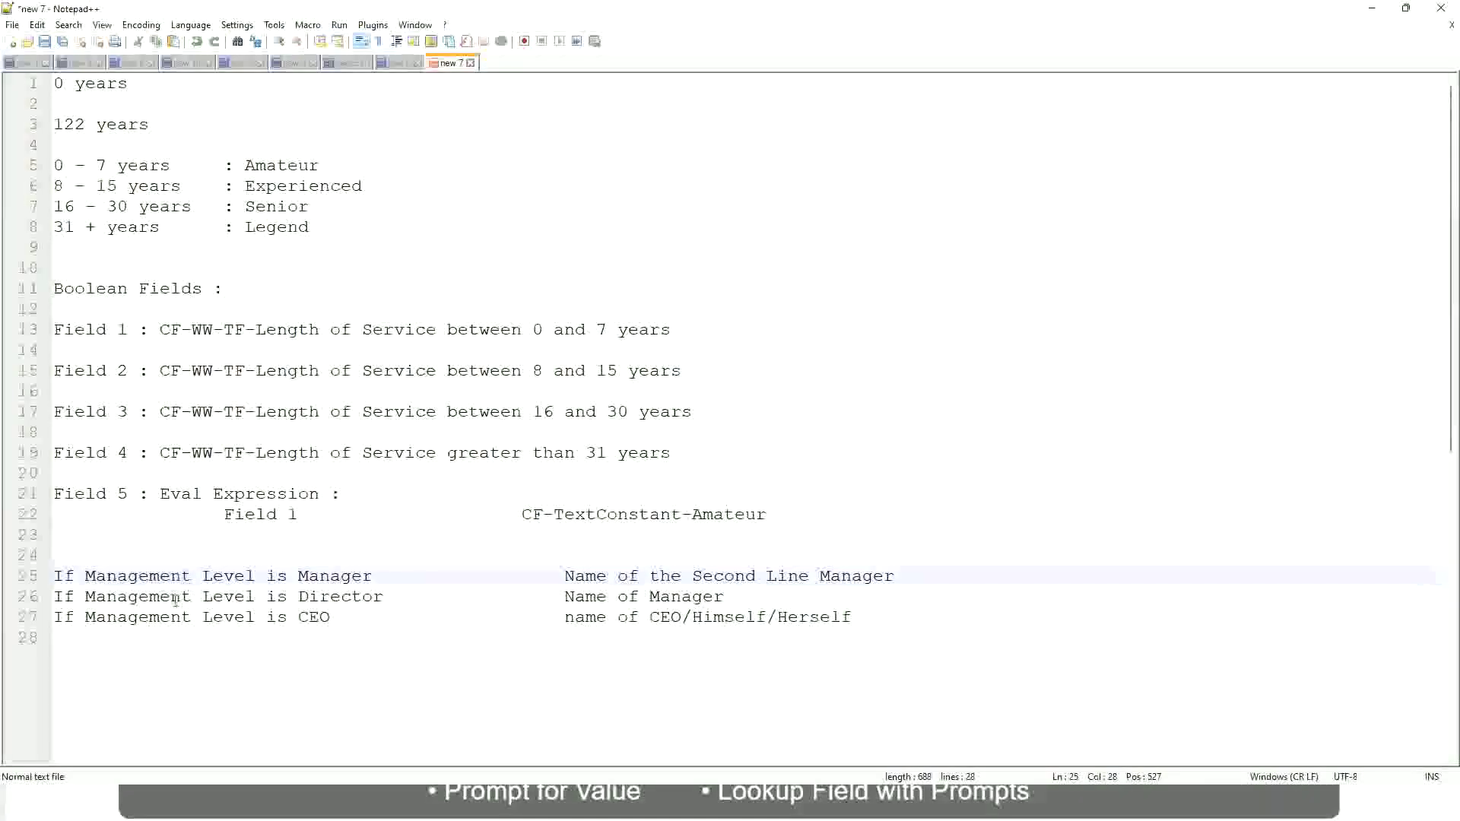
{"action": "left_click", "coordinate": [256, 596]}
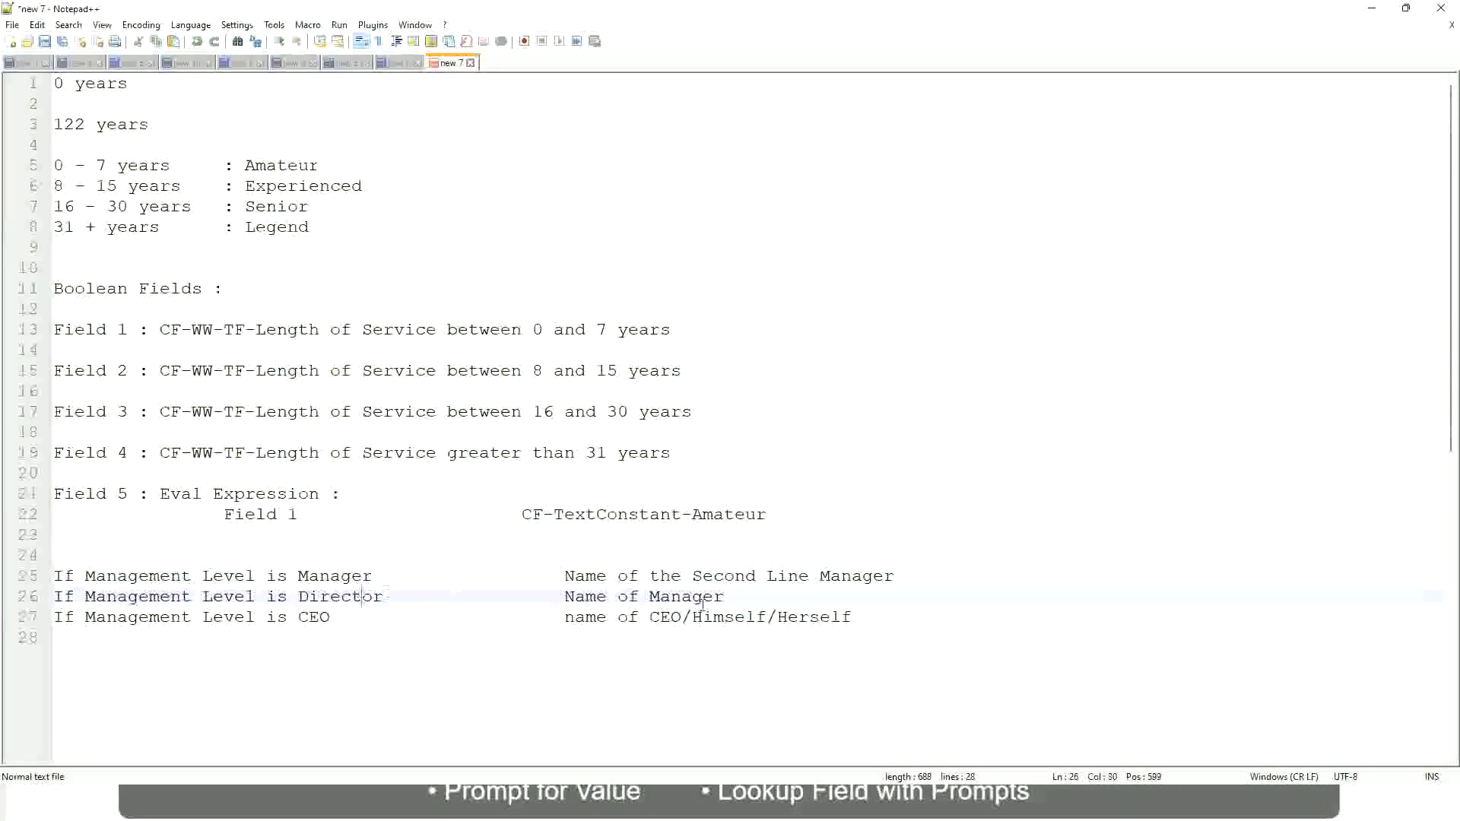
{"action": "left_click", "coordinate": [724, 598]}
{"action": "left_click", "coordinate": [327, 597]}
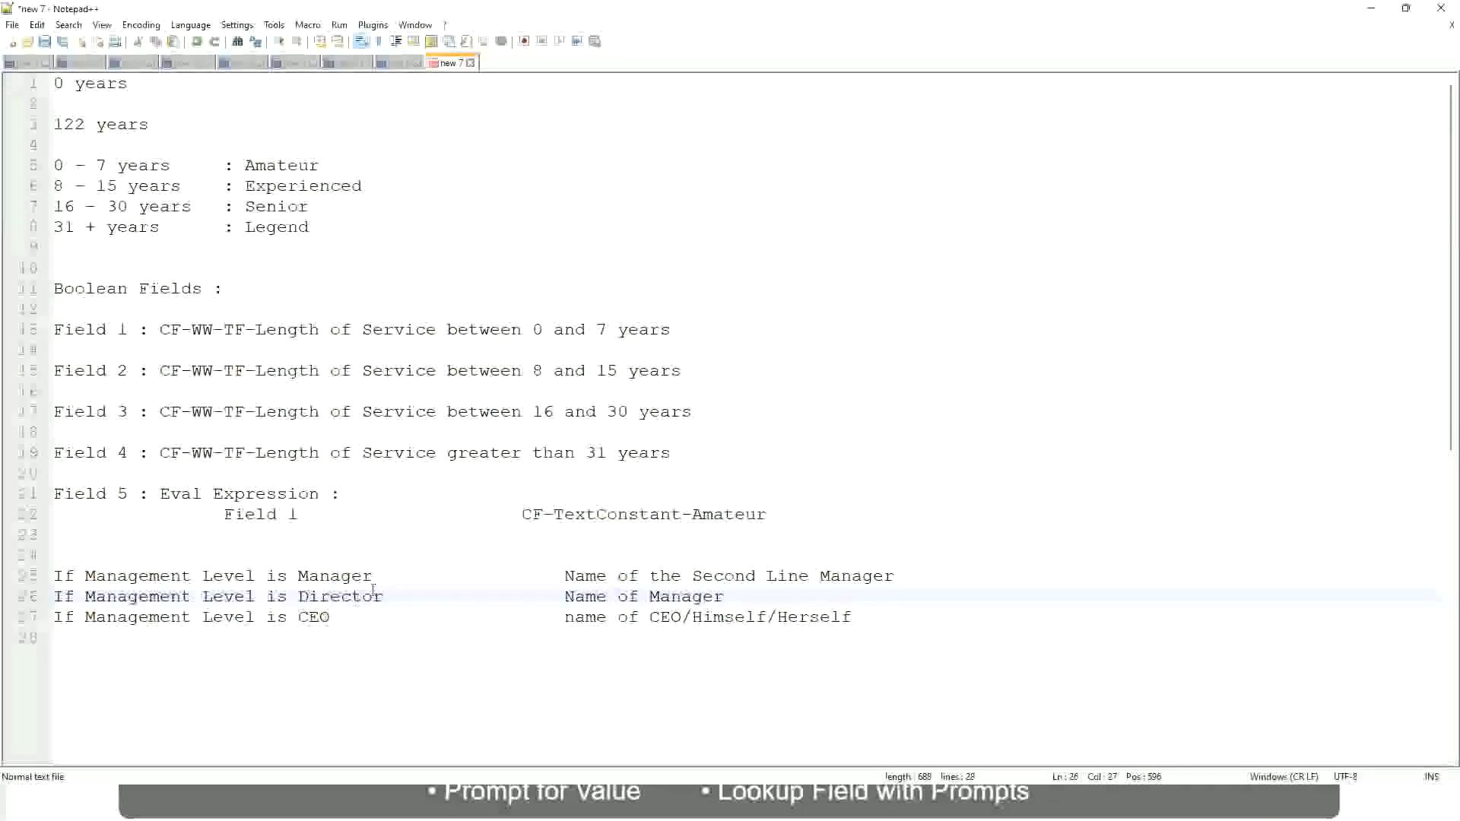
{"action": "left_click", "coordinate": [315, 620]}
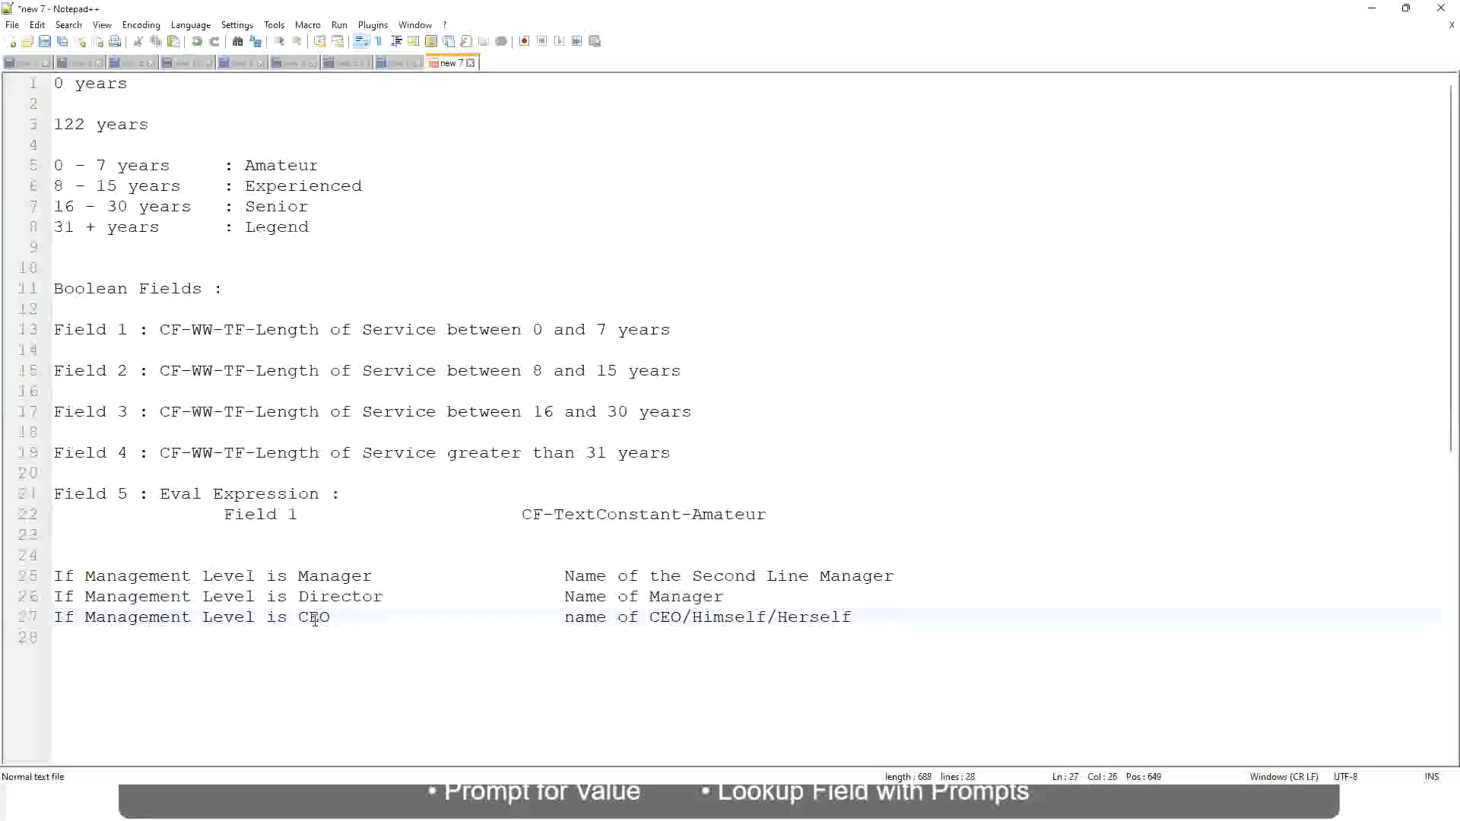
{"action": "left_click", "coordinate": [681, 620]}
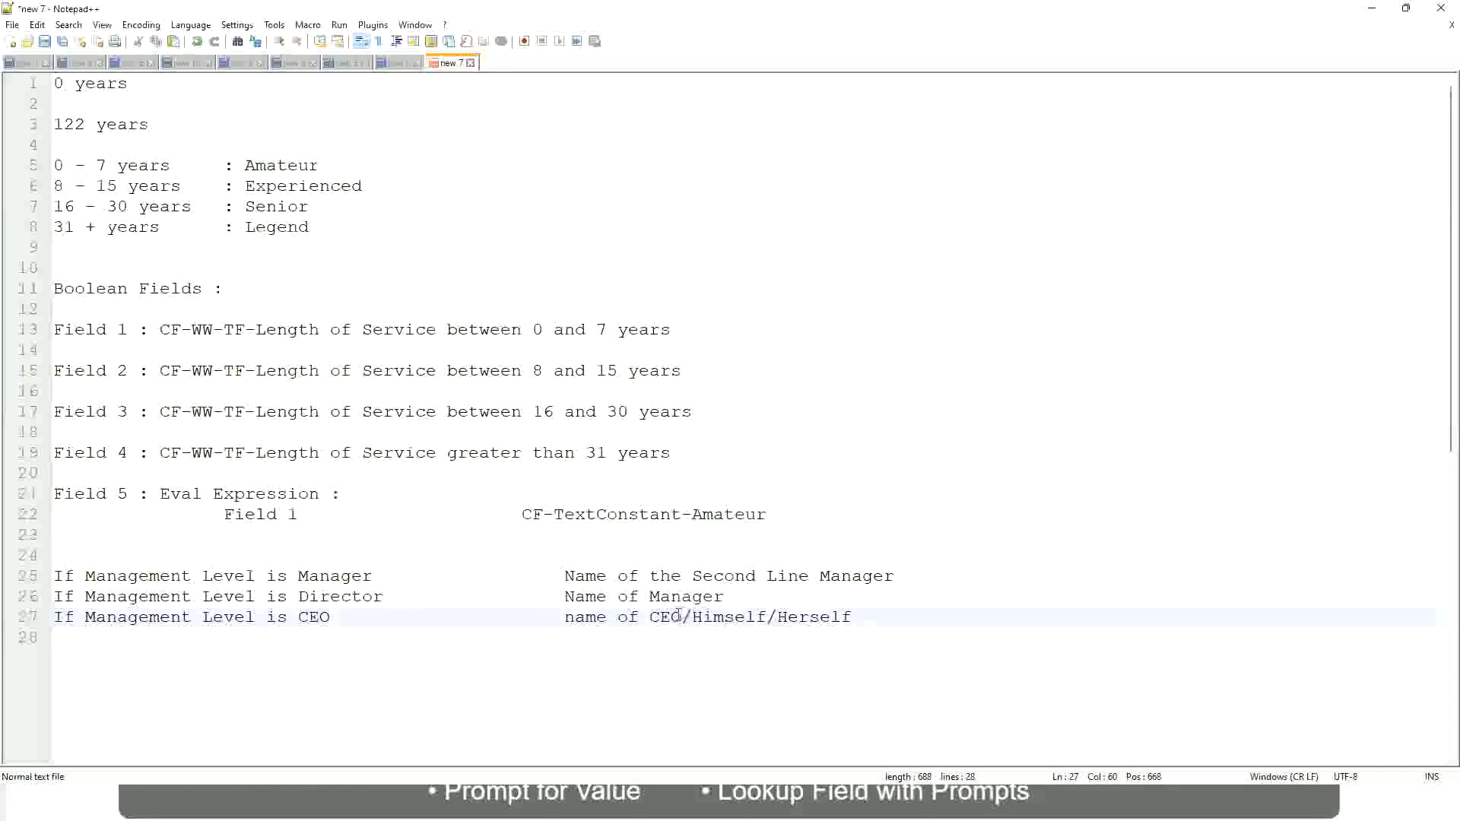
{"action": "key", "text": "End"}
{"action": "left_click_drag", "start_coordinate": [883, 614], "coordinate": [53, 576]}
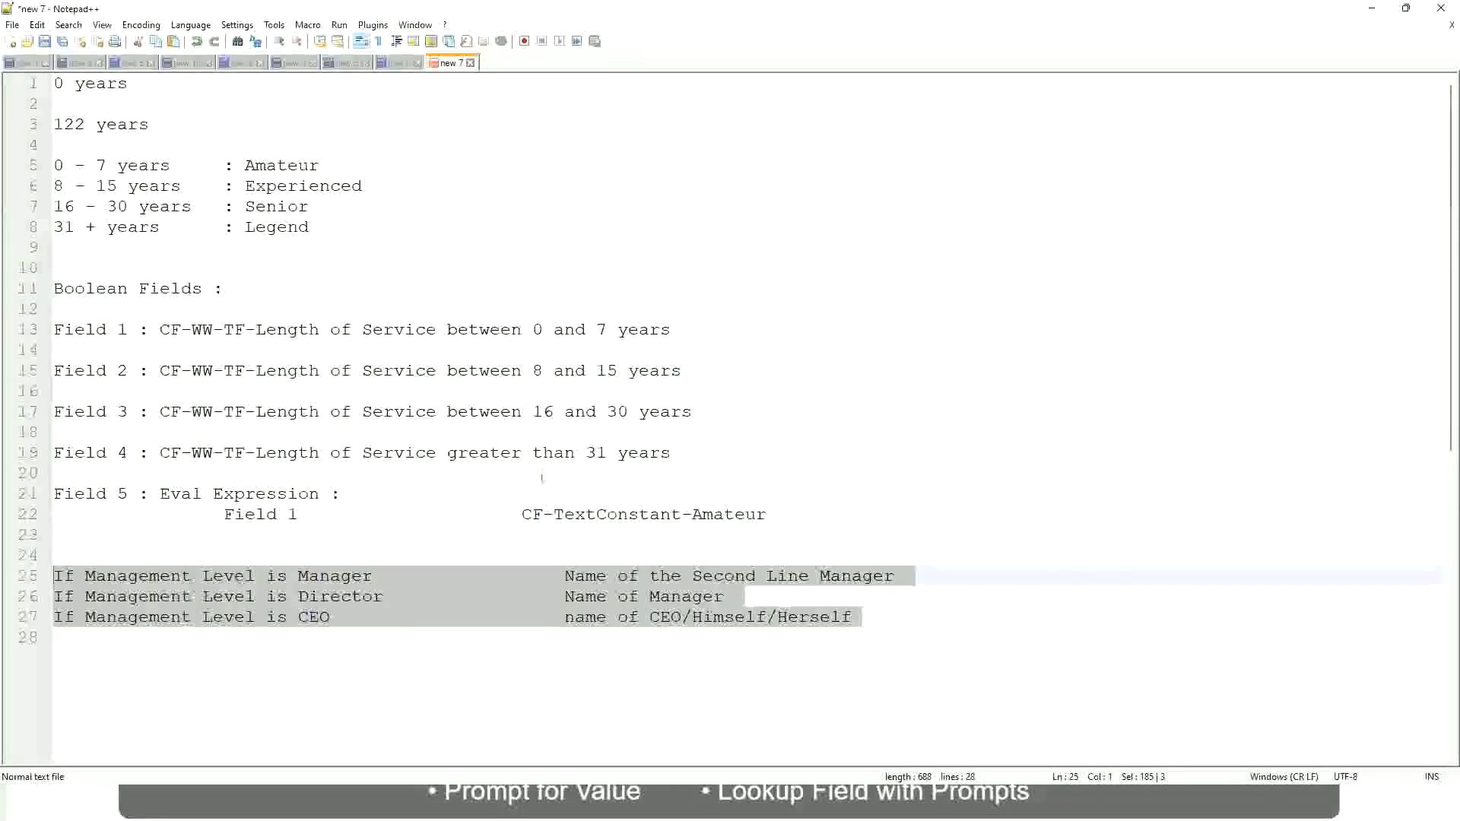
{"action": "left_click", "coordinate": [618, 576]}
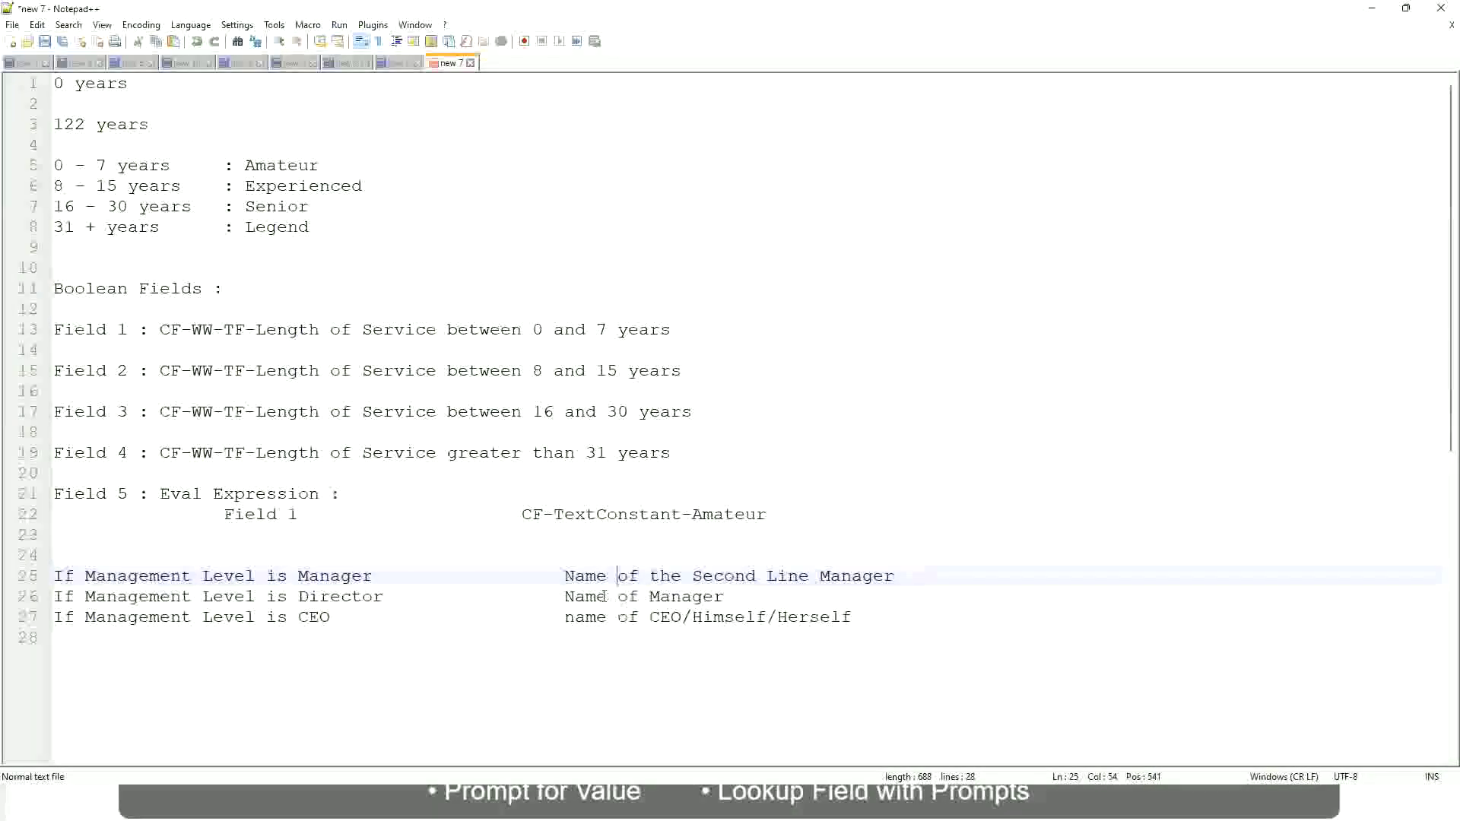
{"action": "left_click_drag", "start_coordinate": [564, 575], "coordinate": [896, 576]}
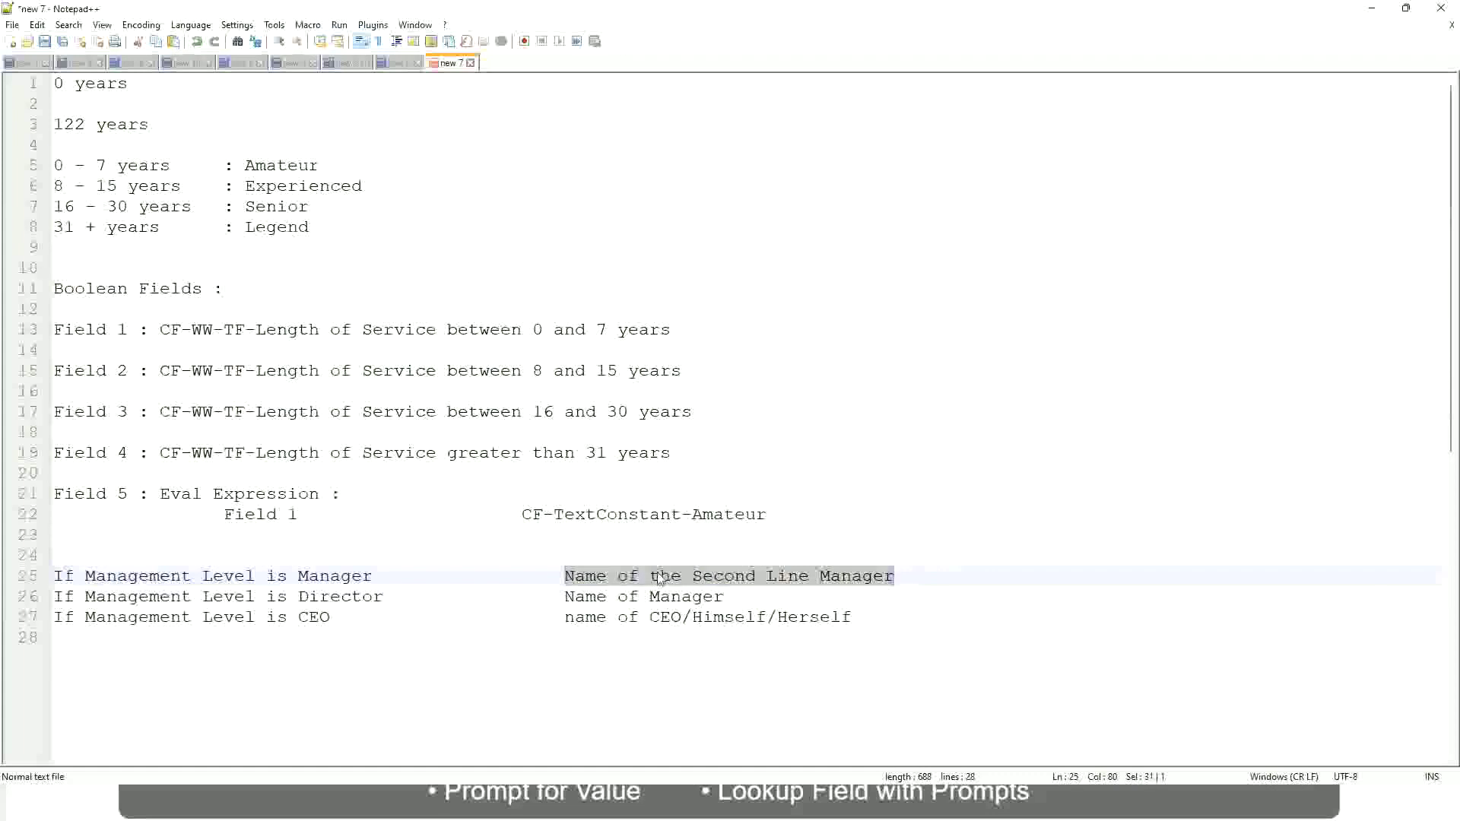
{"action": "key", "text": "Right"}
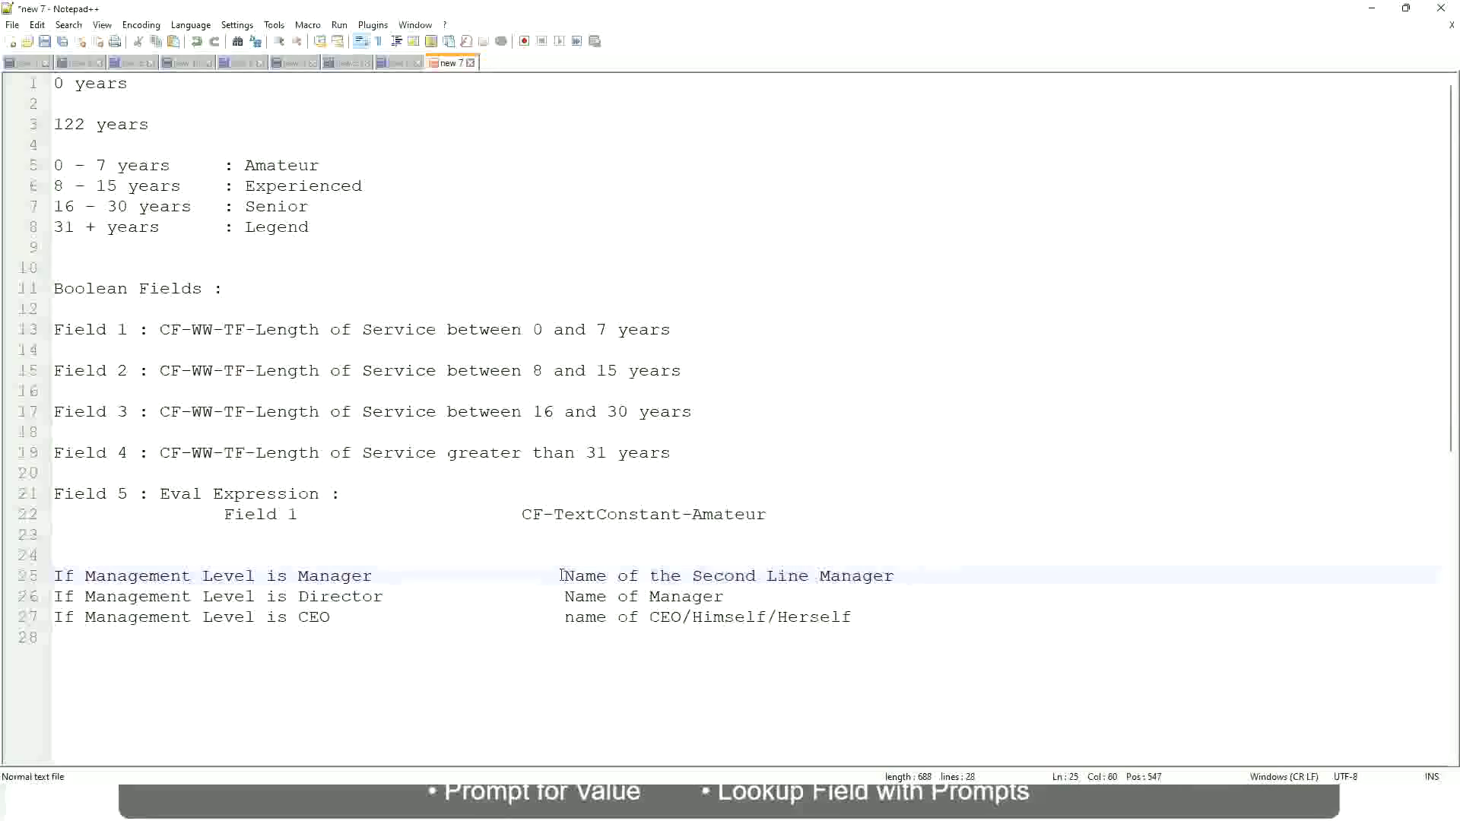
{"action": "left_click_drag", "start_coordinate": [564, 576], "coordinate": [898, 576]}
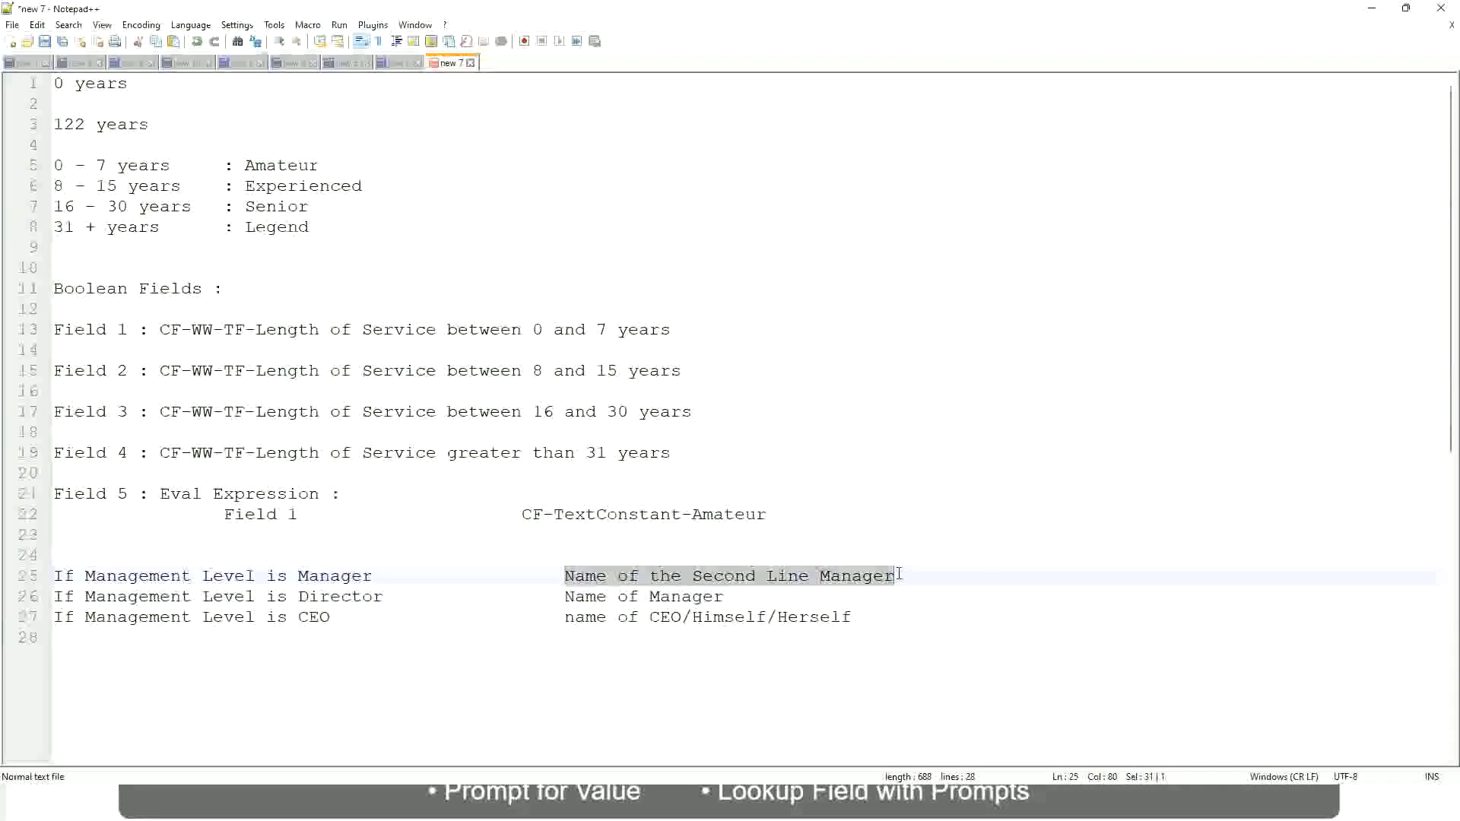
{"action": "left_click", "coordinate": [748, 580]}
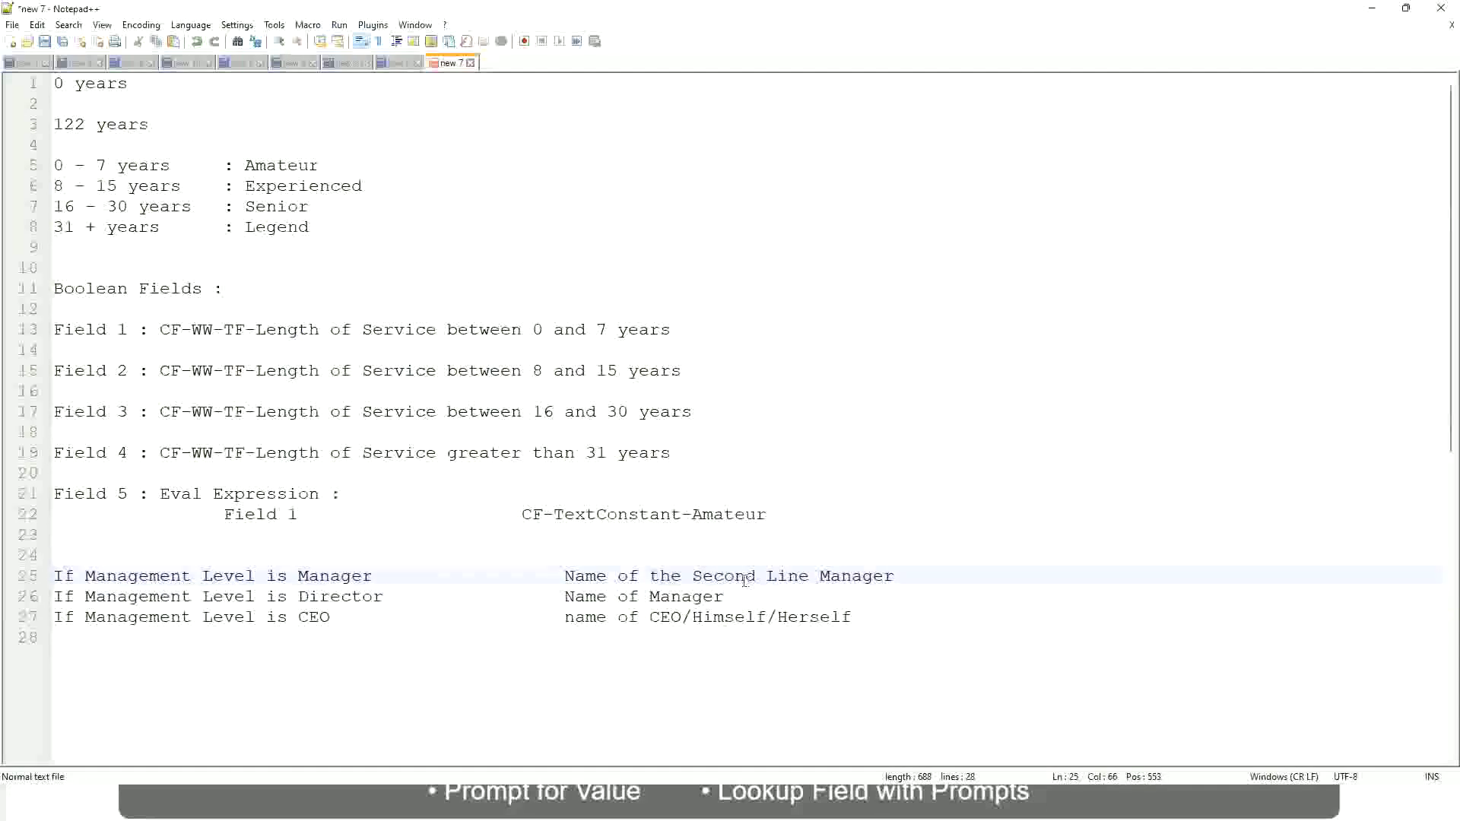
{"action": "left_click", "coordinate": [381, 576]}
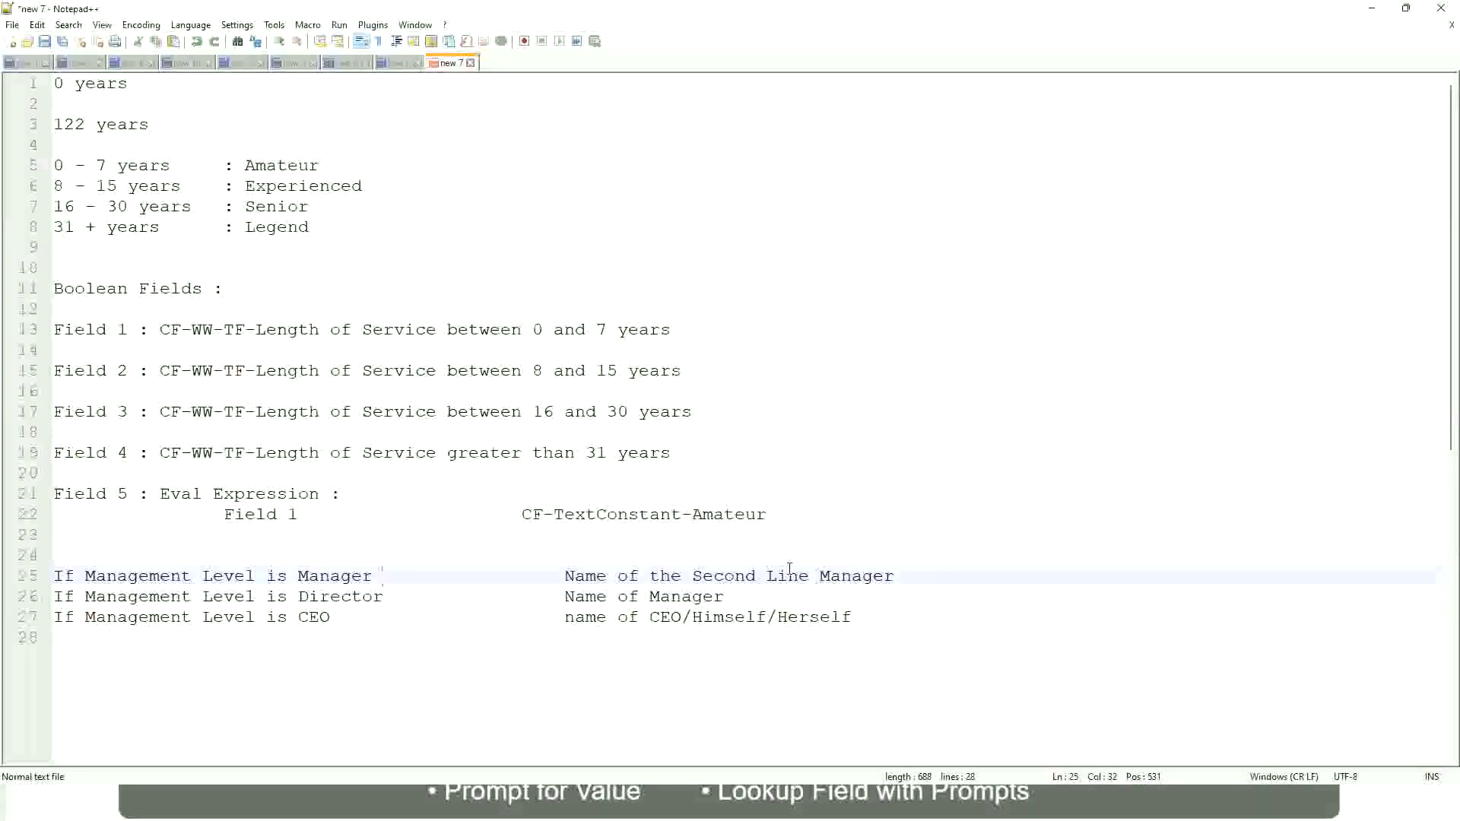
{"action": "left_click", "coordinate": [749, 576]}
{"action": "left_click_drag", "start_coordinate": [799, 576], "coordinate": [809, 576]}
{"action": "left_click", "coordinate": [917, 572]}
{"action": "left_click", "coordinate": [864, 576]}
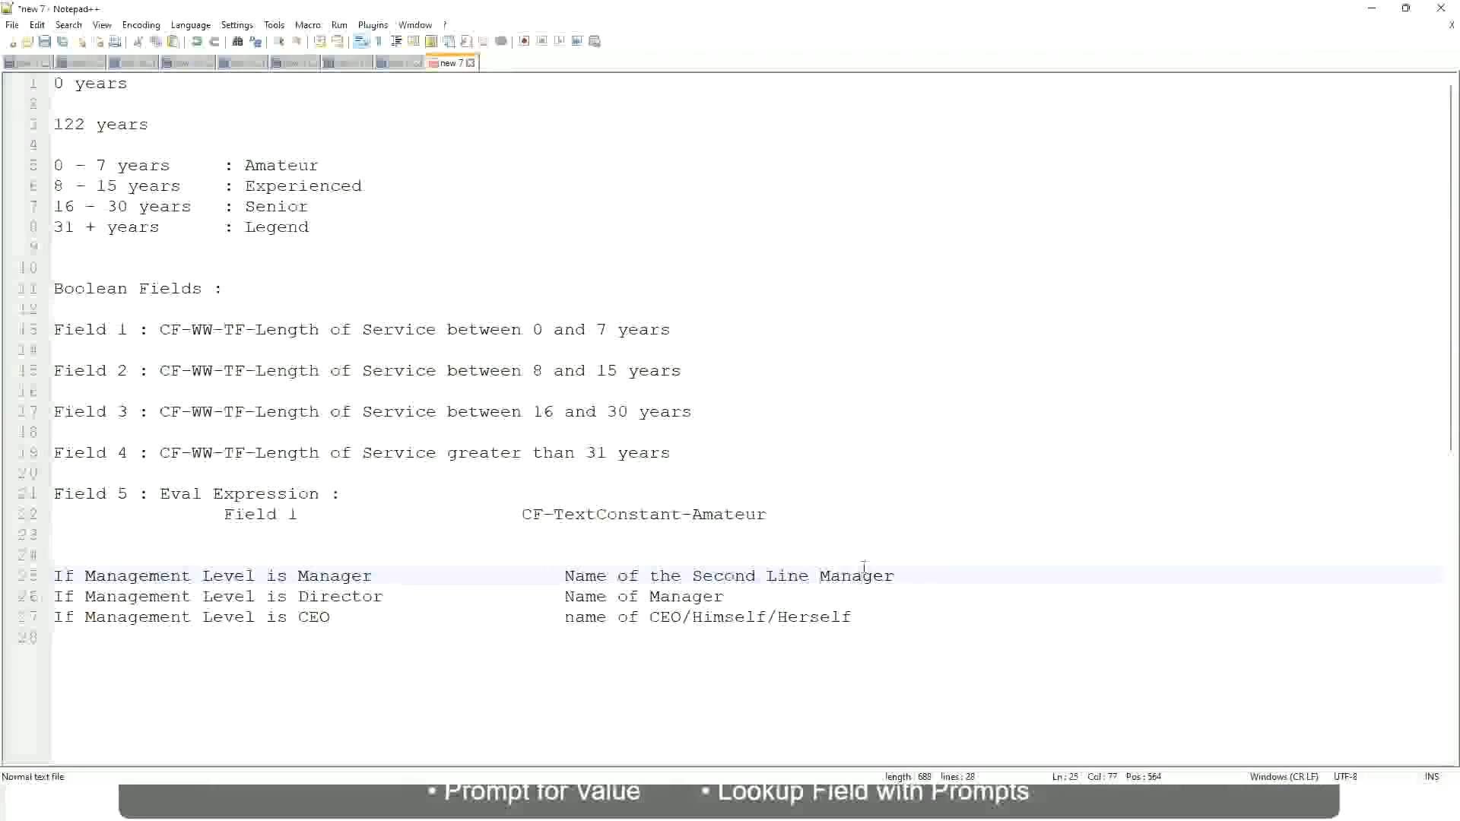
{"action": "double_click", "coordinate": [289, 168]}
{"action": "double_click", "coordinate": [294, 186]}
{"action": "left_click_drag", "start_coordinate": [297, 188], "coordinate": [279, 208]}
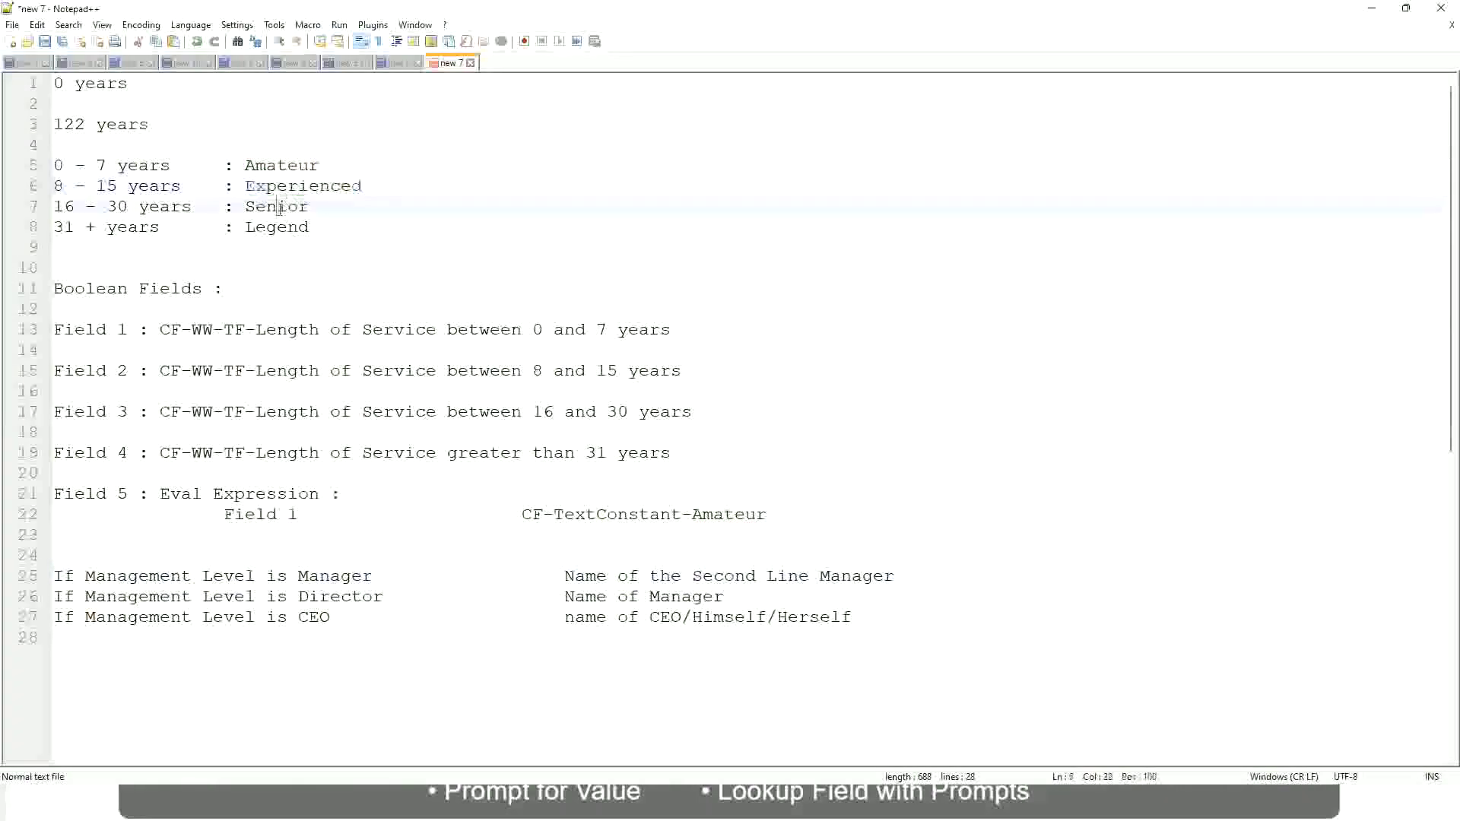
{"action": "left_click", "coordinate": [277, 227]}
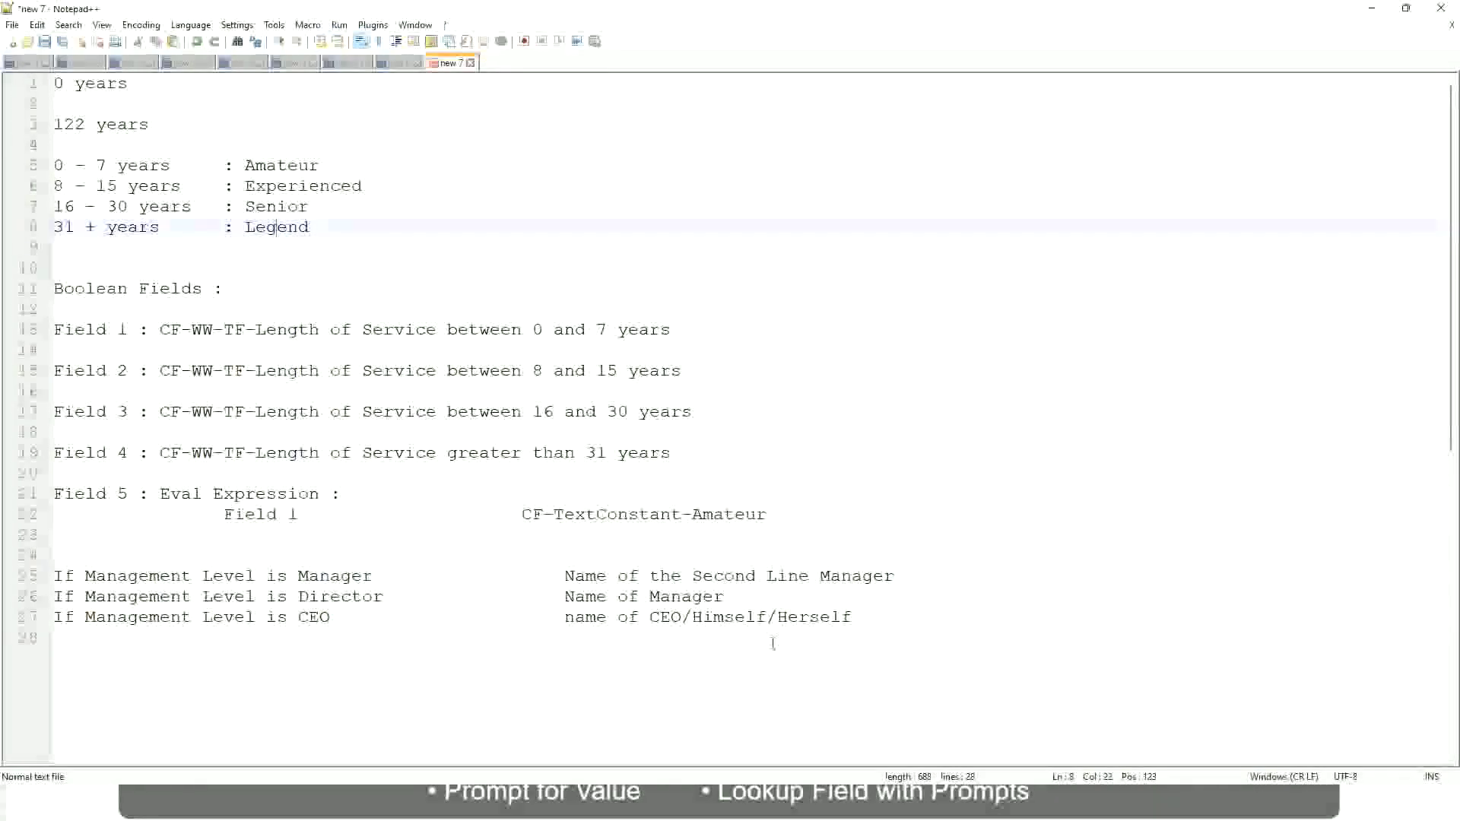
{"action": "left_click", "coordinate": [746, 617]}
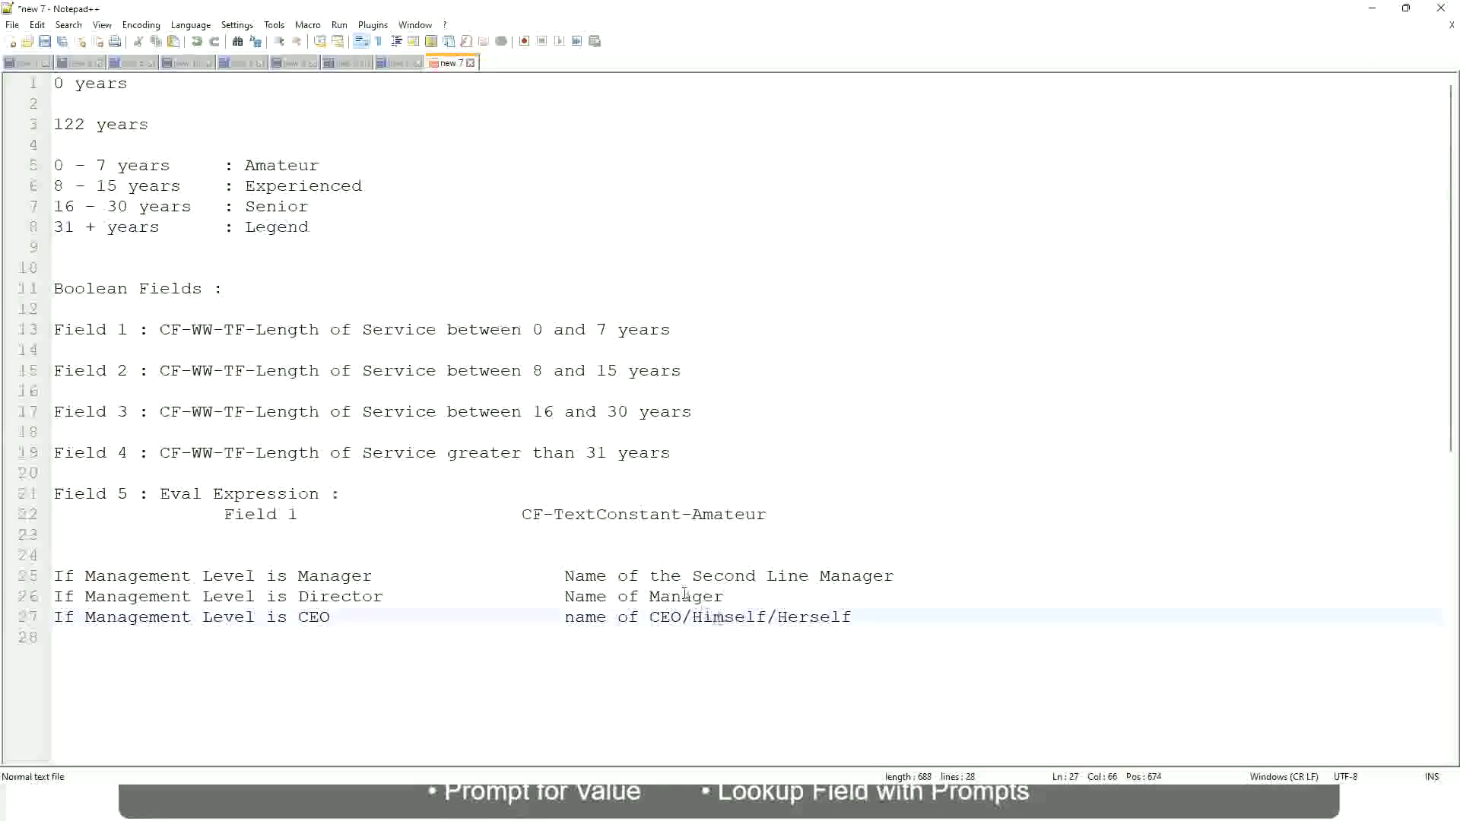
{"action": "left_click", "coordinate": [701, 577]}
{"action": "left_click", "coordinate": [397, 607]}
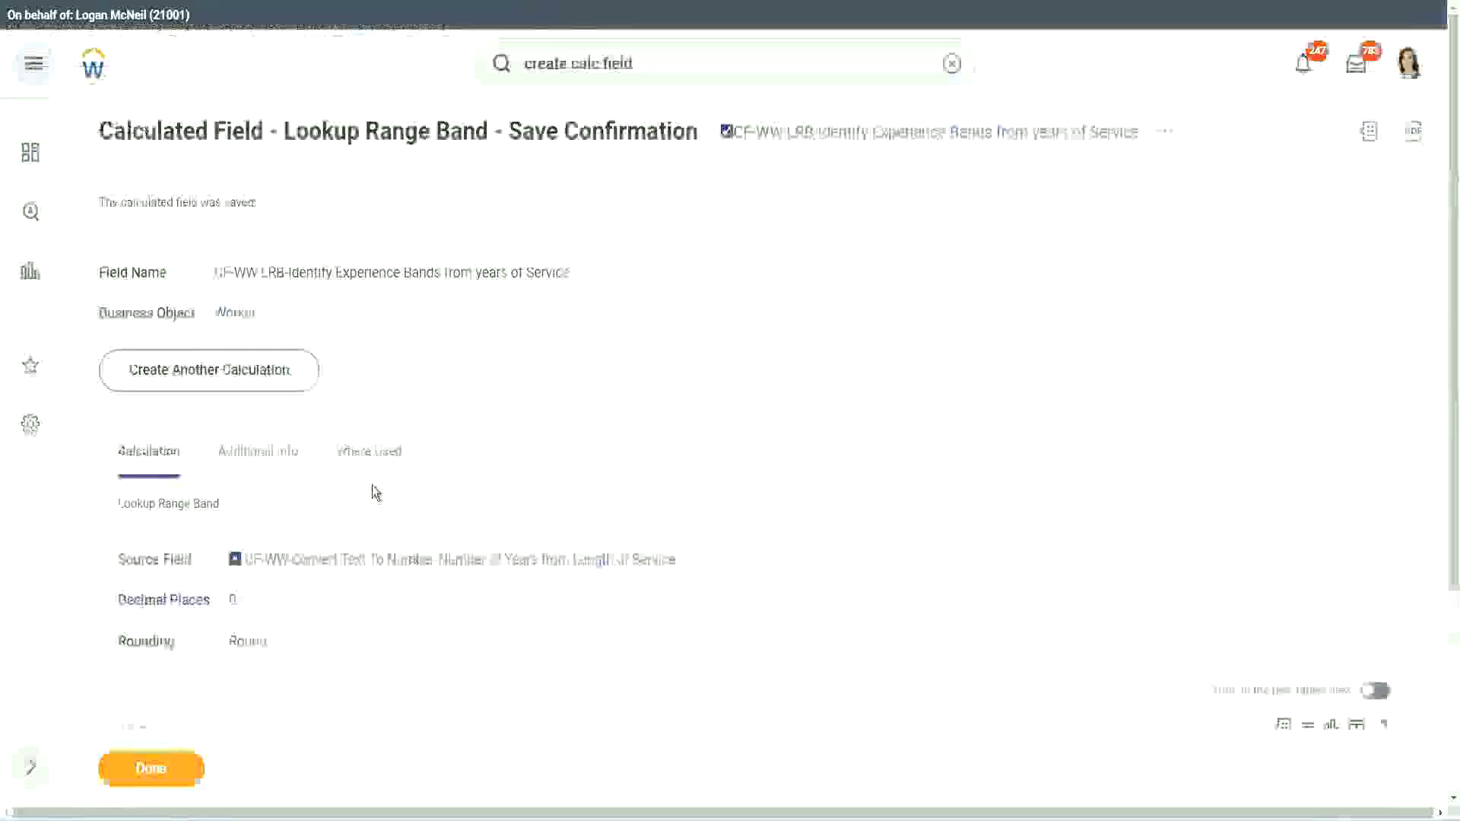
Copy the new LRB calculated field's name and close the save confirmation.
{"action": "scroll", "coordinate": [372, 490], "scroll_direction": "down", "scroll_amount": 4}
{"action": "scroll", "coordinate": [567, 293], "scroll_direction": "up", "scroll_amount": 4}
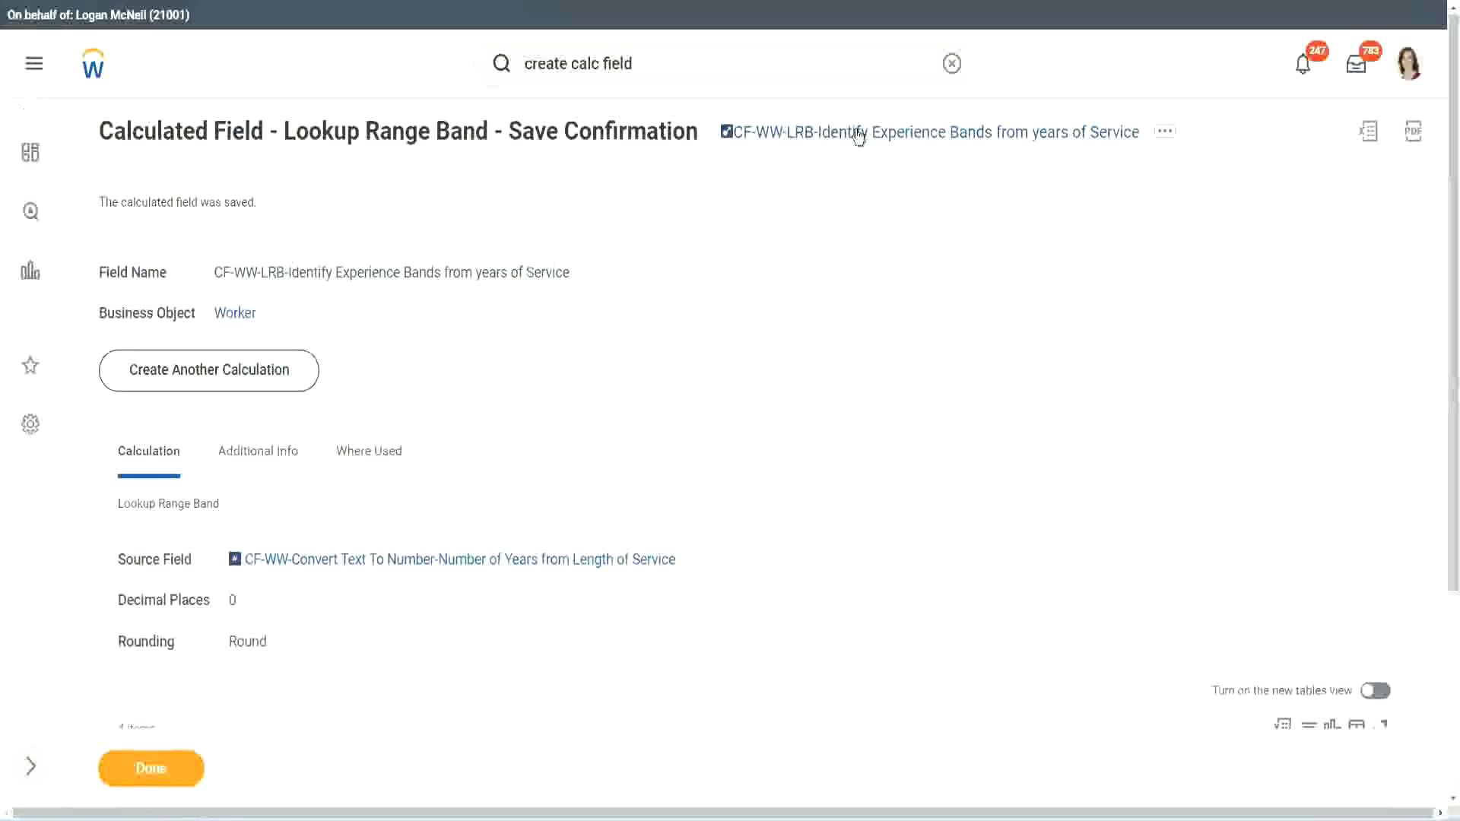
{"action": "right_click", "coordinate": [860, 136]}
{"action": "left_click", "coordinate": [902, 223]}
{"action": "left_click", "coordinate": [141, 775]}
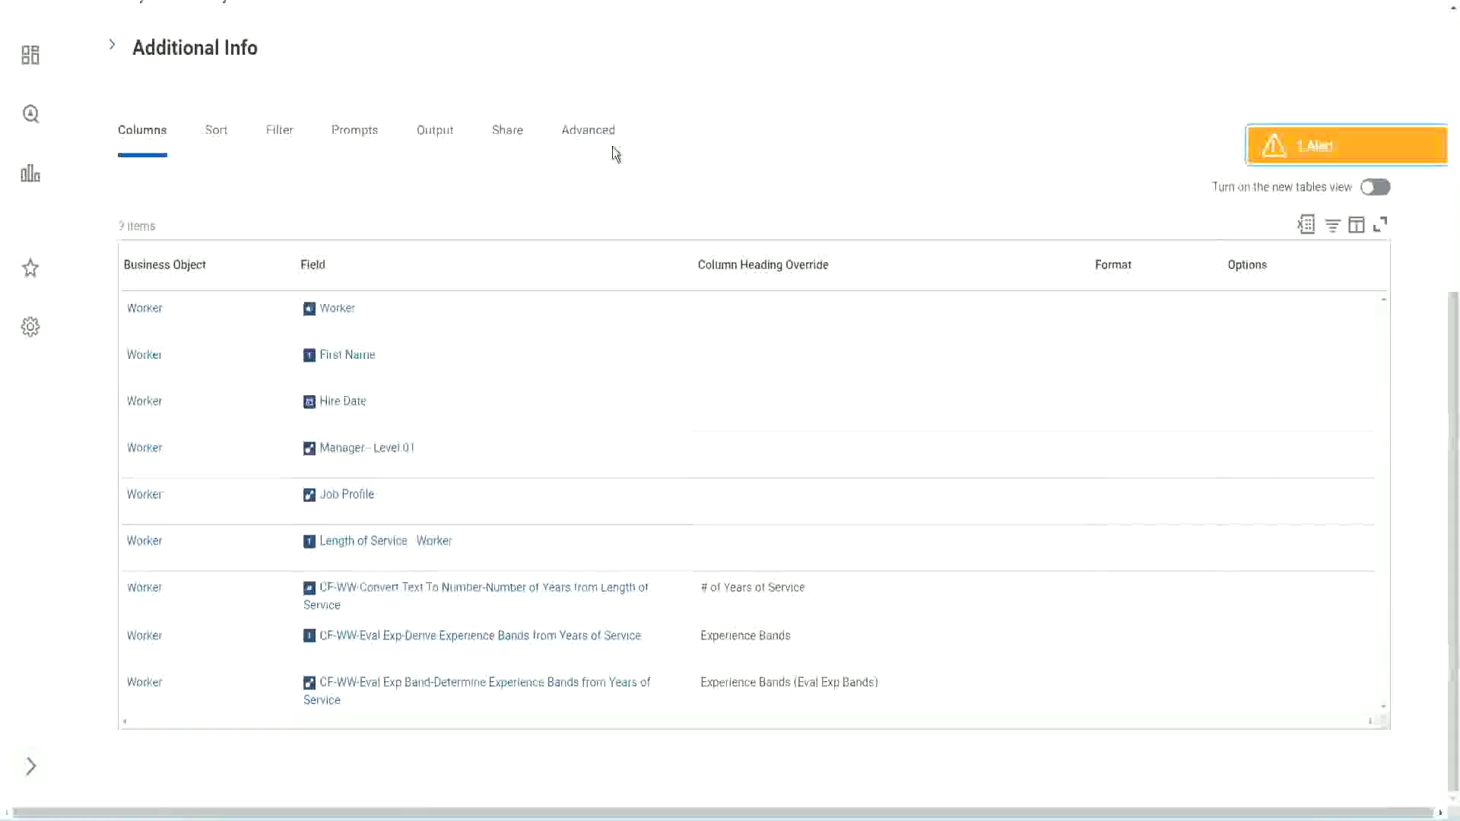
Open the WW Employee Details custom report for editing.
{"action": "scroll", "coordinate": [632, 198], "scroll_direction": "up", "scroll_amount": 5}
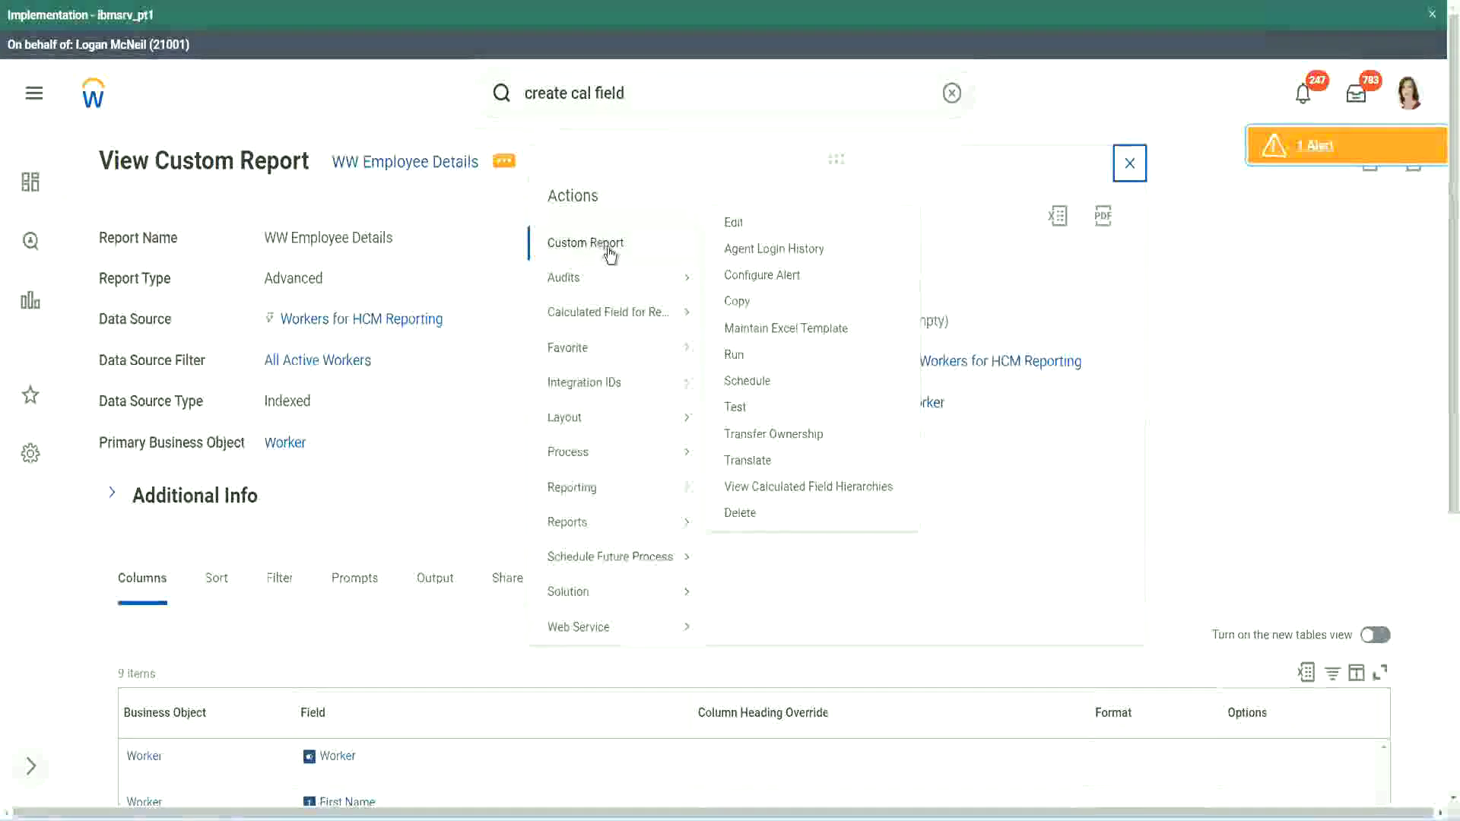
{"action": "left_click", "coordinate": [742, 222]}
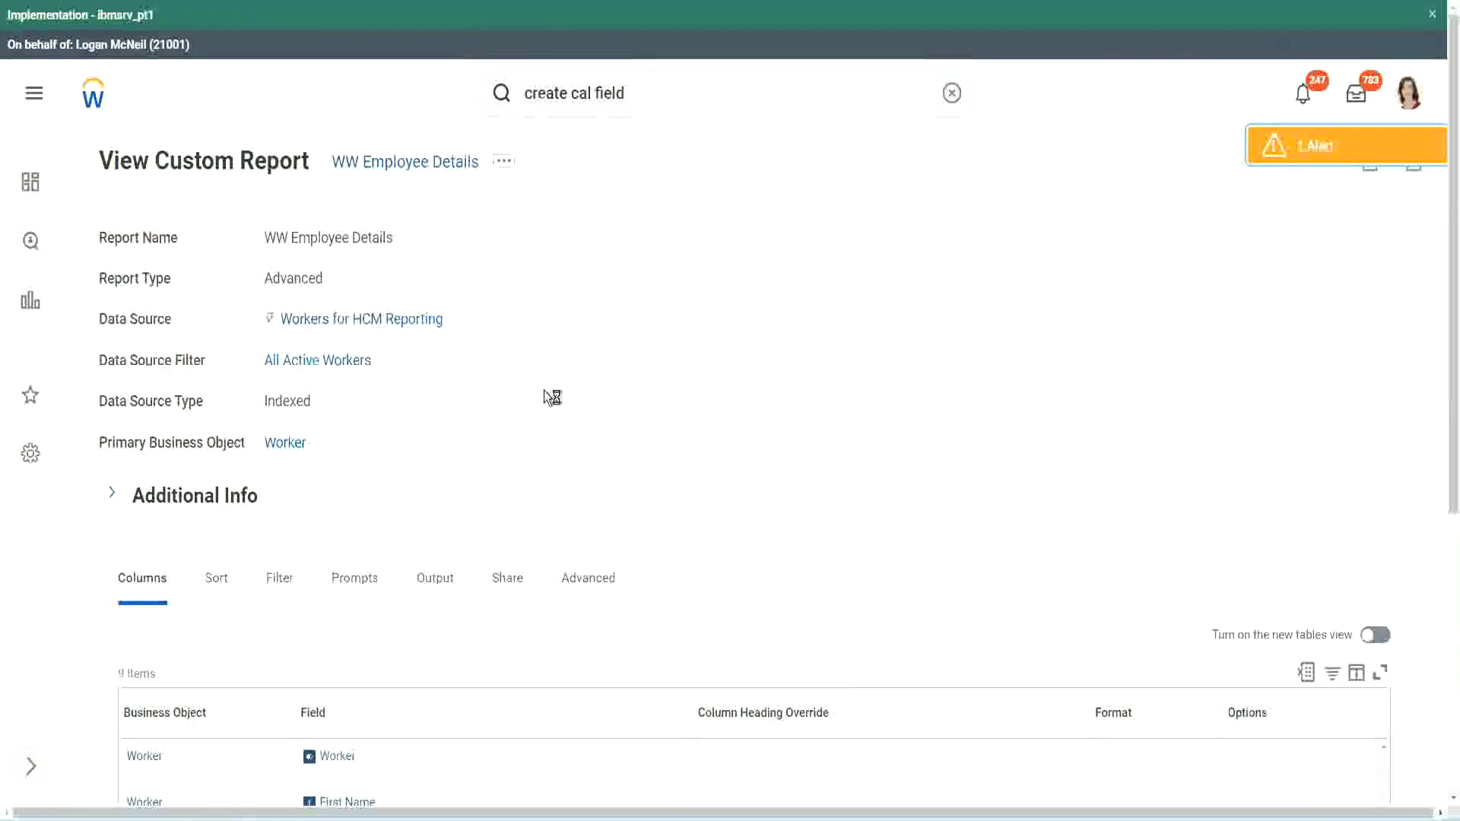
{"action": "scroll", "coordinate": [554, 391], "scroll_direction": "down", "scroll_amount": 5}
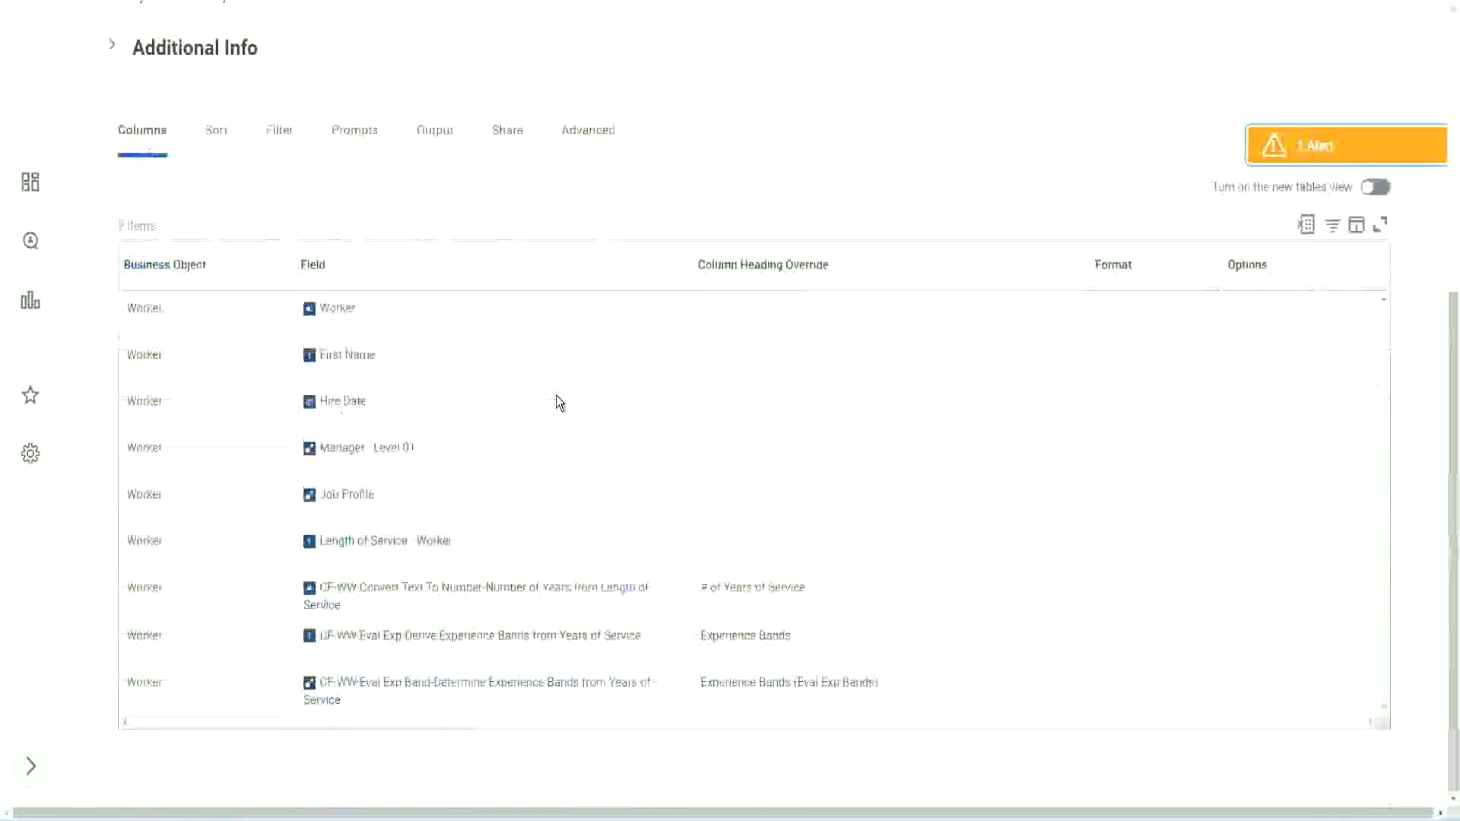
Add a column using CF-WW-LRB-Identify Experience Bands from years of Service, headed 'Experience Bands (LRB)'.
{"action": "scroll", "coordinate": [548, 424], "scroll_direction": "down", "scroll_amount": 5}
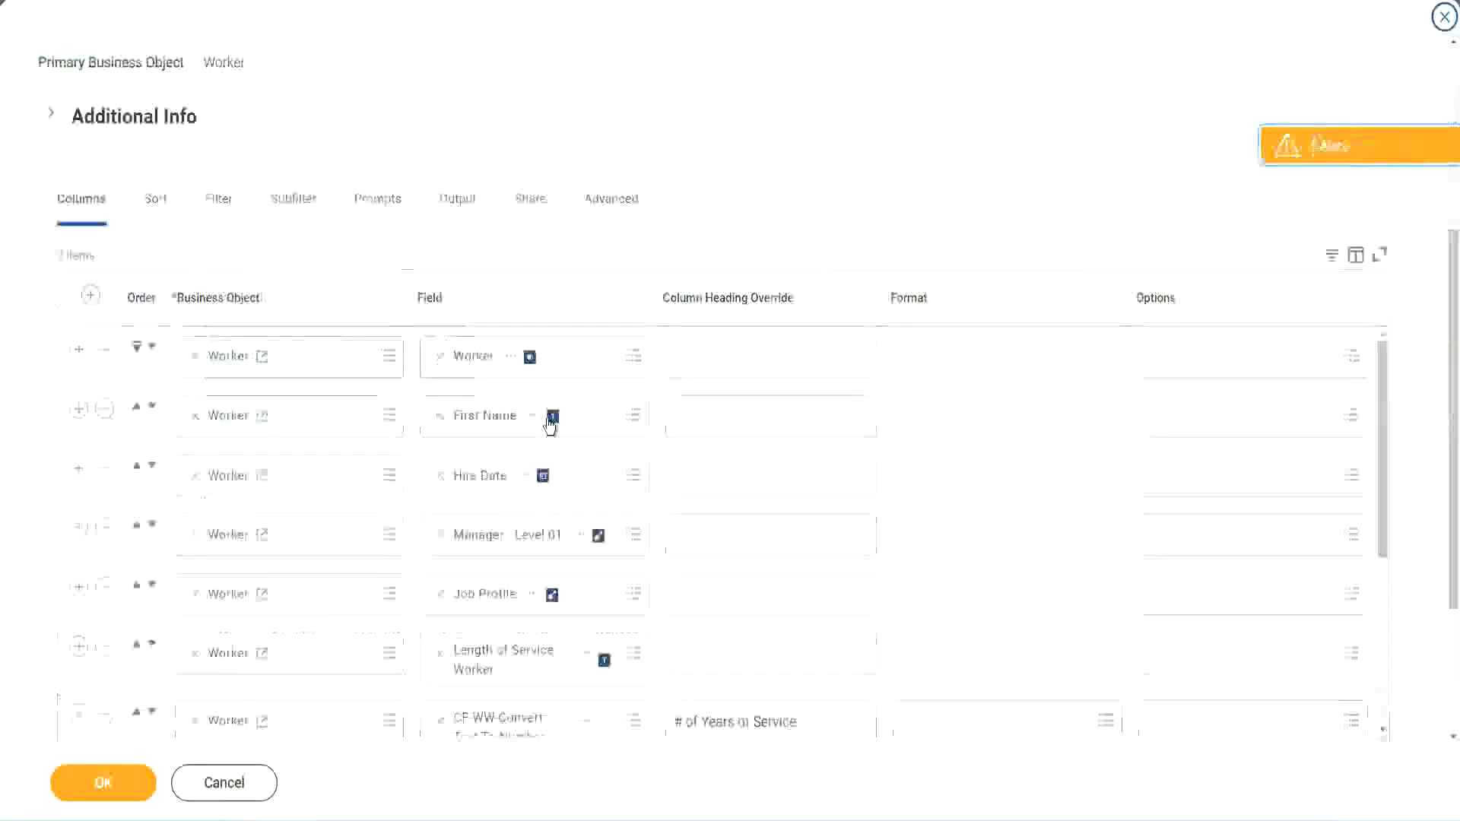
{"action": "scroll", "coordinate": [189, 531], "scroll_direction": "down", "scroll_amount": 3}
{"action": "scroll", "coordinate": [186, 460], "scroll_direction": "down", "scroll_amount": 3}
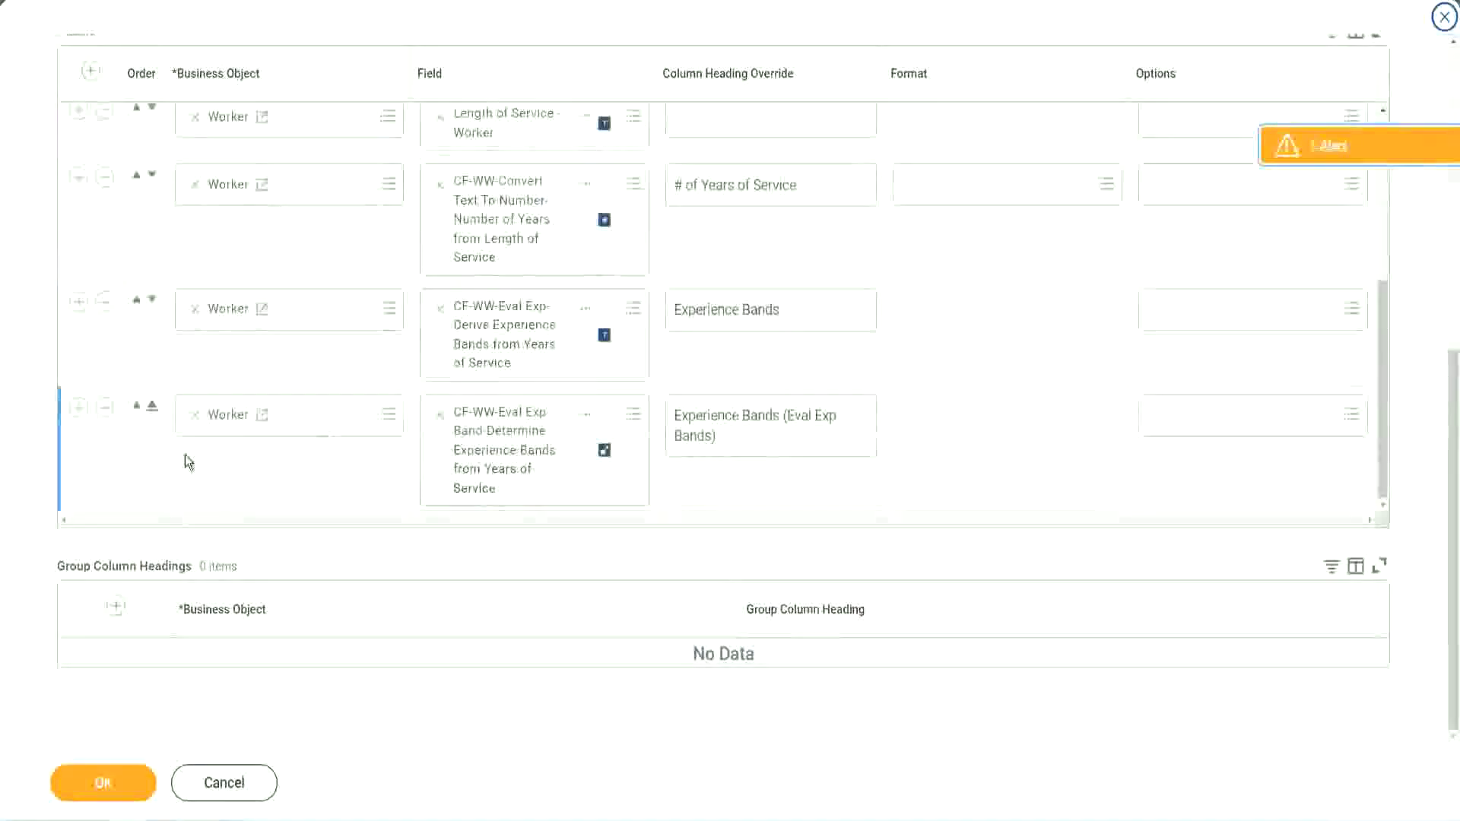
{"action": "left_click", "coordinate": [79, 409]}
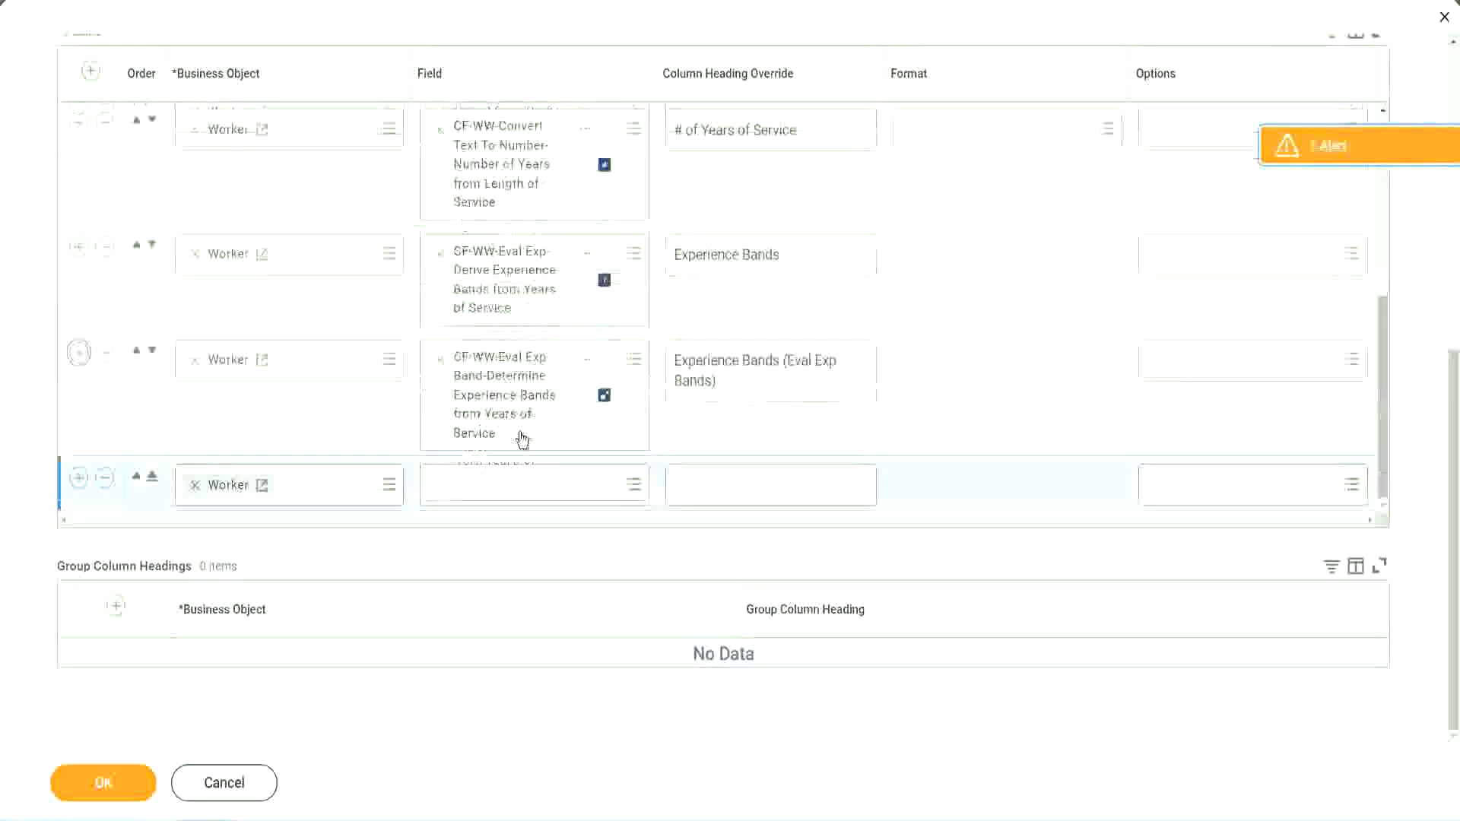
{"action": "left_click", "coordinate": [496, 485]}
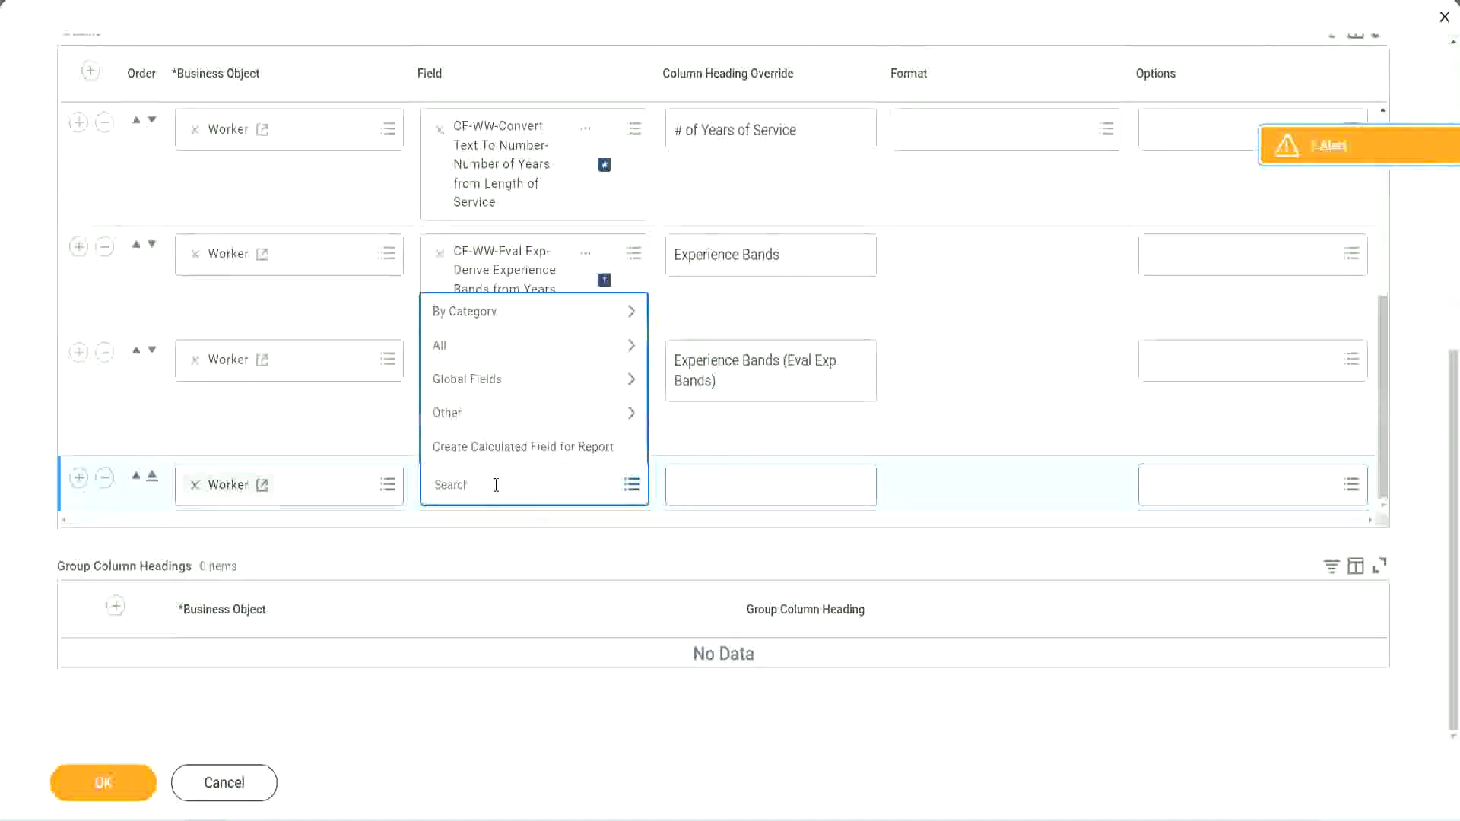
{"action": "key", "text": "ctrl+v"}
{"action": "key", "text": "Return"}
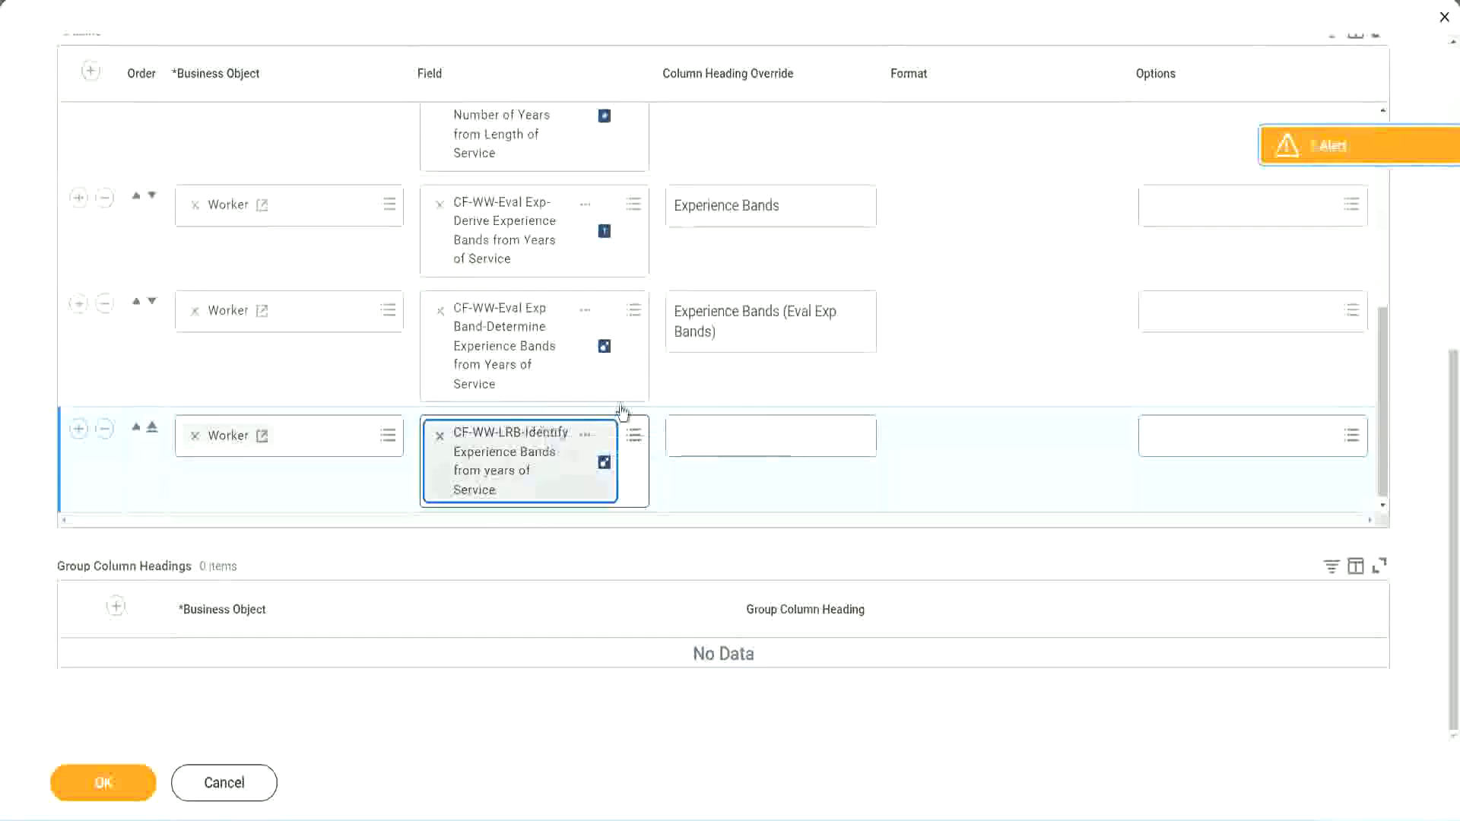
{"action": "left_click", "coordinate": [729, 445]}
{"action": "type", "text": "Ex"}
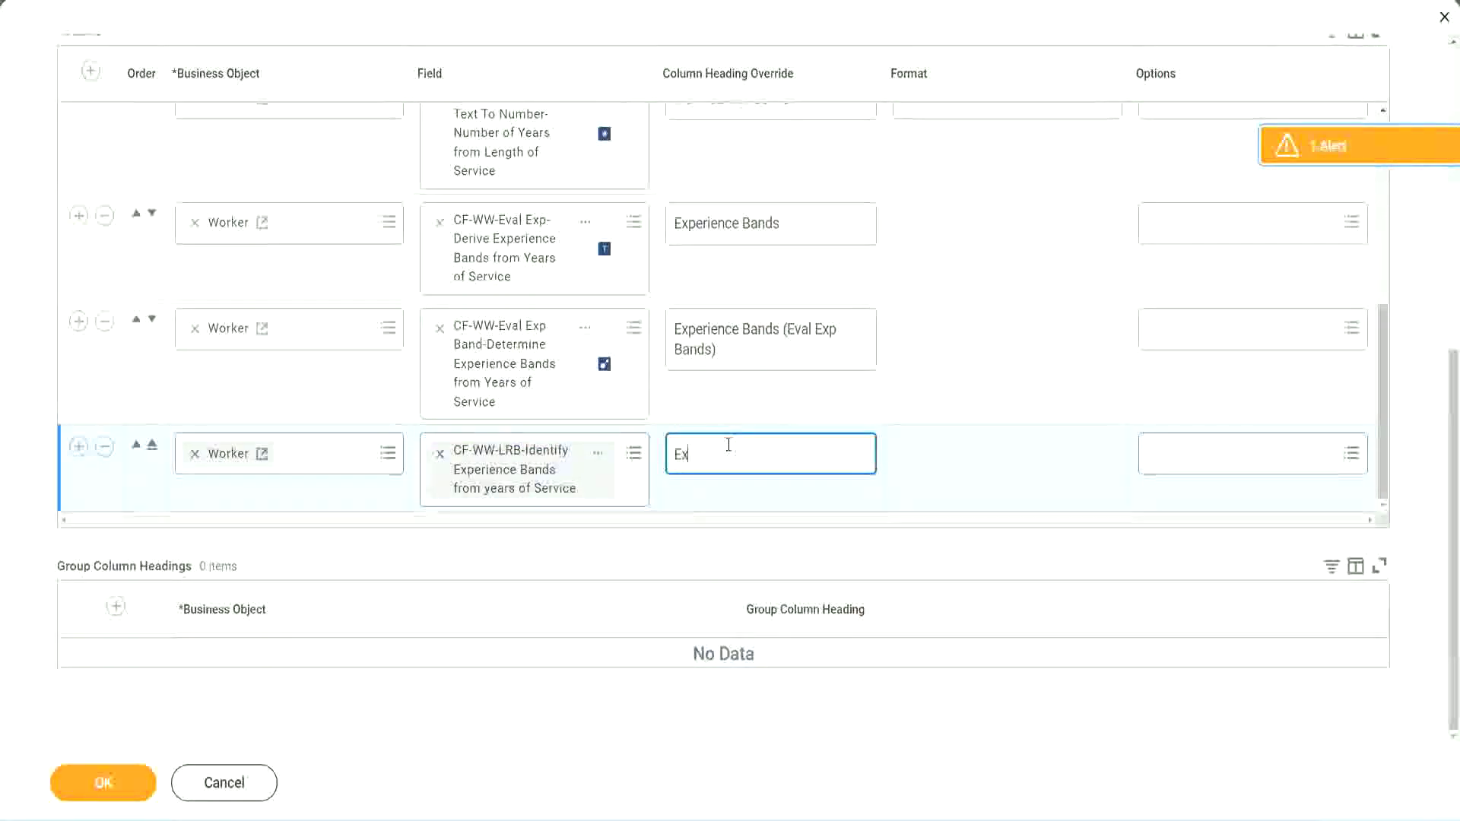
{"action": "type", "text": "perienc"}
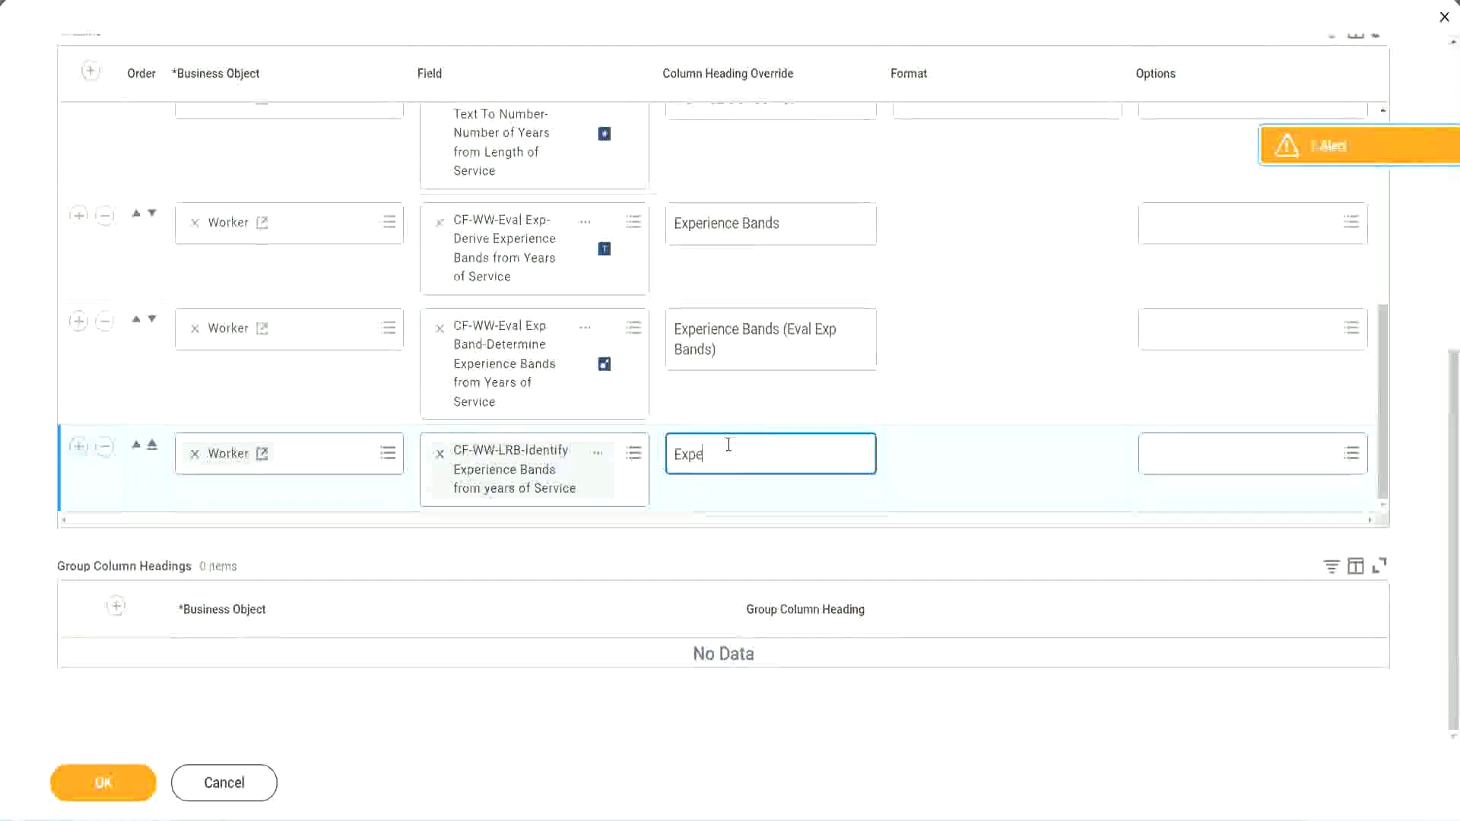
{"action": "key", "text": "BackSpace"}
{"action": "key", "text": "BackSpace"}
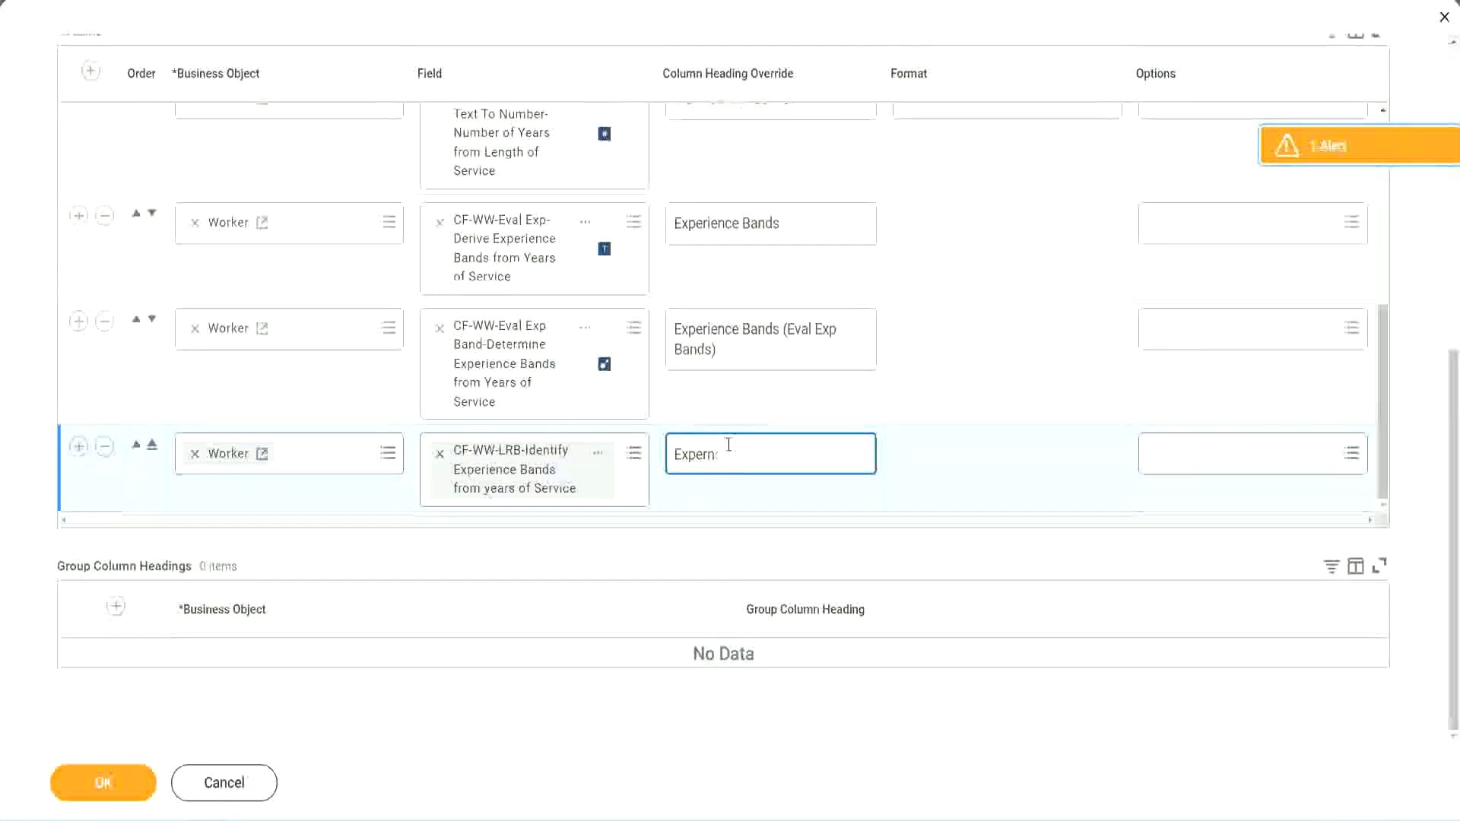
{"action": "type", "text": "ience Bands (LRB)"}
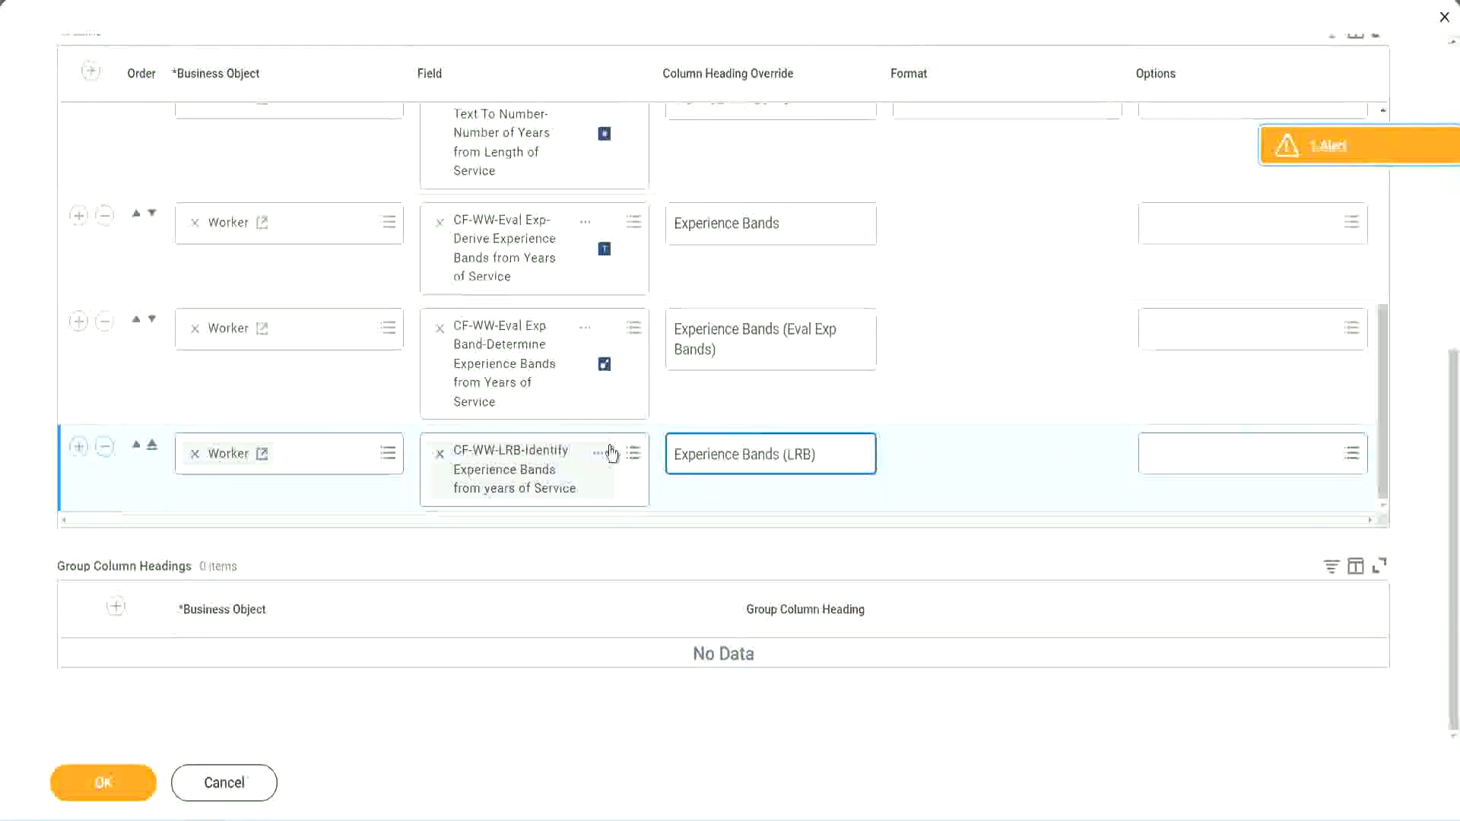
Save the report changes and run WW Employee Details with no prompt filters.
{"action": "left_click", "coordinate": [128, 796]}
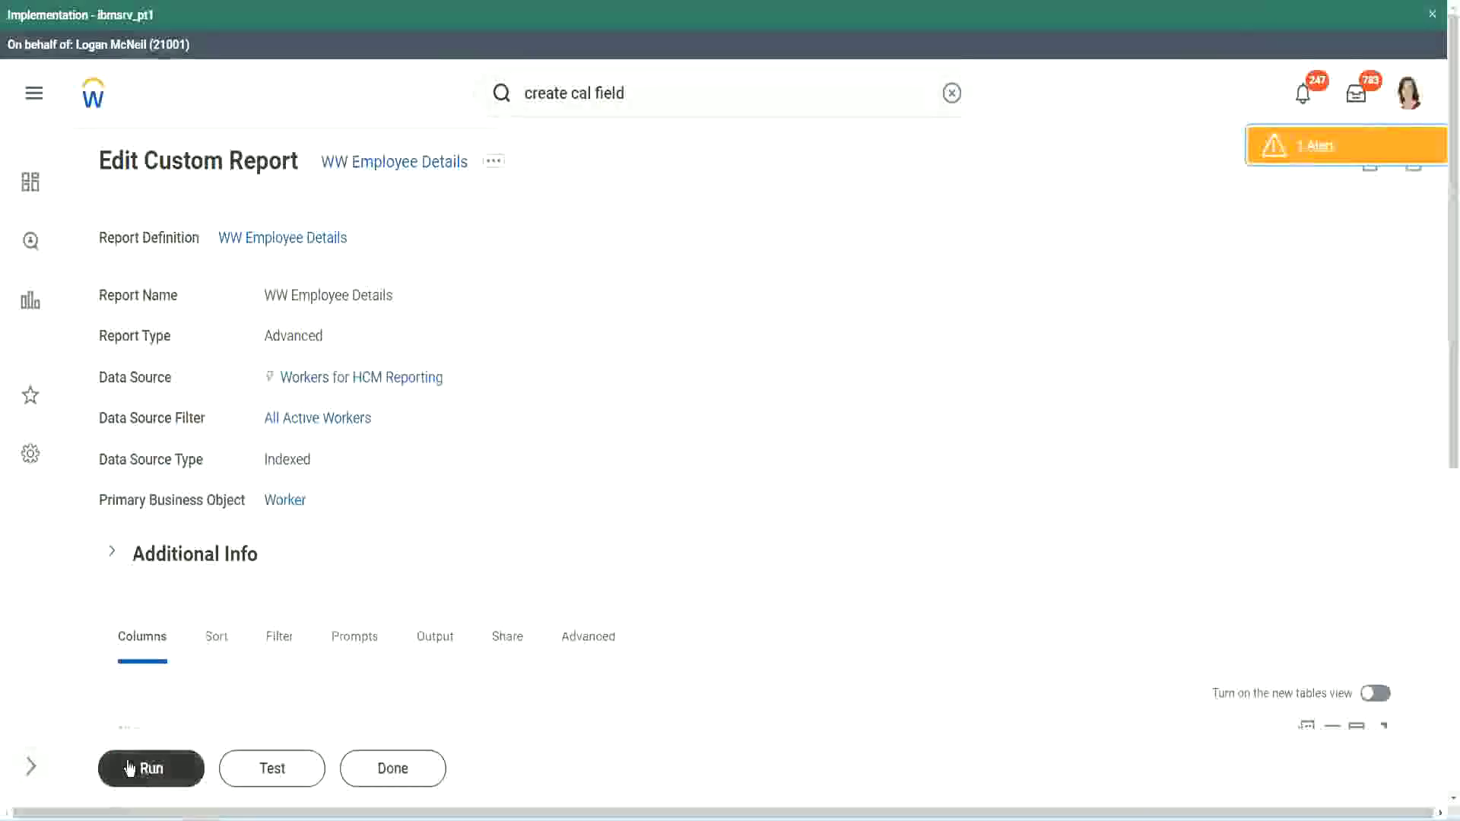
{"action": "left_click", "coordinate": [129, 769]}
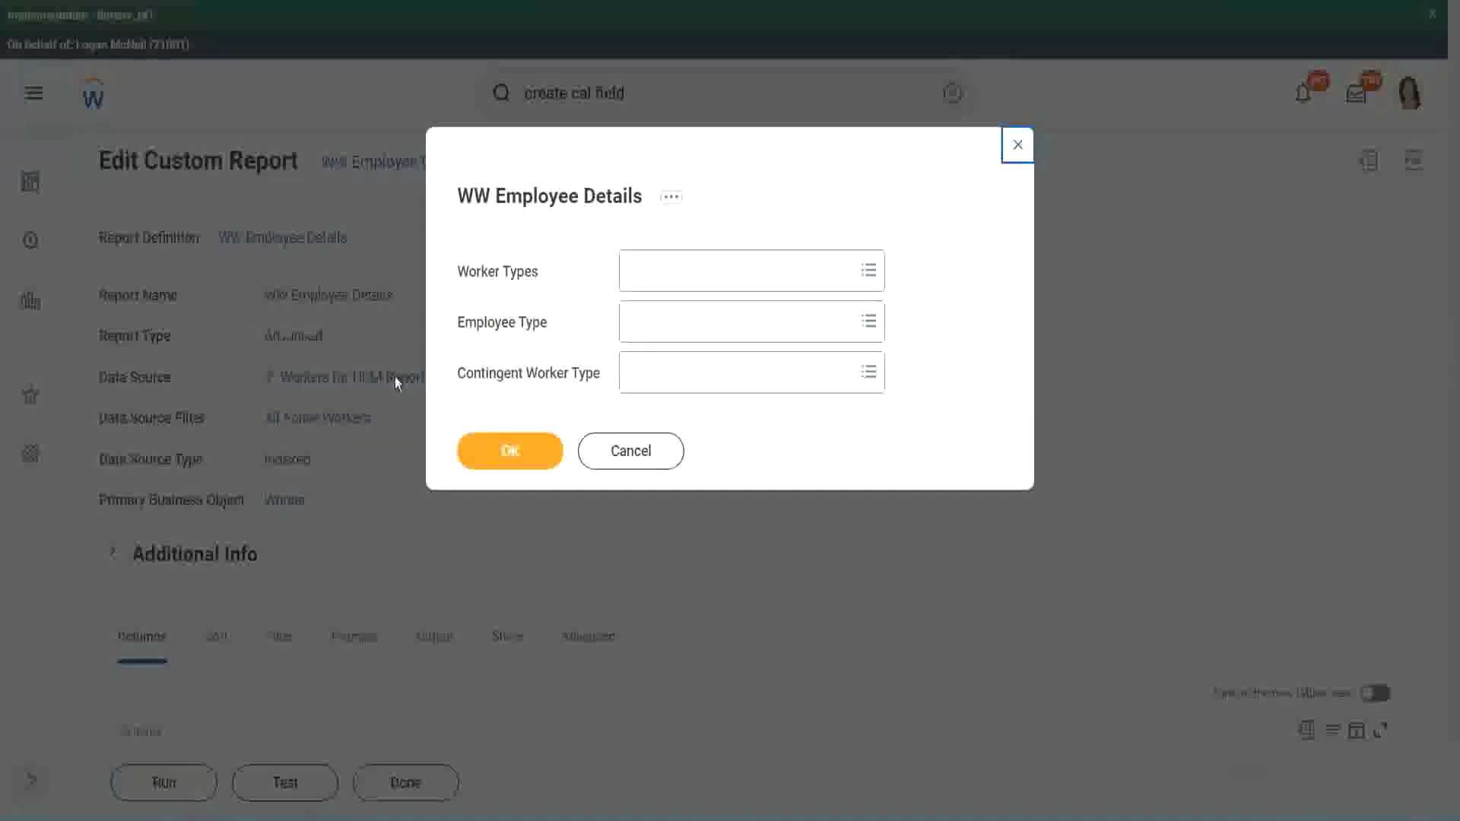
{"action": "left_click", "coordinate": [519, 455]}
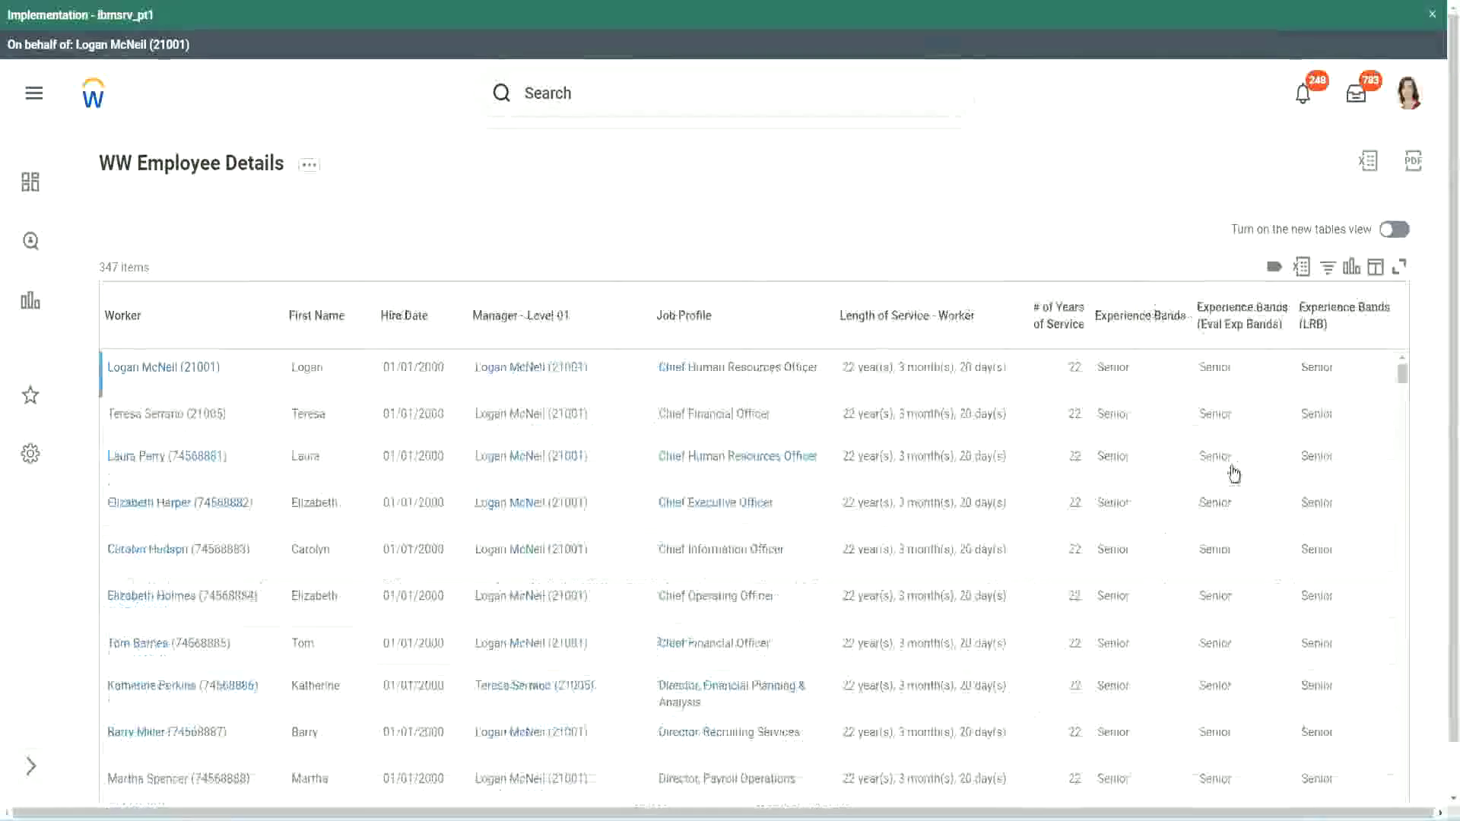
{"action": "scroll", "coordinate": [1224, 487], "scroll_direction": "down", "scroll_amount": 8}
{"action": "scroll", "coordinate": [1208, 514], "scroll_direction": "down", "scroll_amount": 5}
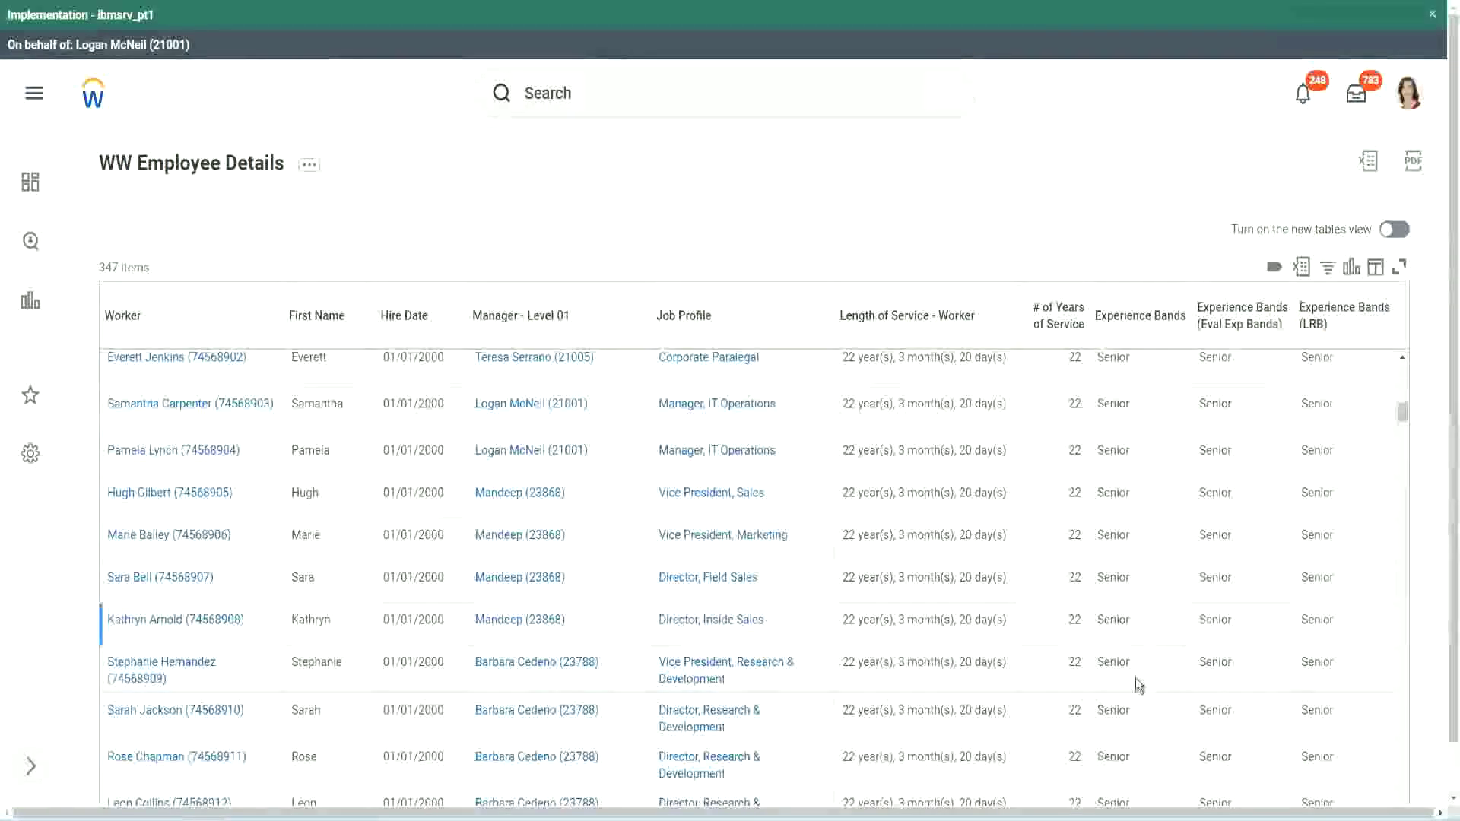
{"action": "scroll", "coordinate": [1141, 684], "scroll_direction": "down", "scroll_amount": 3}
{"action": "scroll", "coordinate": [1142, 541], "scroll_direction": "down", "scroll_amount": 1}
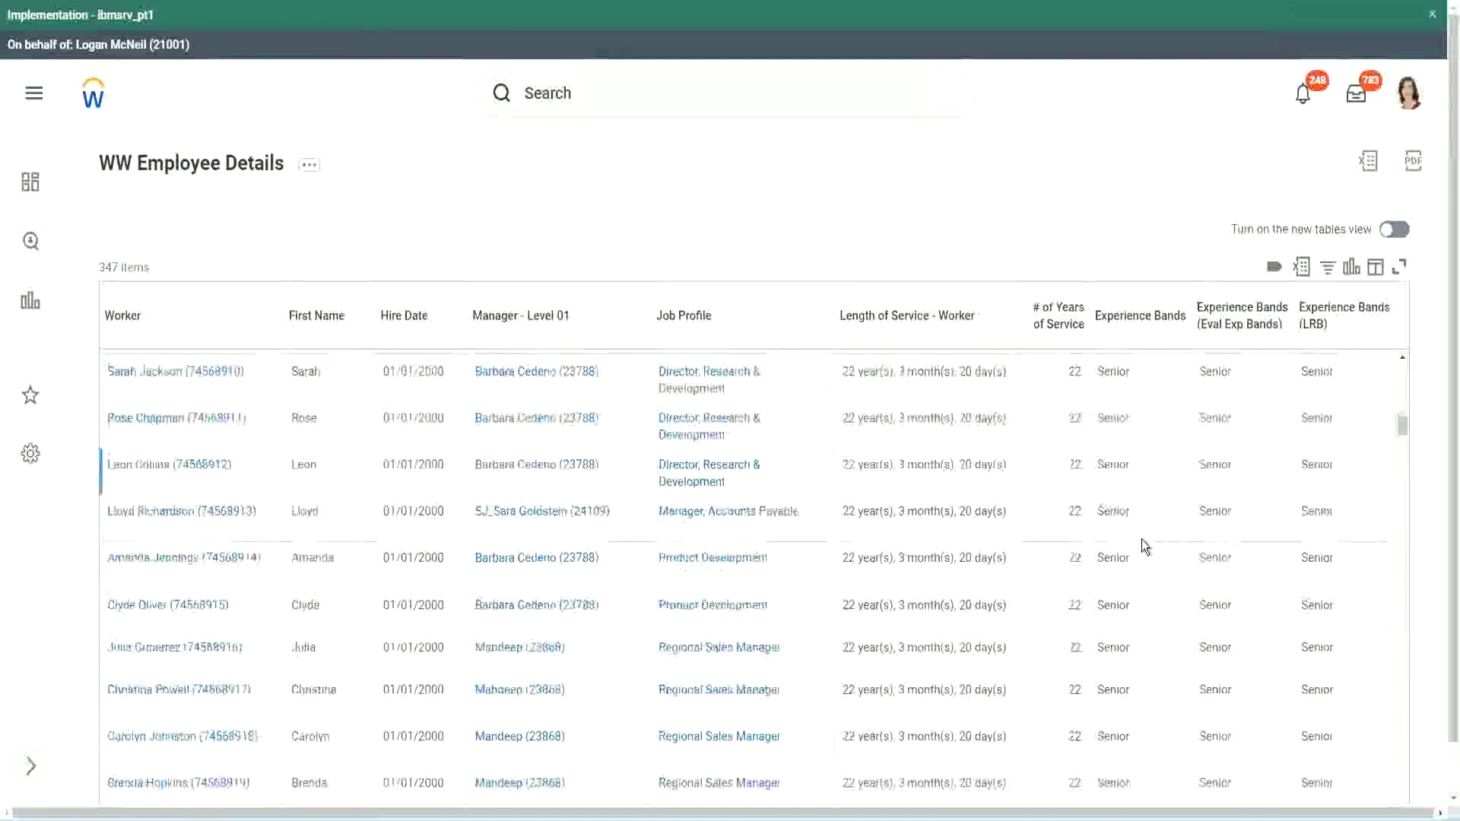